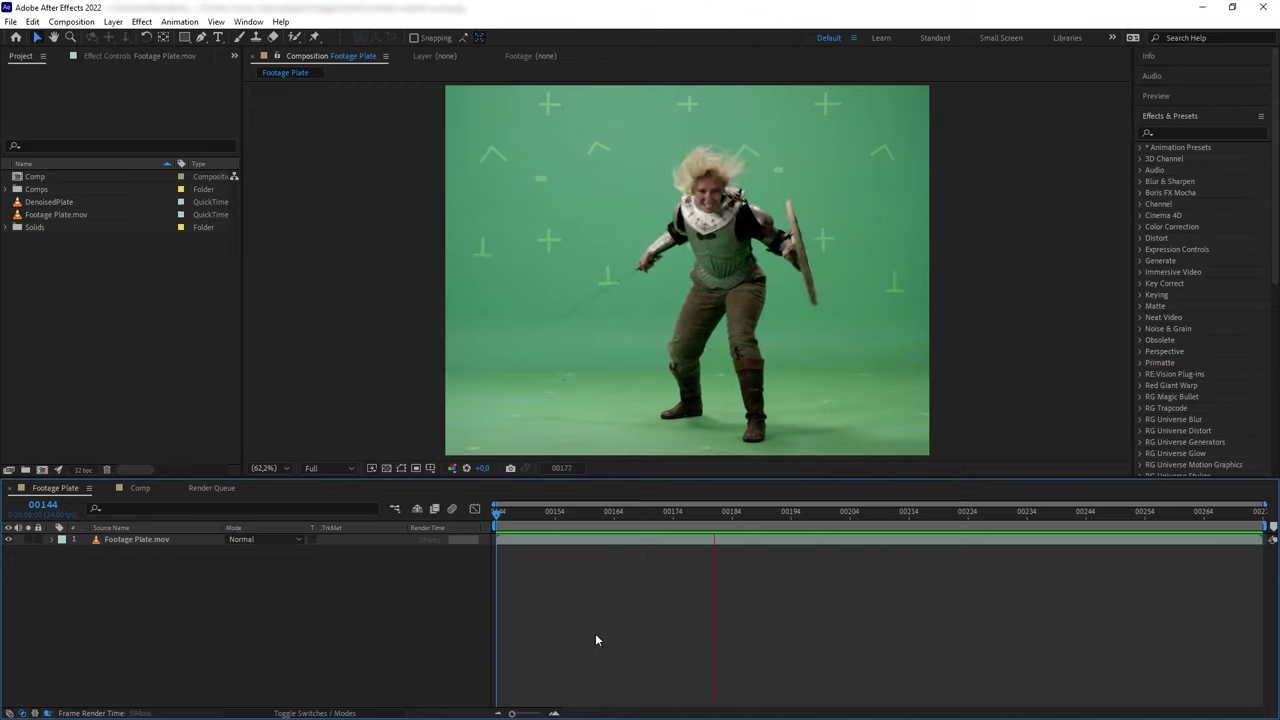
# Examine the green-screen footage for motion blur, green reflections on the armour and fine hair detail at several frames
pyautogui.press('space')
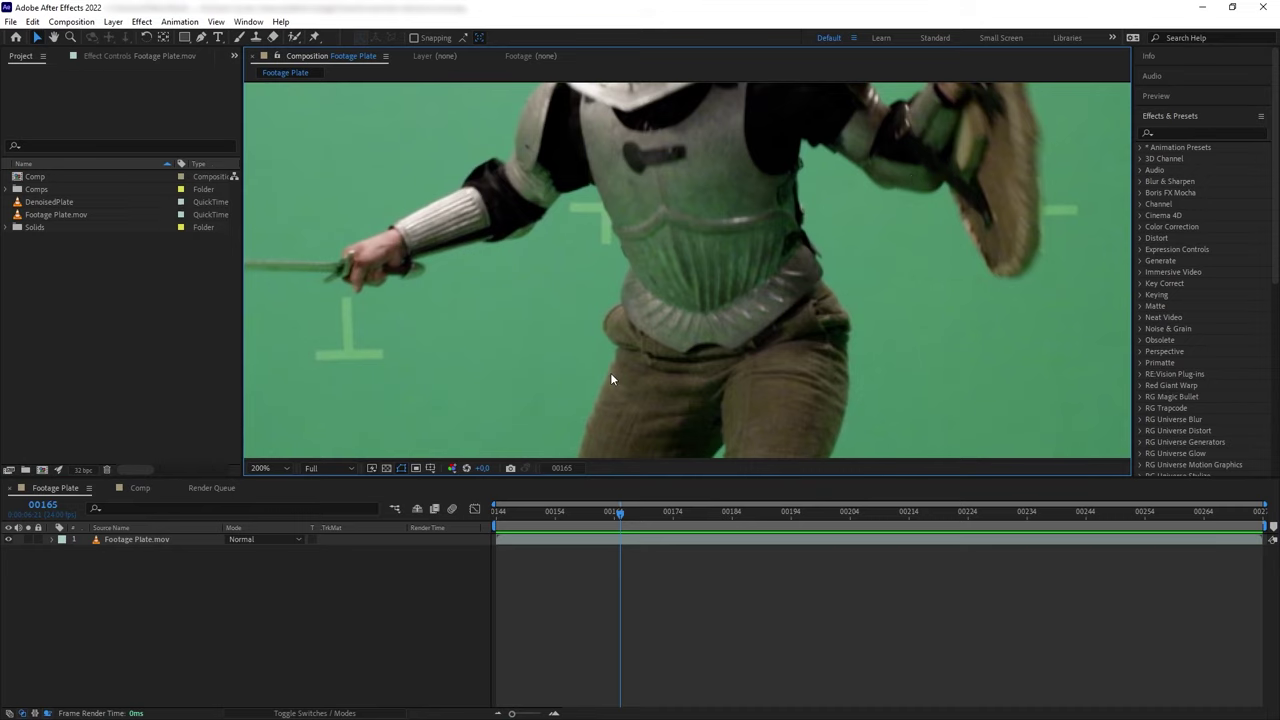
pyautogui.moveTo(612, 513)
pyautogui.mouseDown()
pyautogui.moveTo(623, 518)
pyautogui.moveTo(581, 524)
pyautogui.moveTo(622, 524)
pyautogui.moveTo(576, 524)
pyautogui.moveTo(614, 522)
pyautogui.mouseUp()
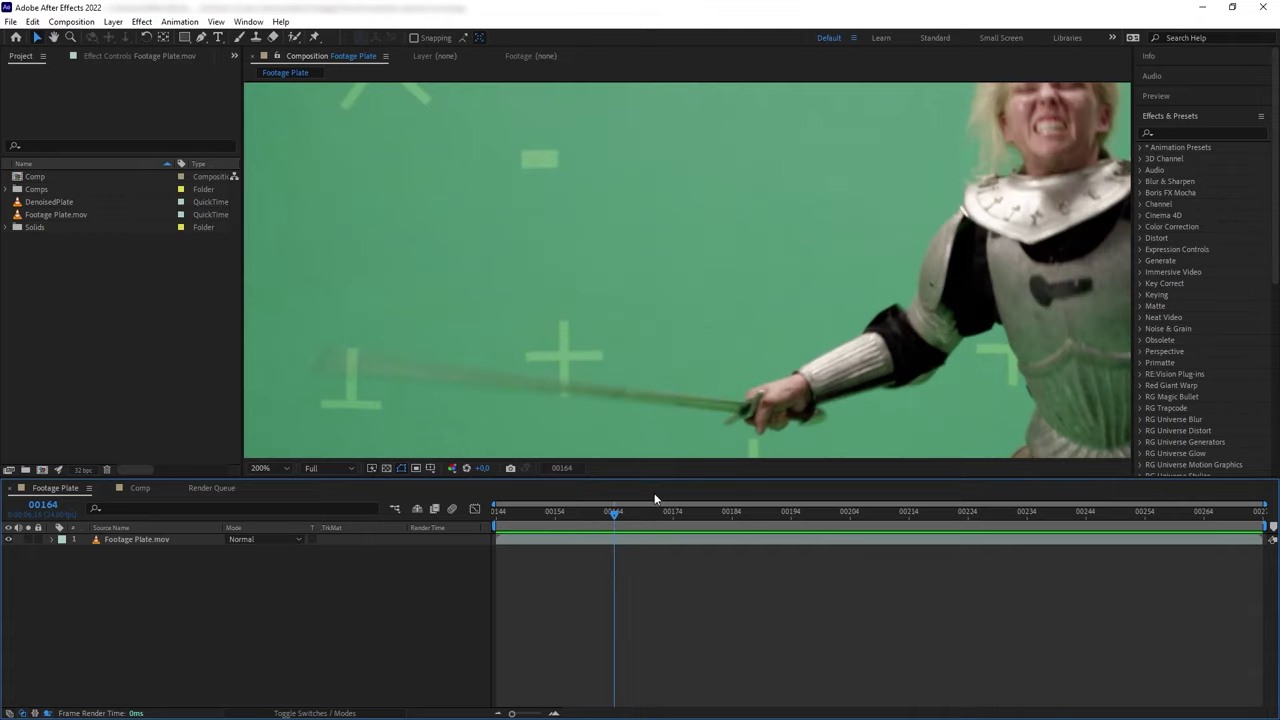
pyautogui.scroll(-5, 691, 250)
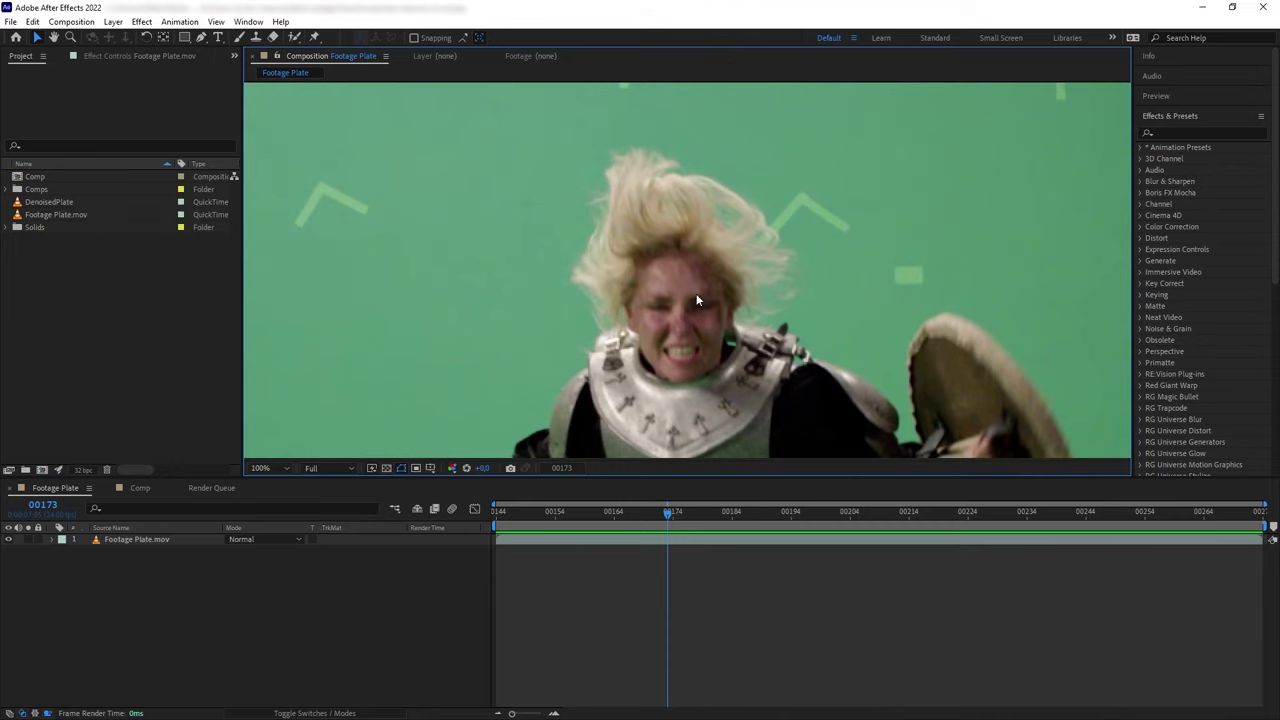
pyautogui.scroll(-1, 697, 297)
pyautogui.moveTo(704, 348); pyautogui.dragTo(773, 240)
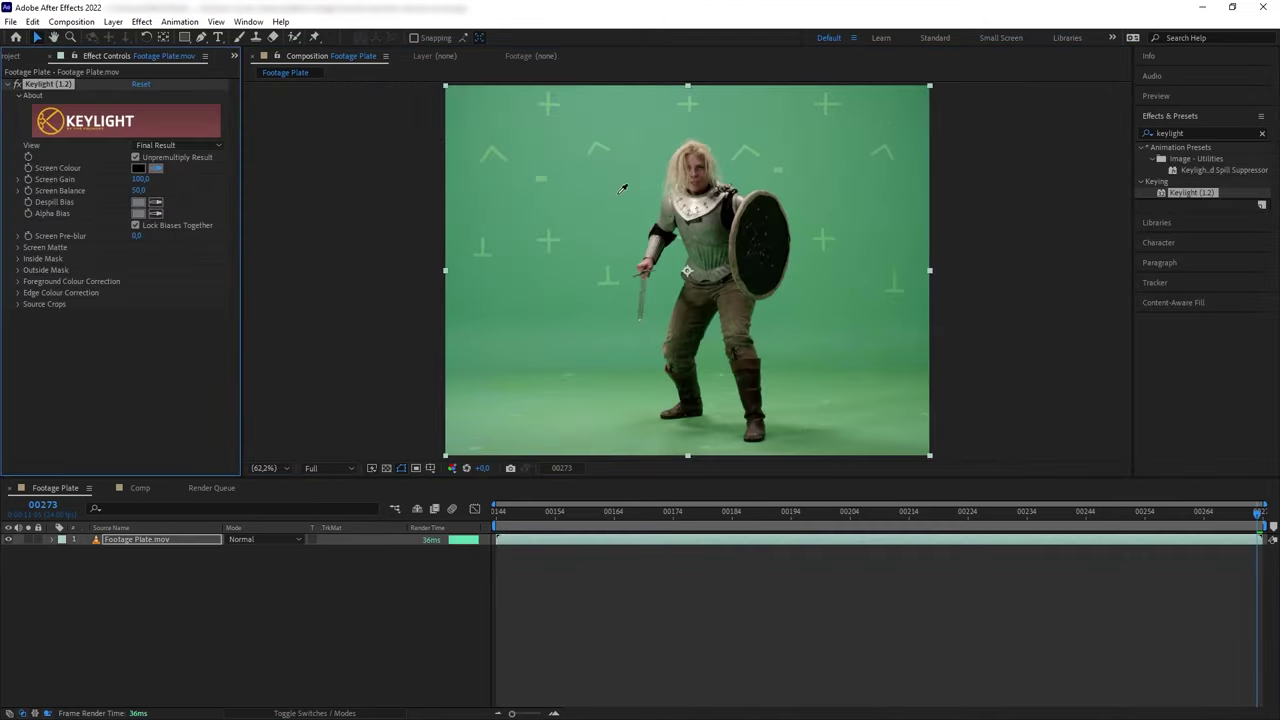
# Sample the green backdrop beside the actor as the Keylight screen colour on Footage Plate.mov
pyautogui.click(631, 249)
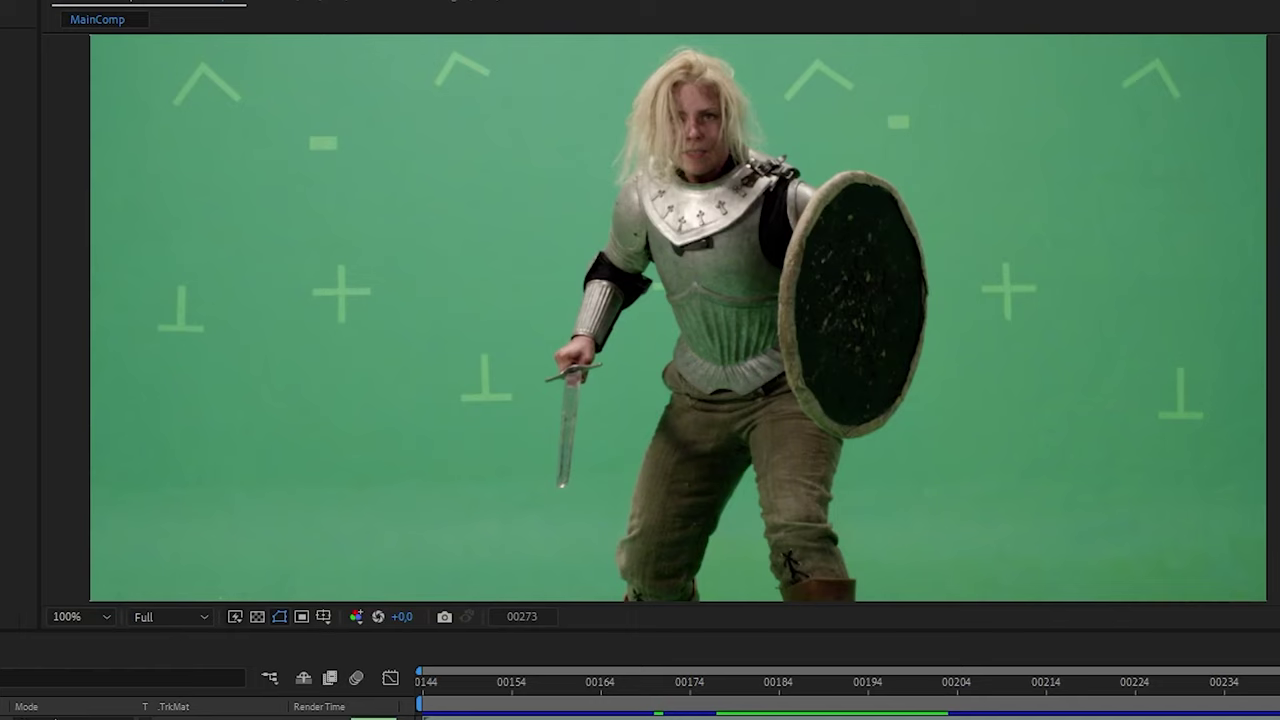
# Find the Reduce Noise v5 effect and apply it to the Footage Plate.mov layer in MainComp
pyautogui.click(1160, 186)
pyautogui.write('remove')
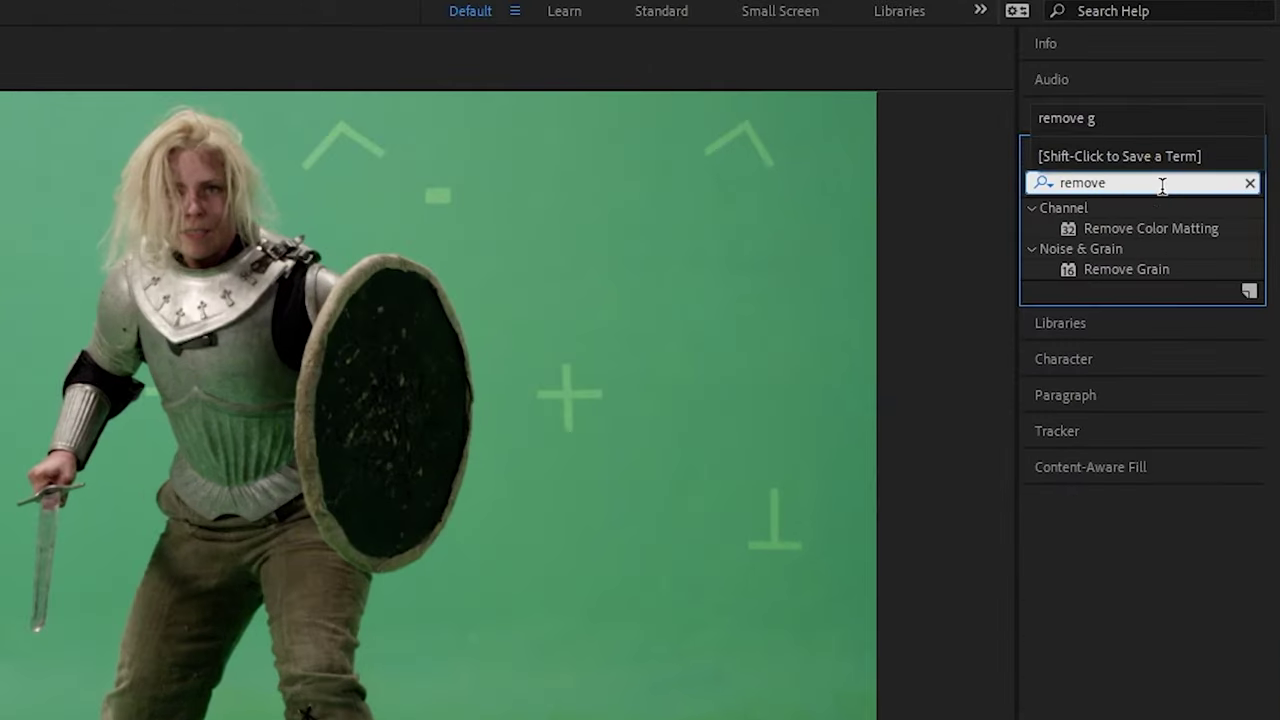
pyautogui.click(1172, 276)
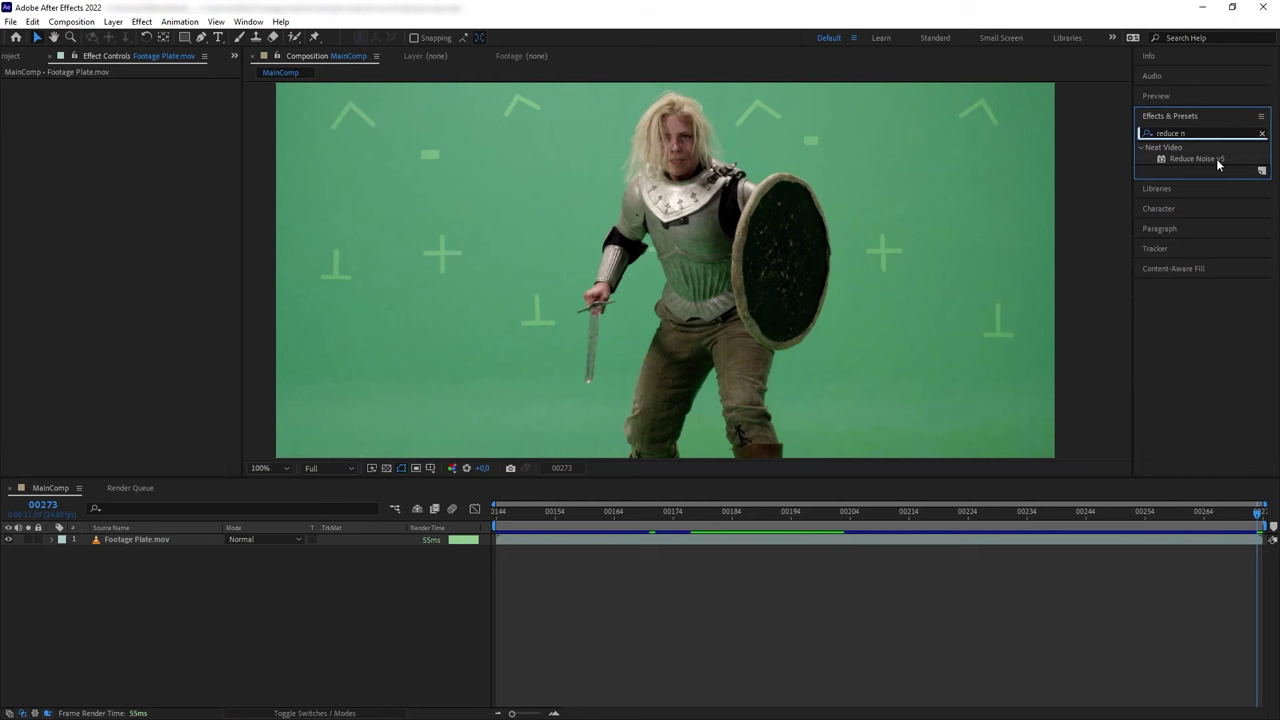
pyautogui.moveTo(1216, 159); pyautogui.dragTo(139, 545)
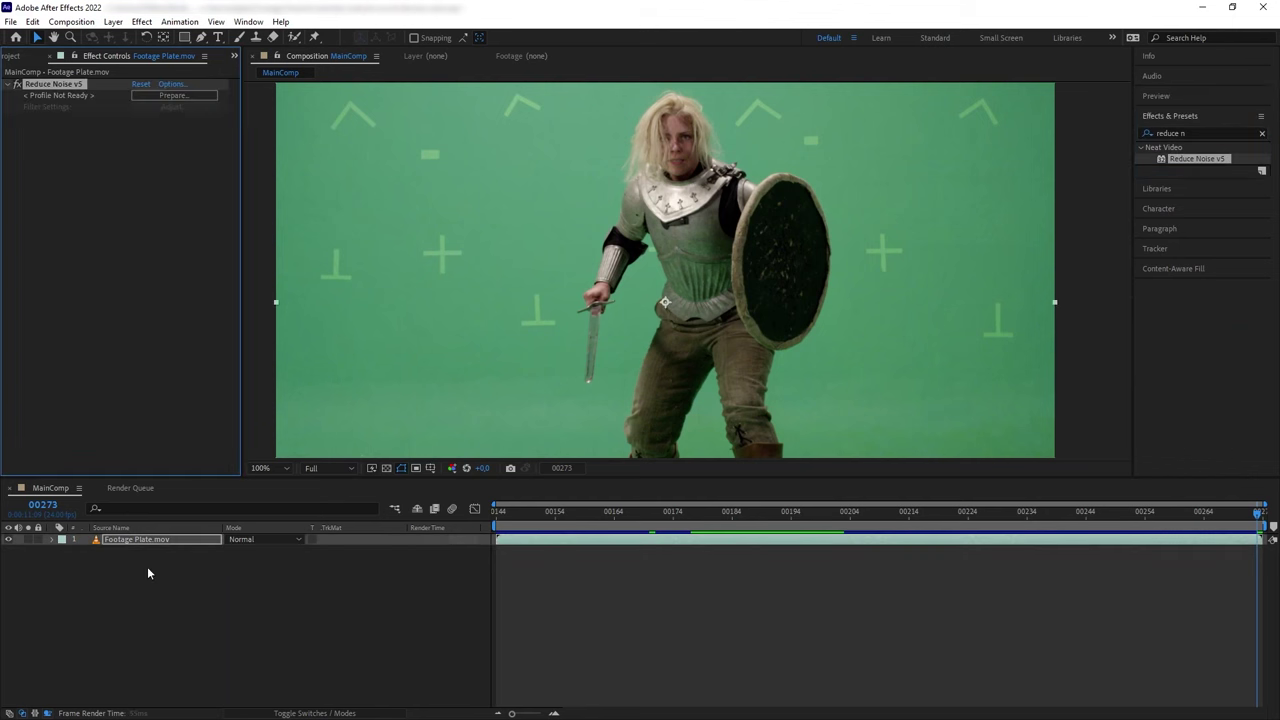
# Build a noise profile from an area about 204 x 186 px of plain green backdrop beside the actor, and apply it
pyautogui.click(167, 95)
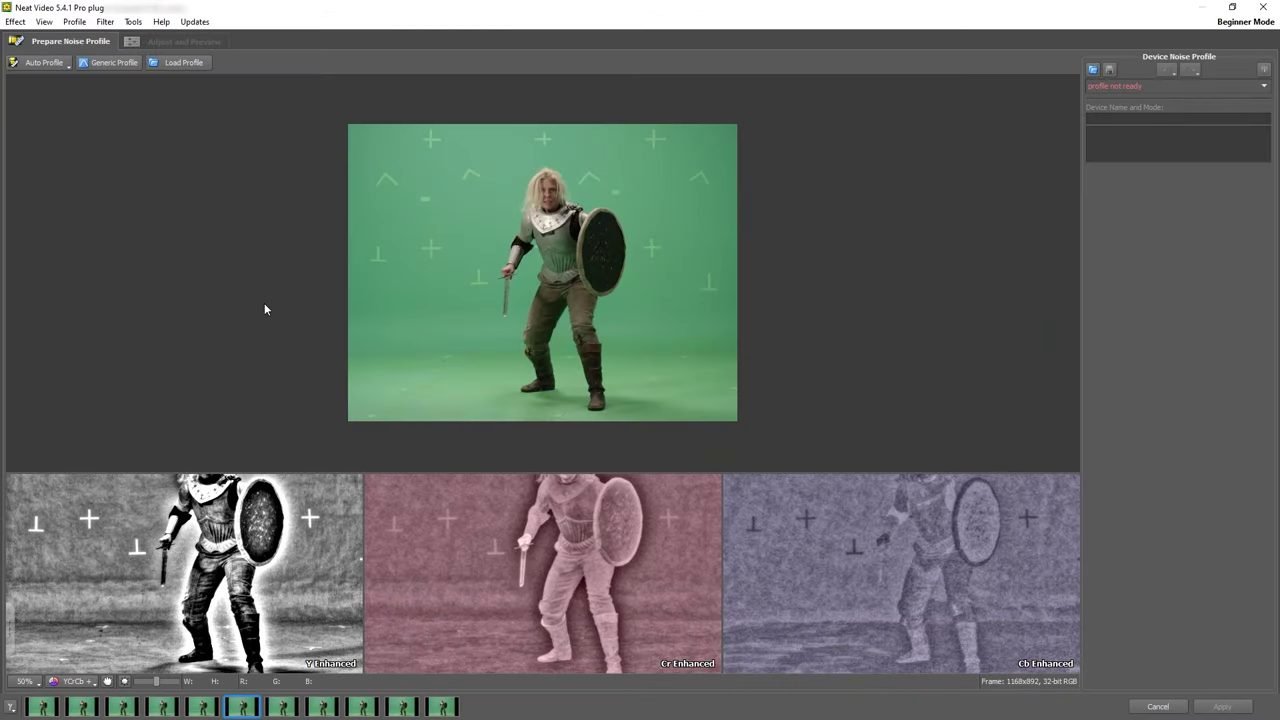
pyautogui.moveTo(442, 182); pyautogui.dragTo(511, 246)
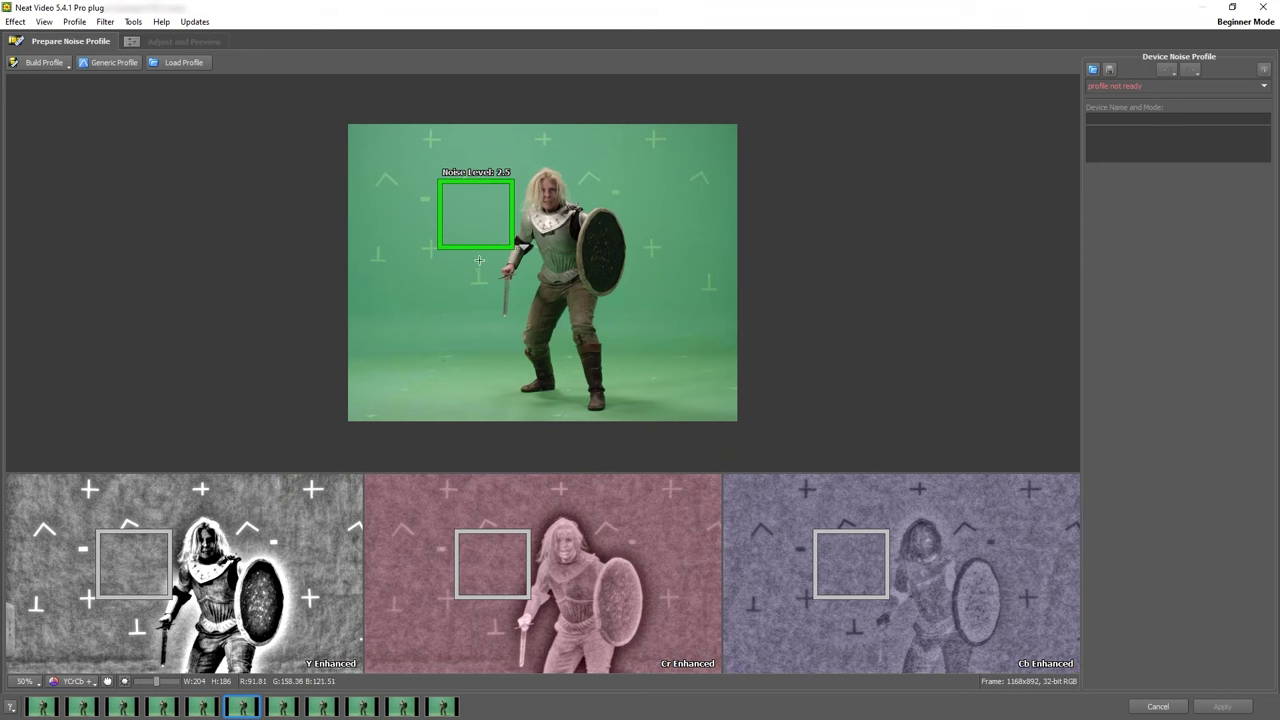
pyautogui.click(44, 63)
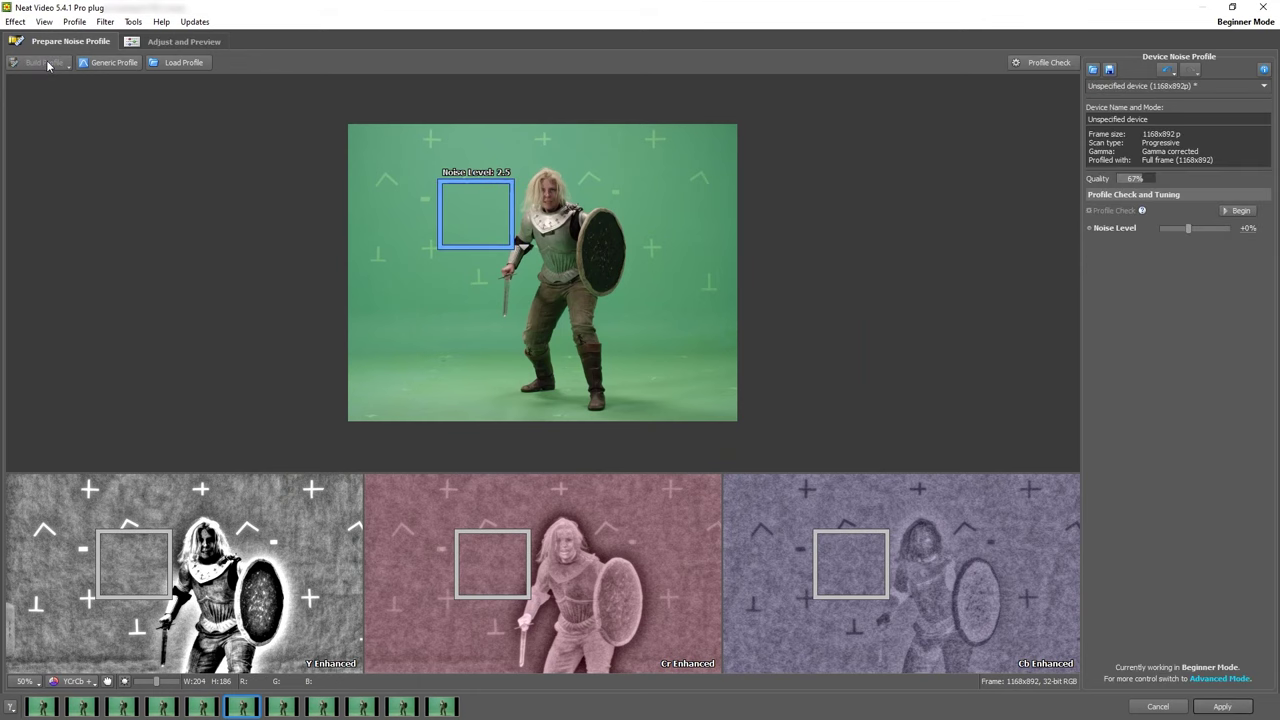
pyautogui.click(1036, 64)
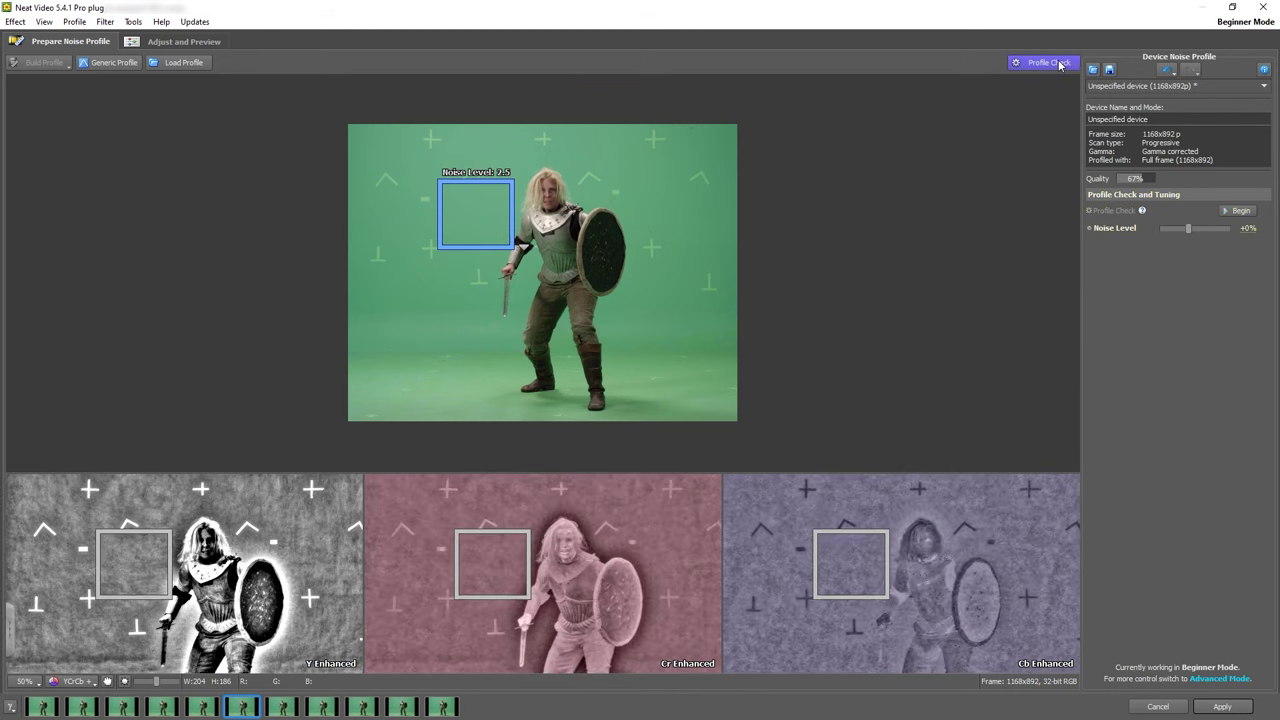
pyautogui.click(1222, 707)
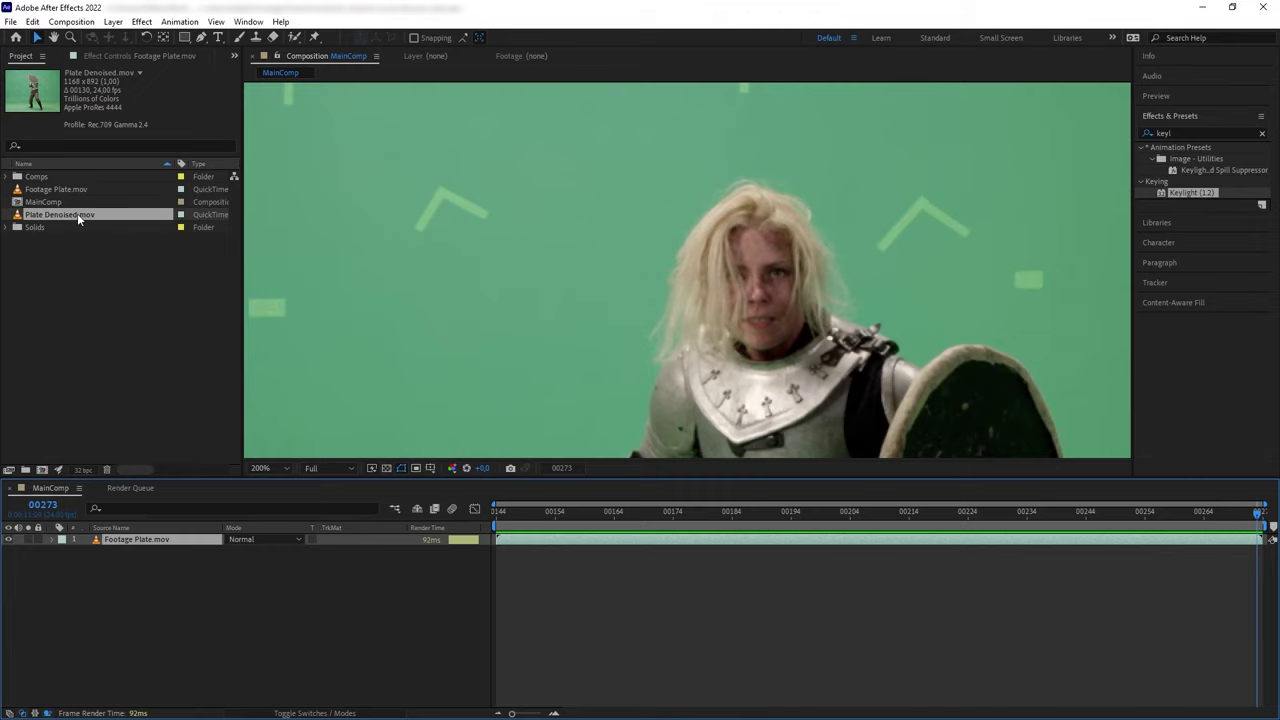
# Add Plate Denoised.mov to MainComp and remove the Footage Plate.mov layer so that only the denoised plate remains
pyautogui.moveTo(77, 214); pyautogui.dragTo(146, 540)
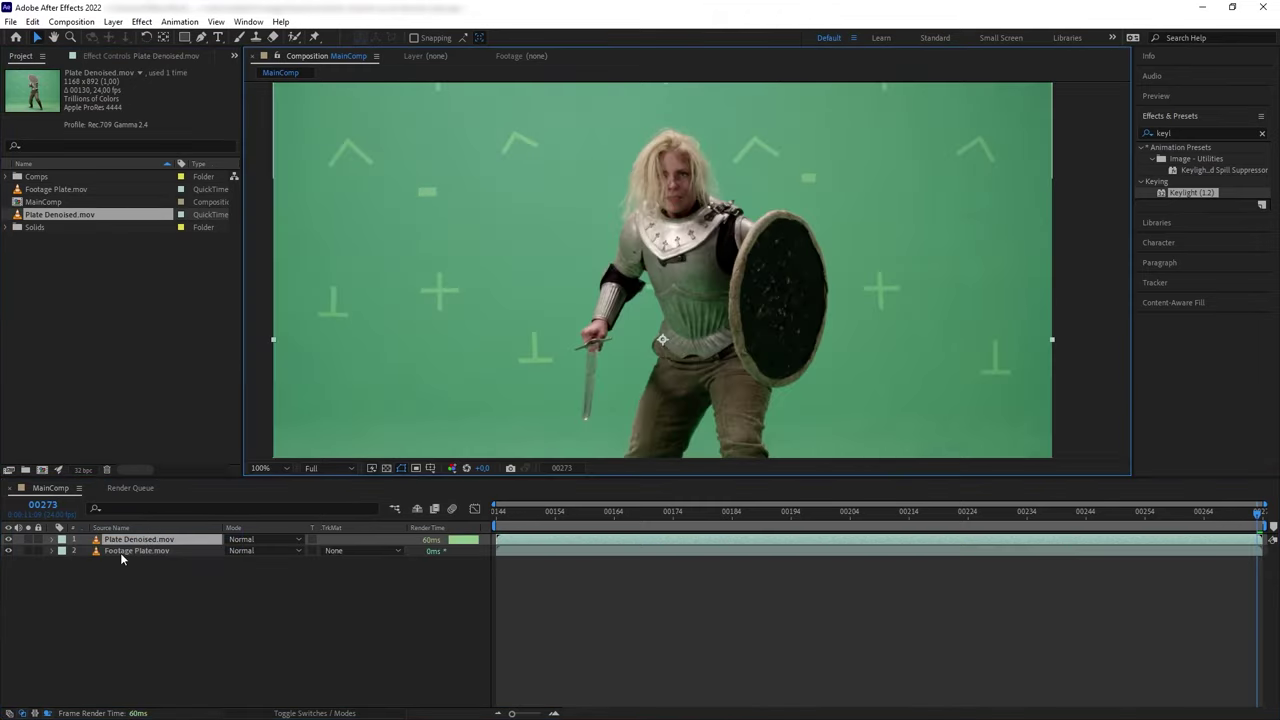
pyautogui.moveTo(120, 552); pyautogui.dragTo(120, 552)
pyautogui.click(139, 540)
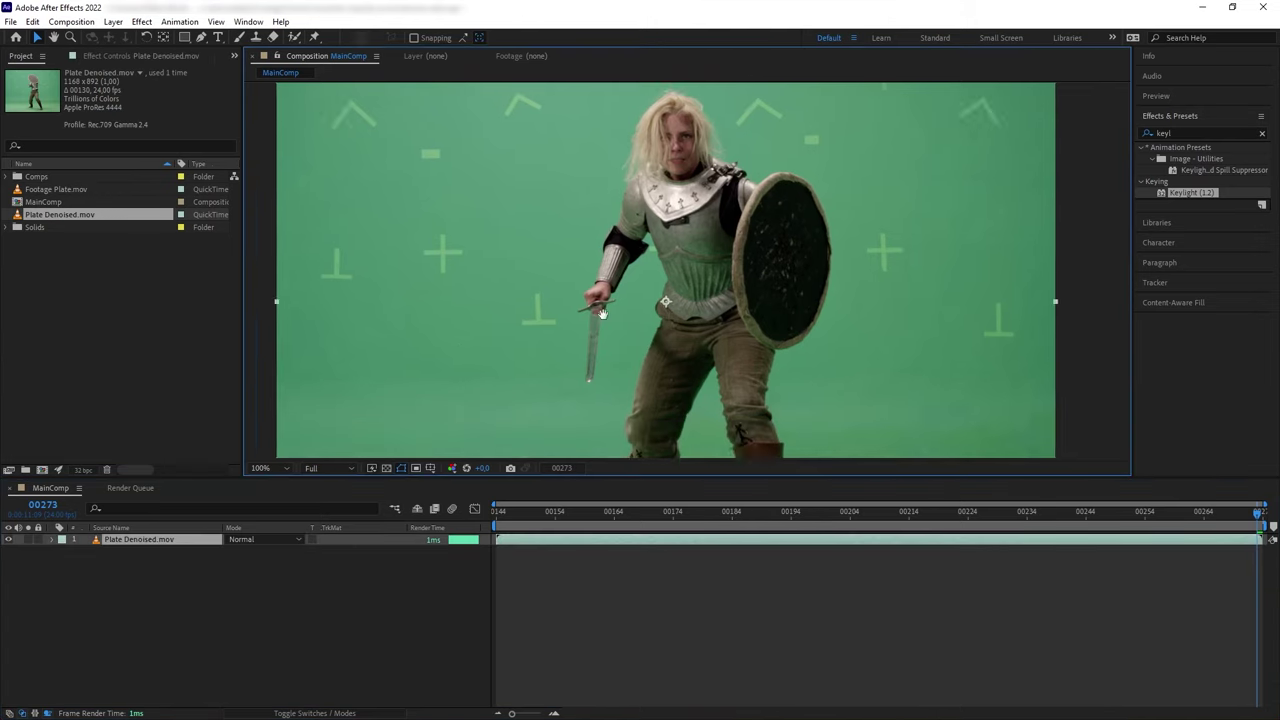
# Draw a closed, loose Pen mask around the actor's sword-side leg and boot on the Plate Denoised.mov layer
pyautogui.scroll(-3, 592, 223)
pyautogui.press('g')
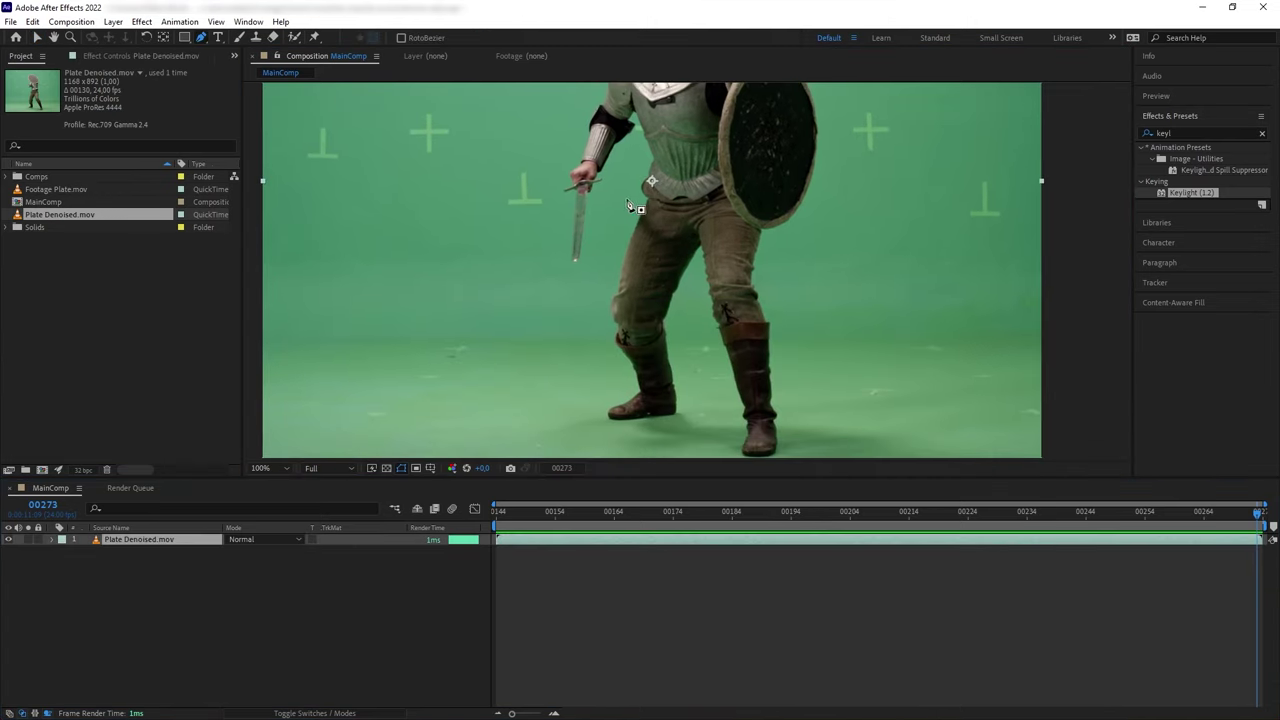
pyautogui.moveTo(626, 198); pyautogui.dragTo(612, 218)
pyautogui.moveTo(598, 262); pyautogui.dragTo(595, 281)
pyautogui.moveTo(597, 358); pyautogui.dragTo(602, 371)
pyautogui.moveTo(581, 410)
pyautogui.mouseDown()
pyautogui.moveTo(573, 425)
pyautogui.moveTo(665, 454)
pyautogui.mouseUp()
pyautogui.click(703, 421)
pyautogui.click(690, 340)
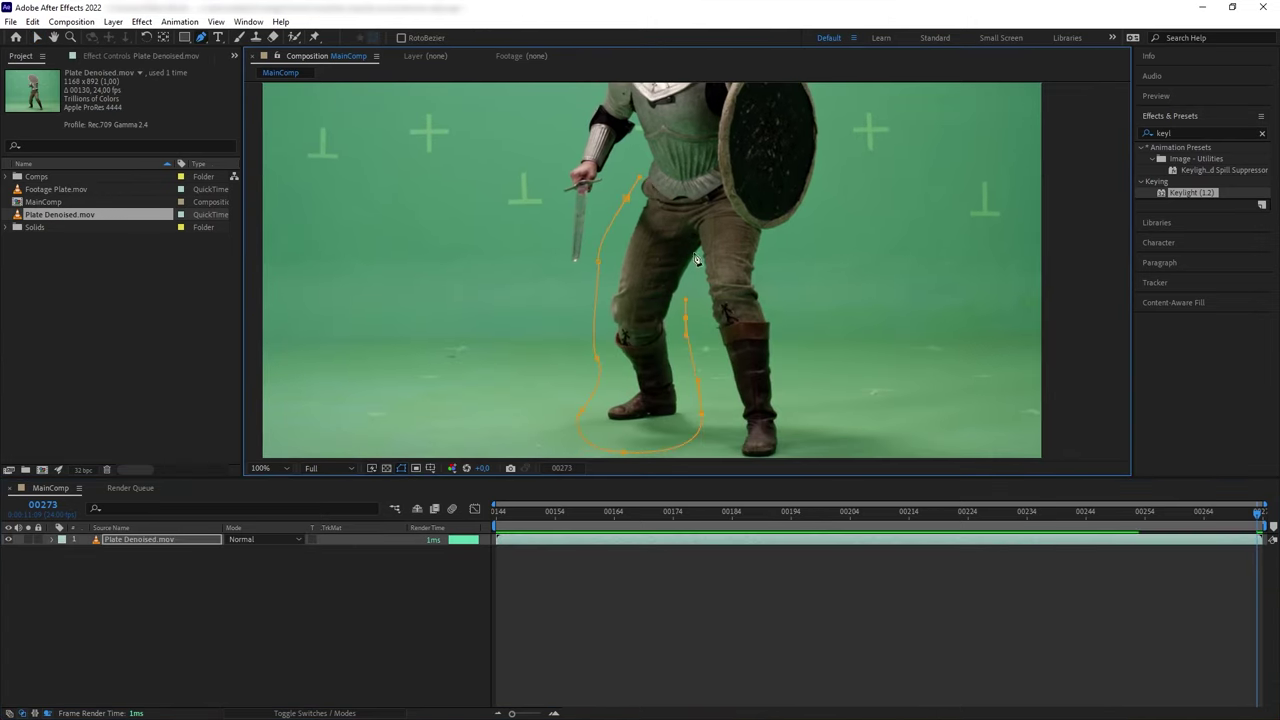
pyautogui.click(702, 250)
pyautogui.click(651, 196)
pyautogui.click(640, 177)
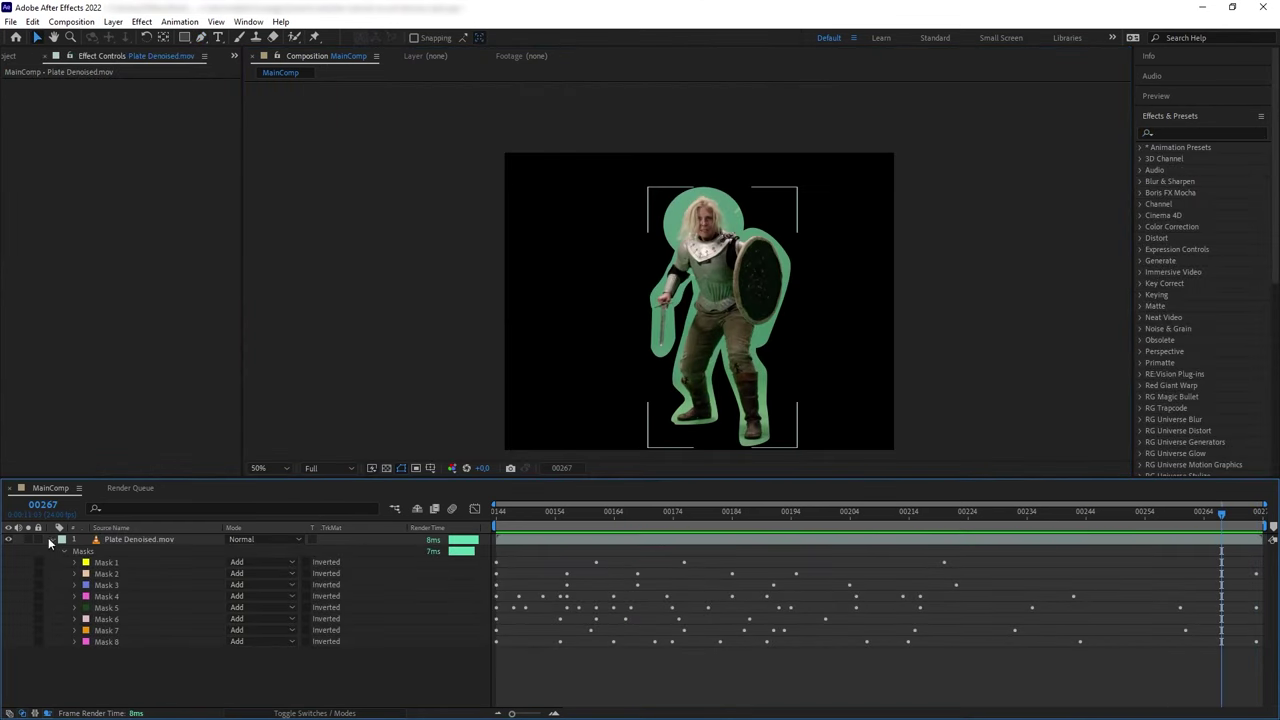
# Pre-compose the masked Plate Denoised.mov layer as "Key Plate", moving all attributes into the new composition
pyautogui.click(51, 539)
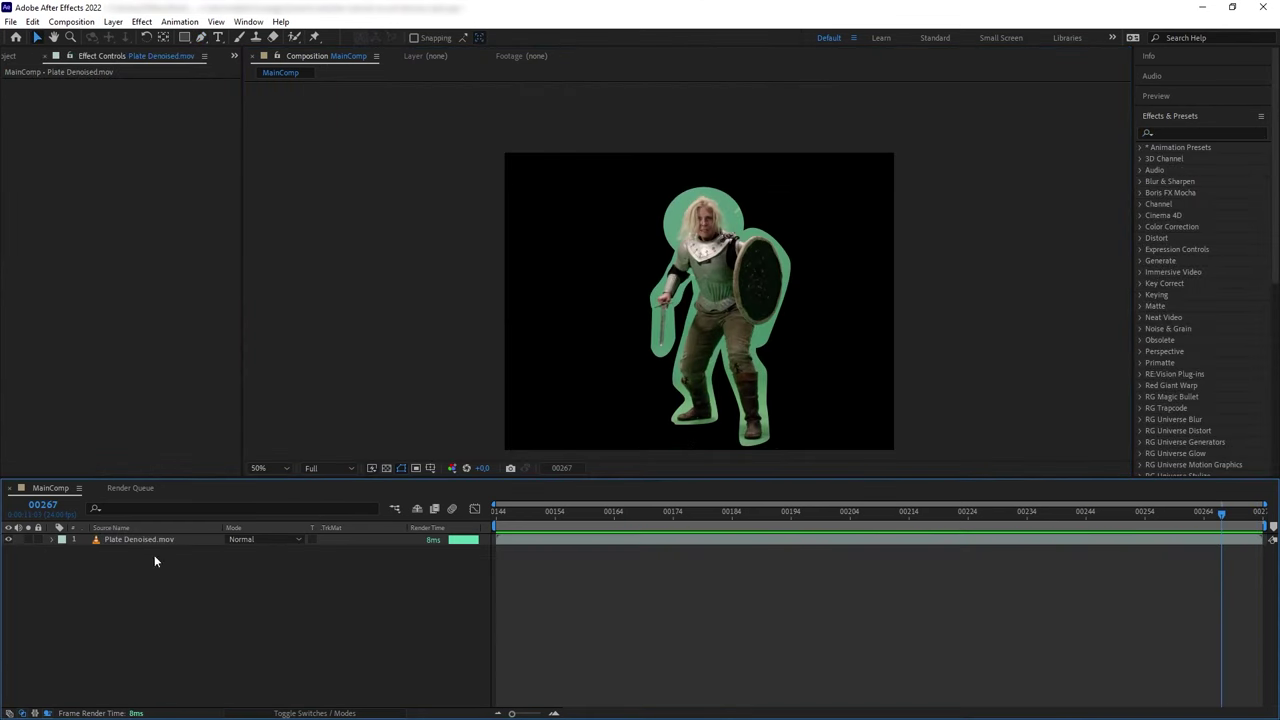
pyautogui.press('Home')
pyautogui.click(140, 539)
pyautogui.hotkey('ctrl', 'shift', 'c')
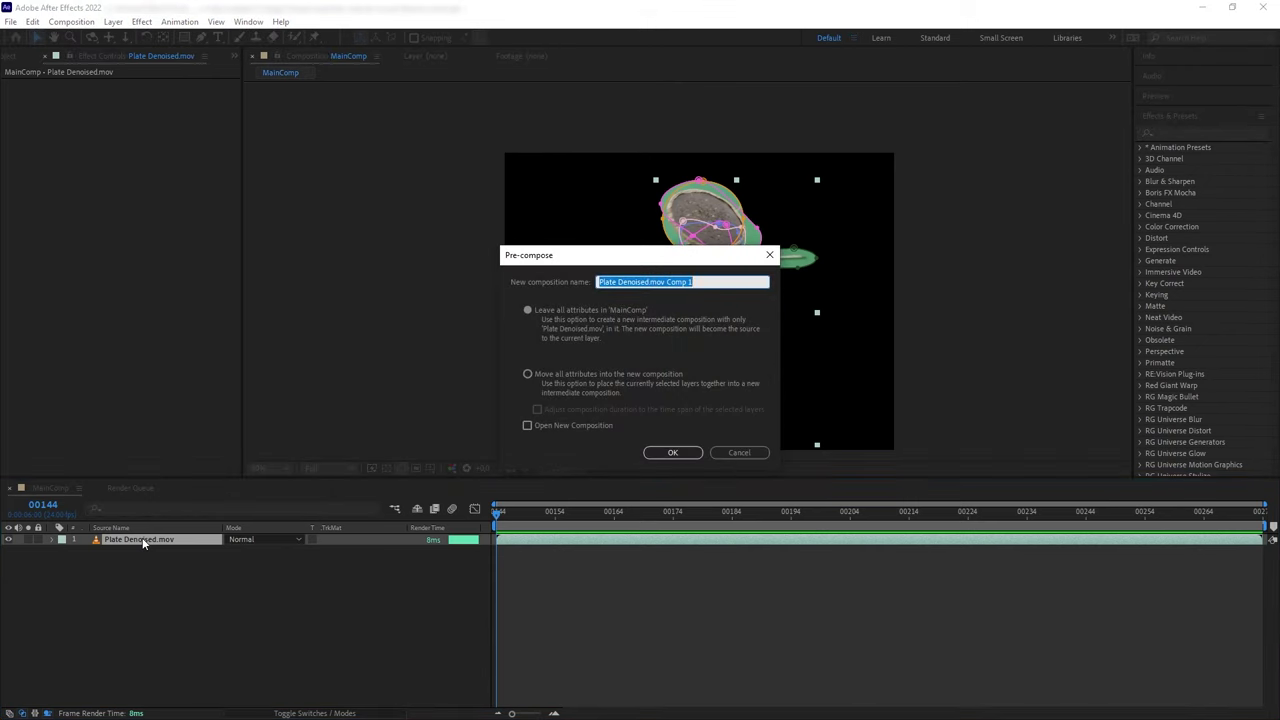
pyautogui.write('Key Plate')
pyautogui.click(562, 373)
pyautogui.click(675, 452)
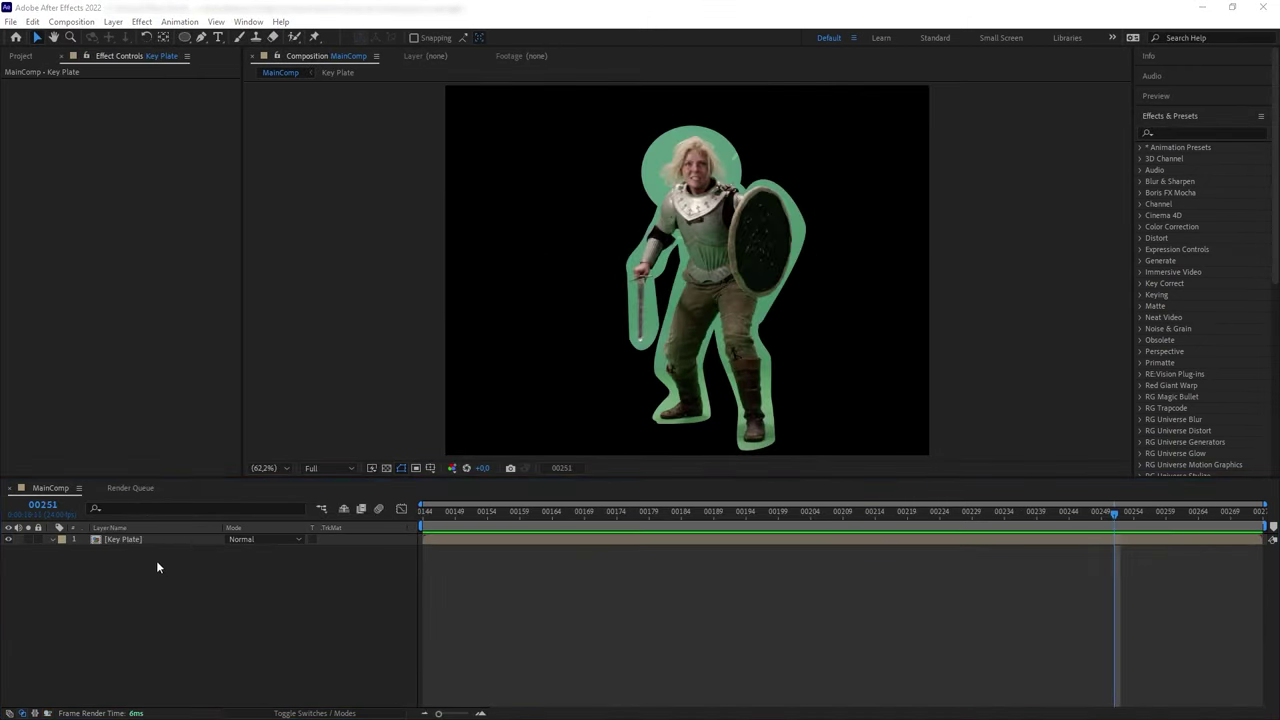
# Duplicate the Key Plate layer and rename the lower copy "Key Plate Reference"
pyautogui.click(135, 540)
pyautogui.hotkey('ctrl', 'd')
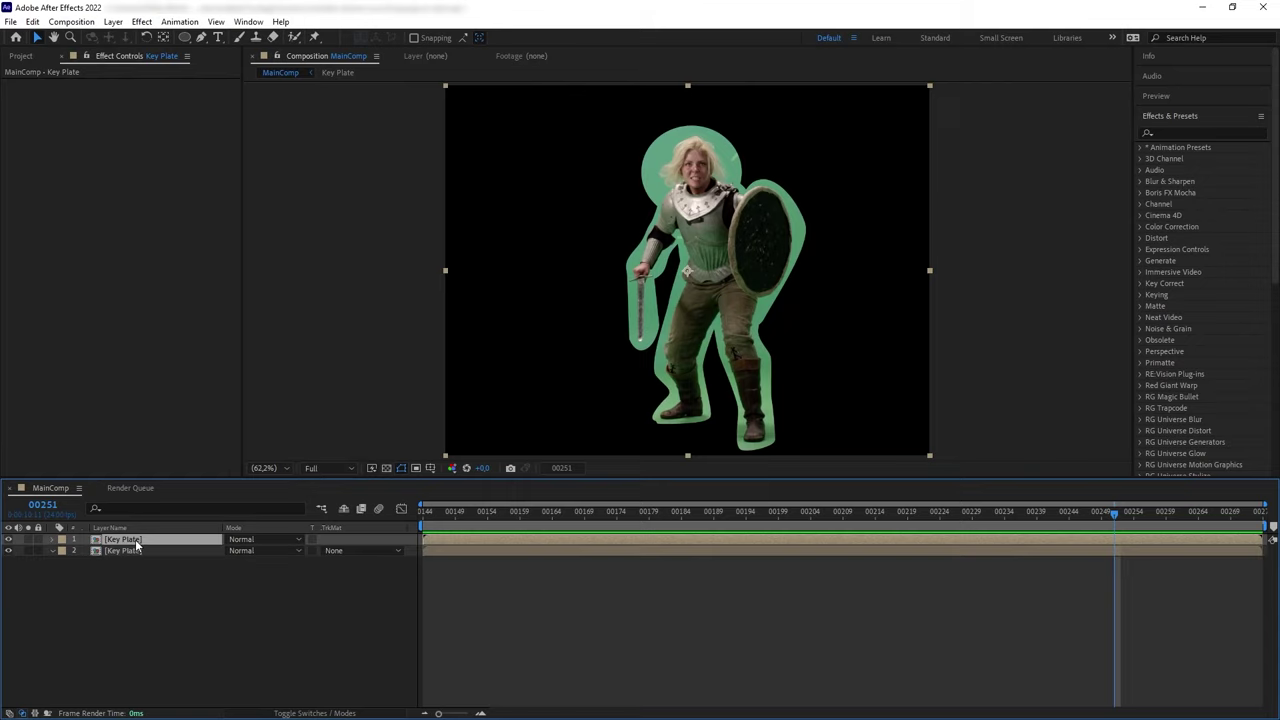
pyautogui.click(135, 550)
pyautogui.rightClick(135, 550)
pyautogui.click(160, 536)
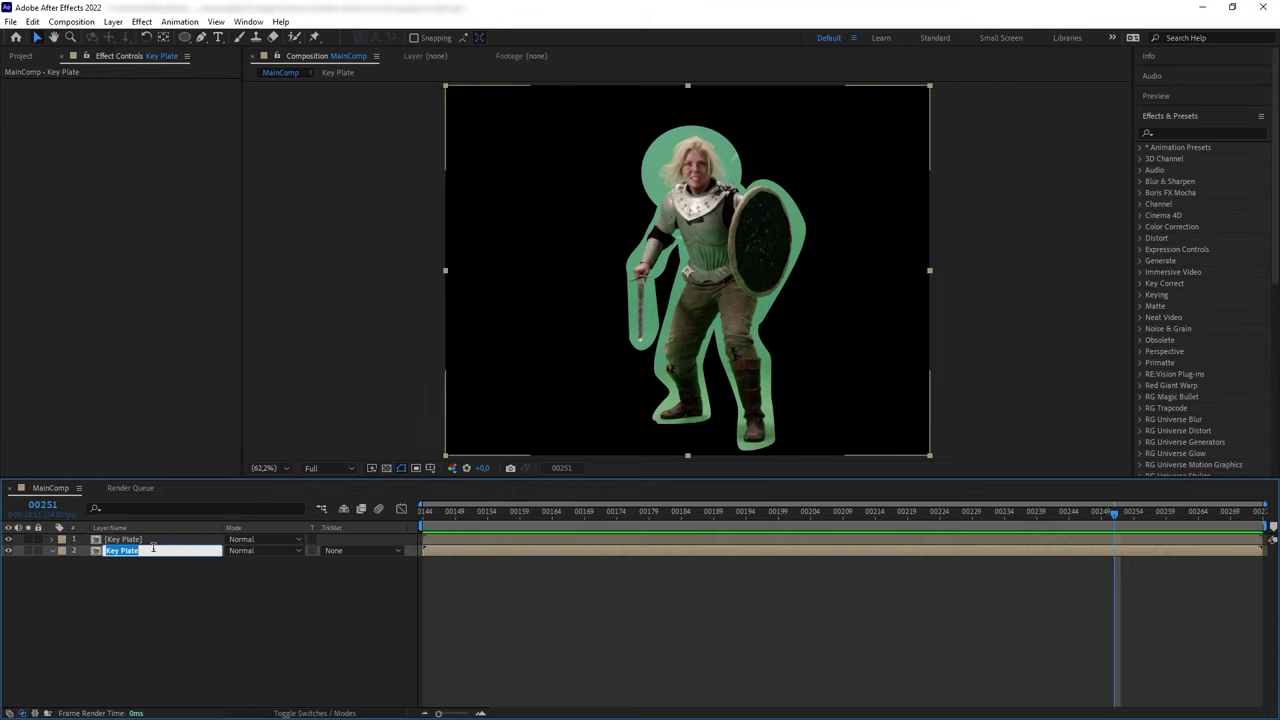
pyautogui.click(153, 548)
pyautogui.write('Reference')
pyautogui.click(144, 566)
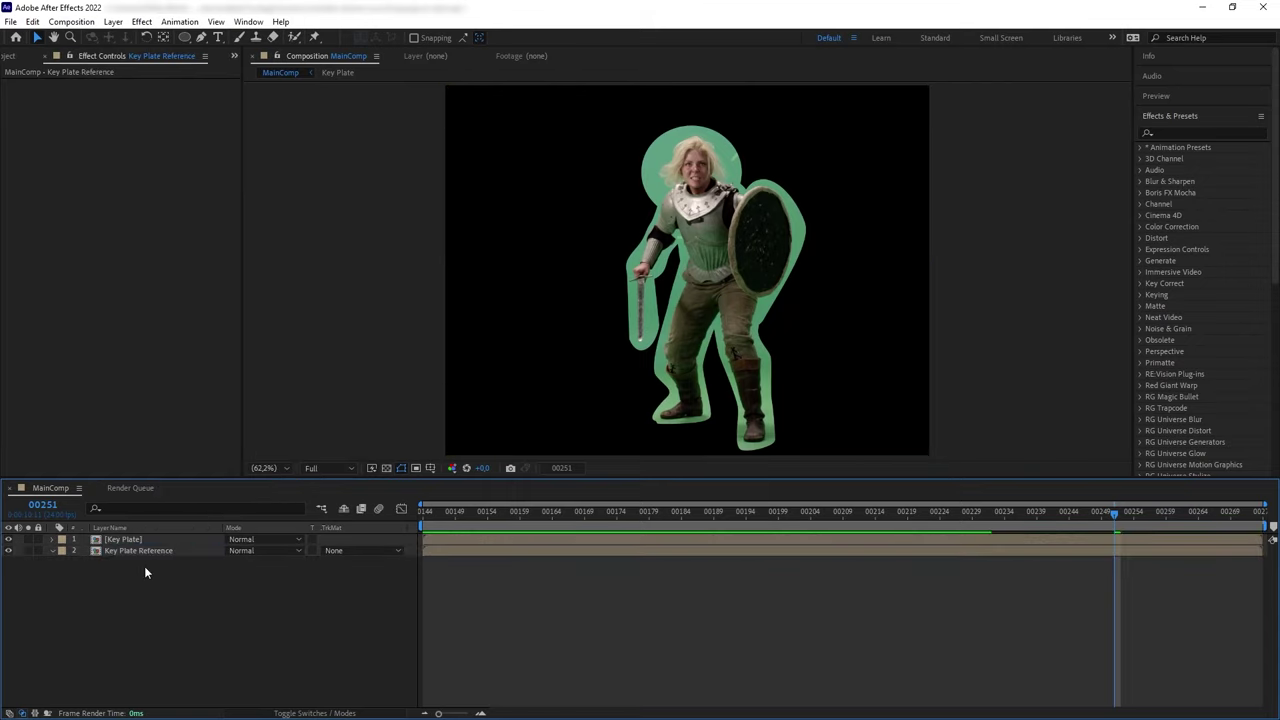
# Hide the Key Plate Reference layer
pyautogui.click(152, 551)
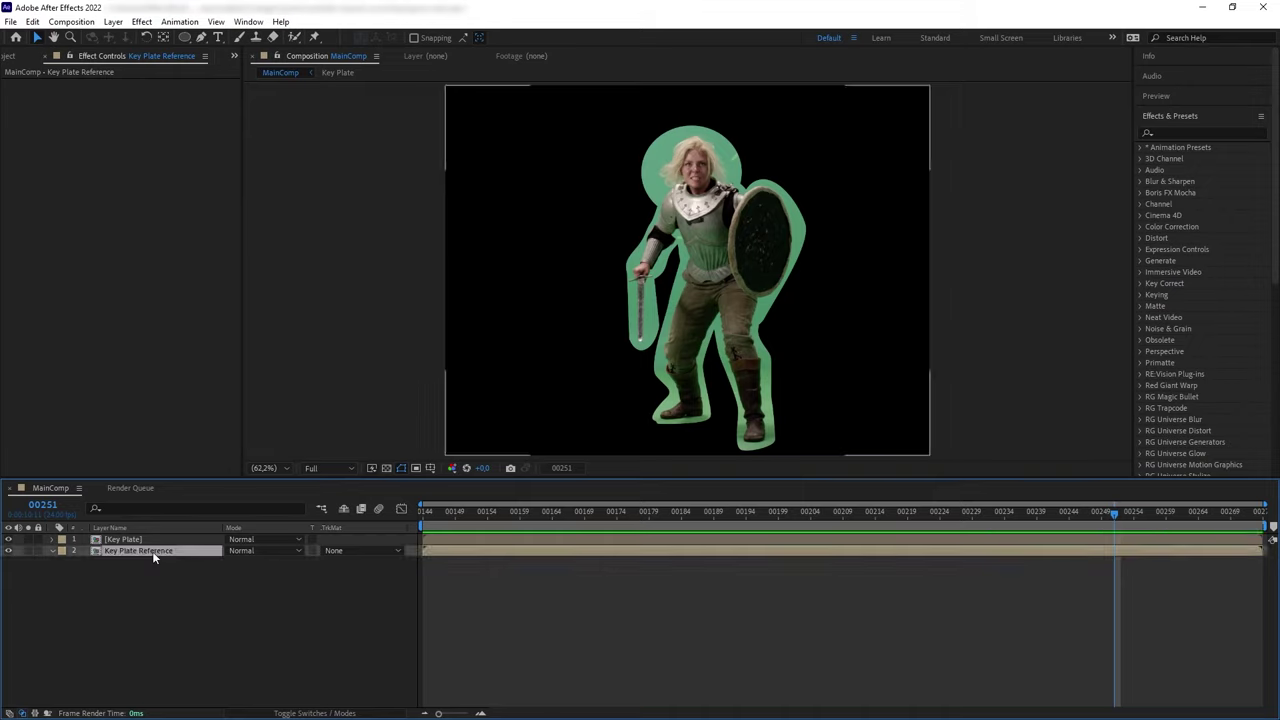
pyautogui.click(8, 550)
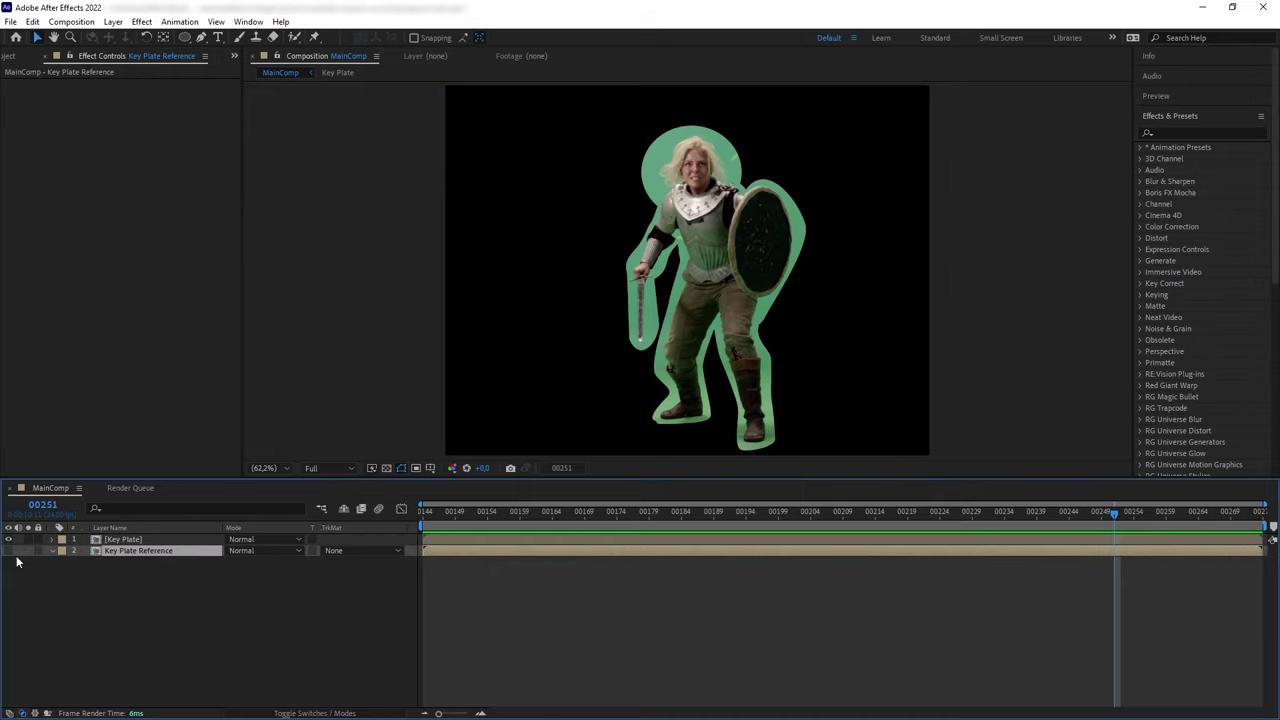
# Apply Keylight (1.2) to the Key Plate layer and sample the green between the sword and the body as its screen colour
pyautogui.click(140, 540)
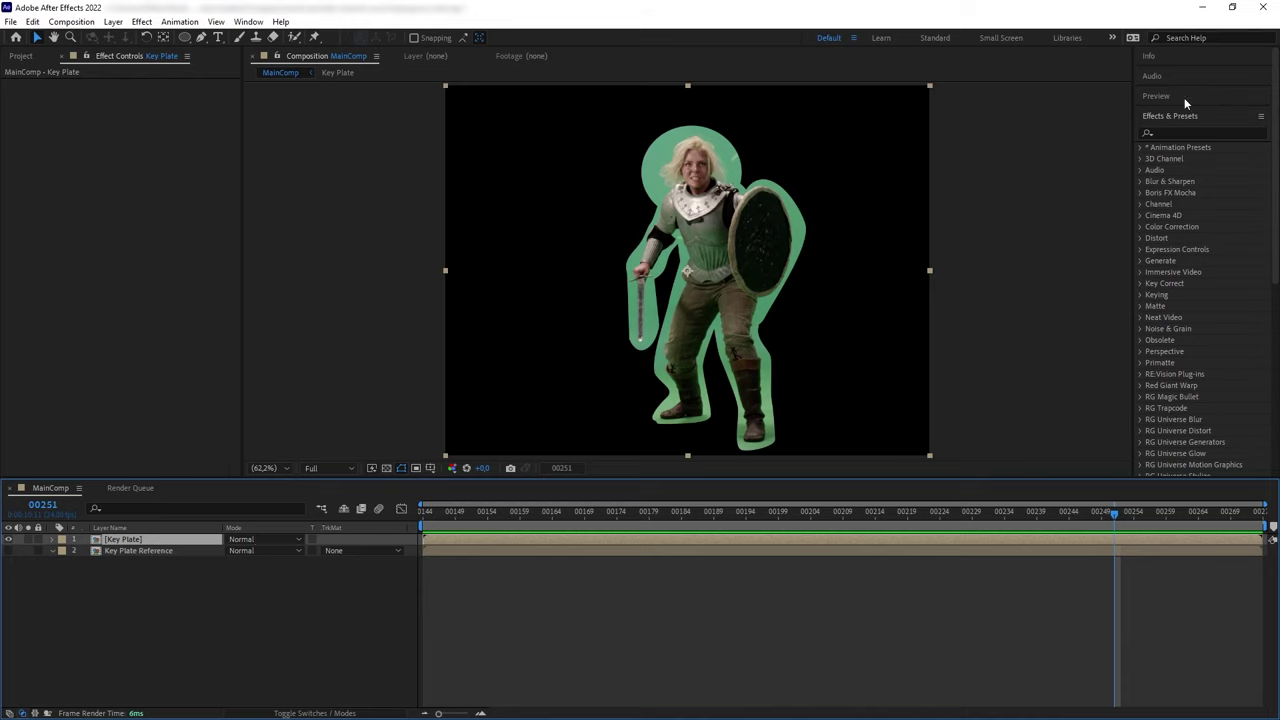
pyautogui.click(1196, 133)
pyautogui.write('keylight')
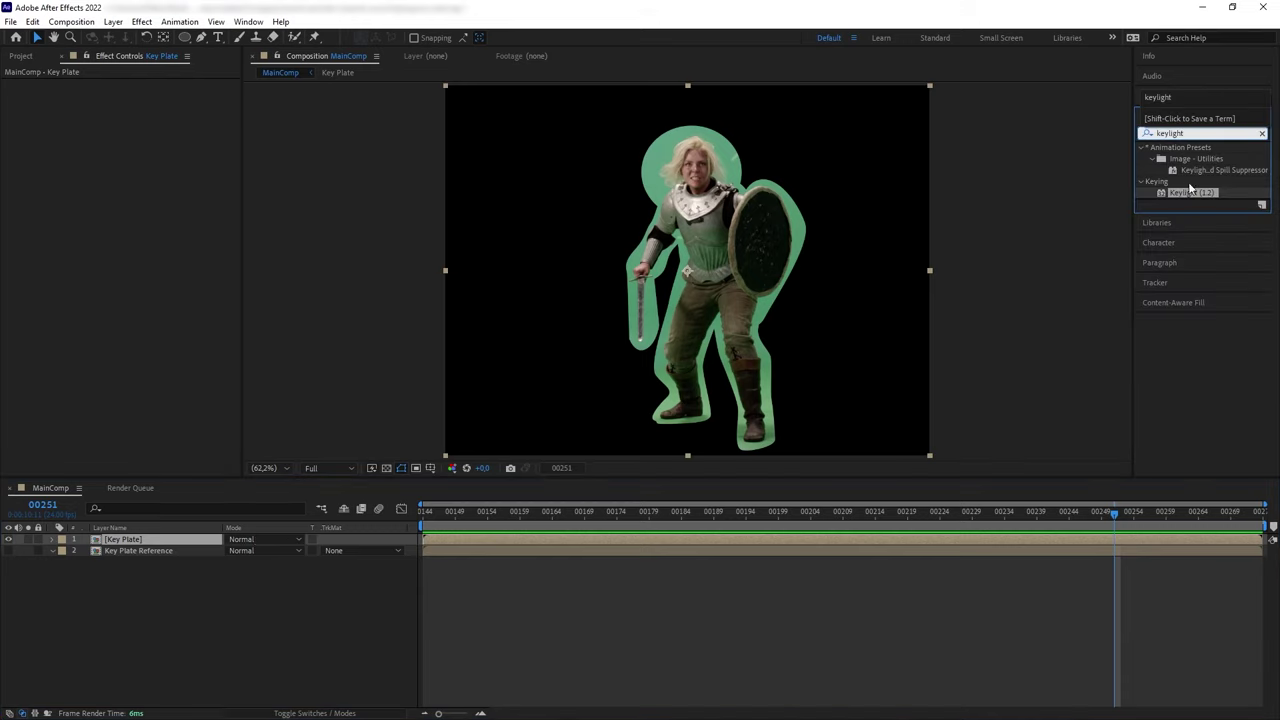
pyautogui.moveTo(1192, 192); pyautogui.dragTo(140, 543)
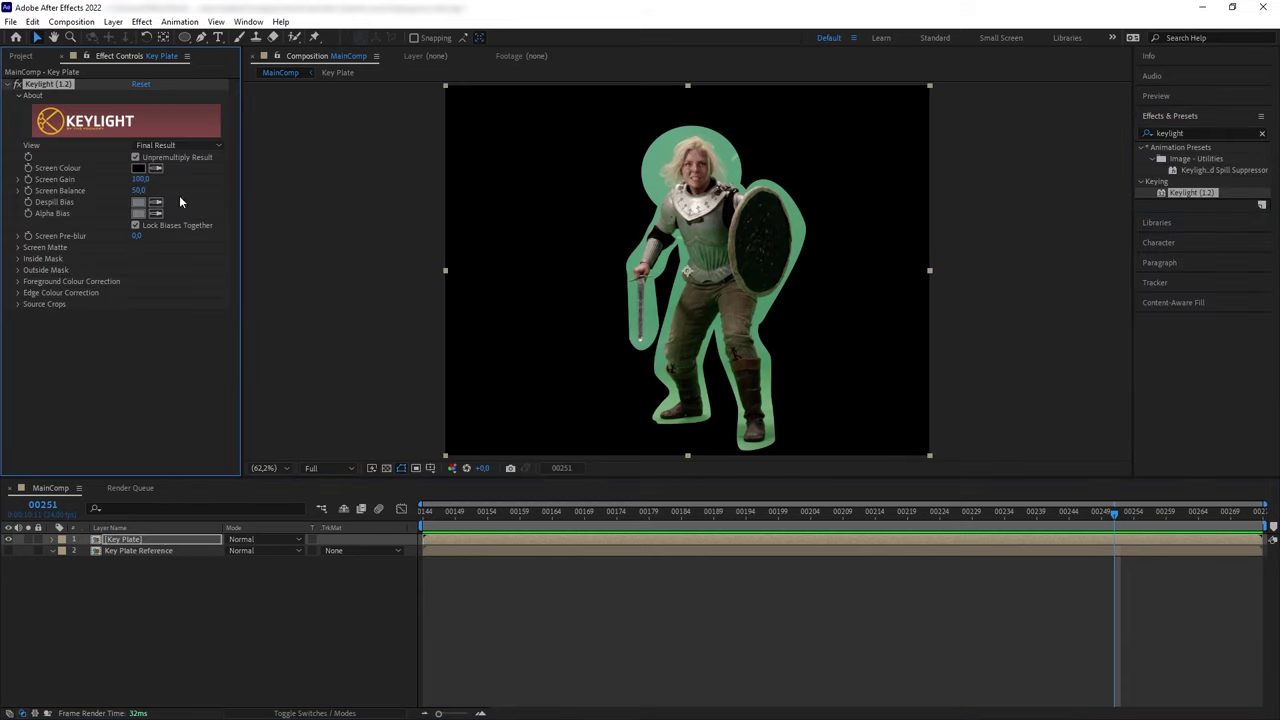
pyautogui.click(156, 170)
pyautogui.click(680, 290)
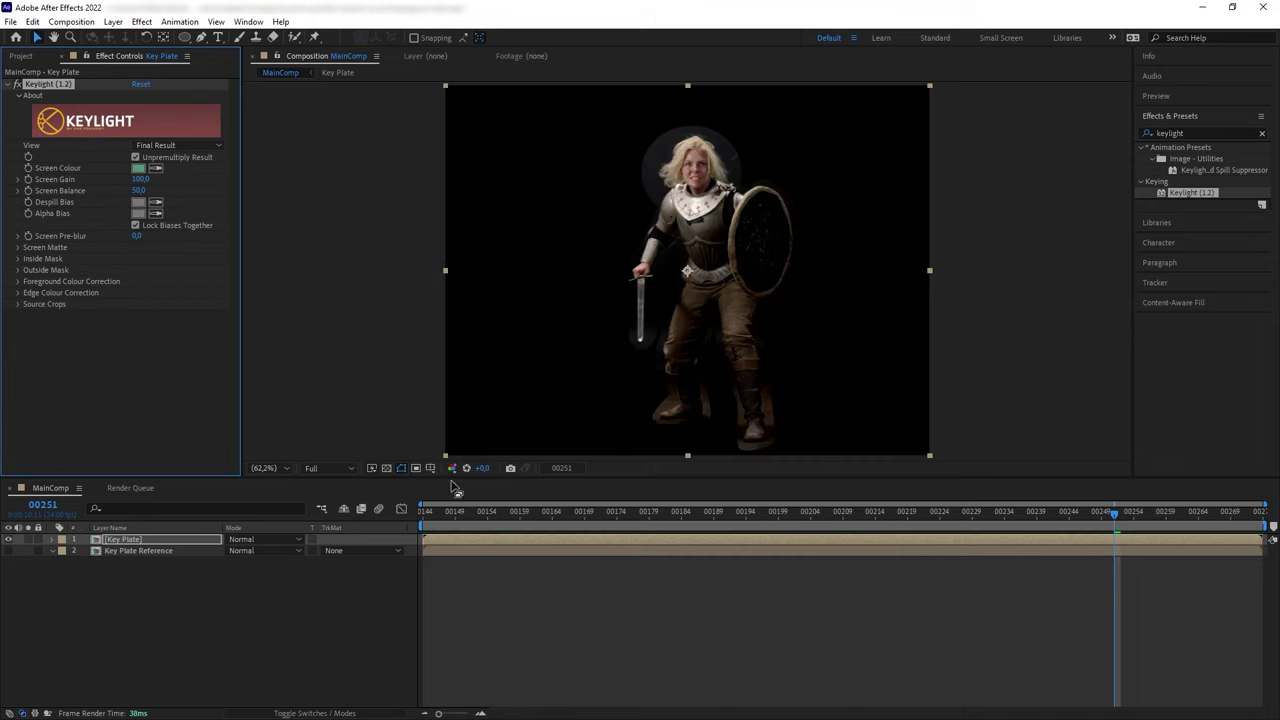
# Check the key against the transparency grid and in the alpha channel, and return the view to RGB
pyautogui.click(387, 468)
pyautogui.click(386, 469)
pyautogui.click(451, 468)
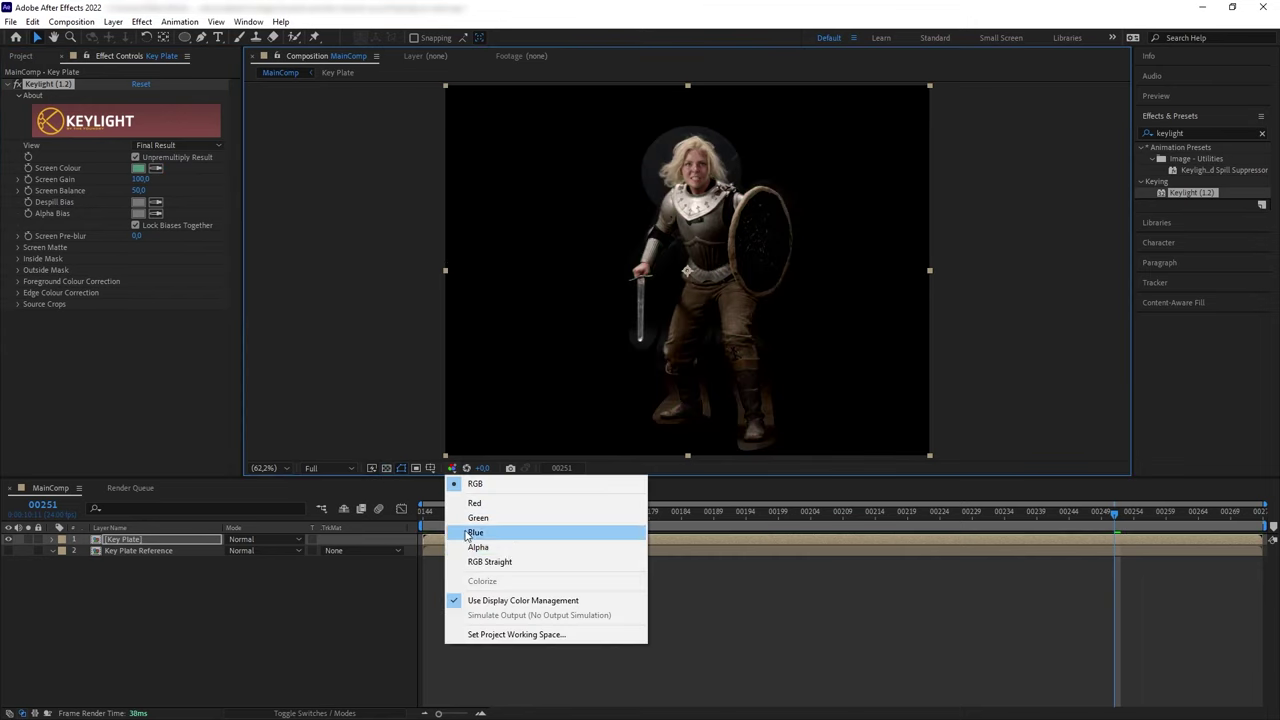
pyautogui.click(470, 547)
pyautogui.click(451, 469)
pyautogui.click(475, 484)
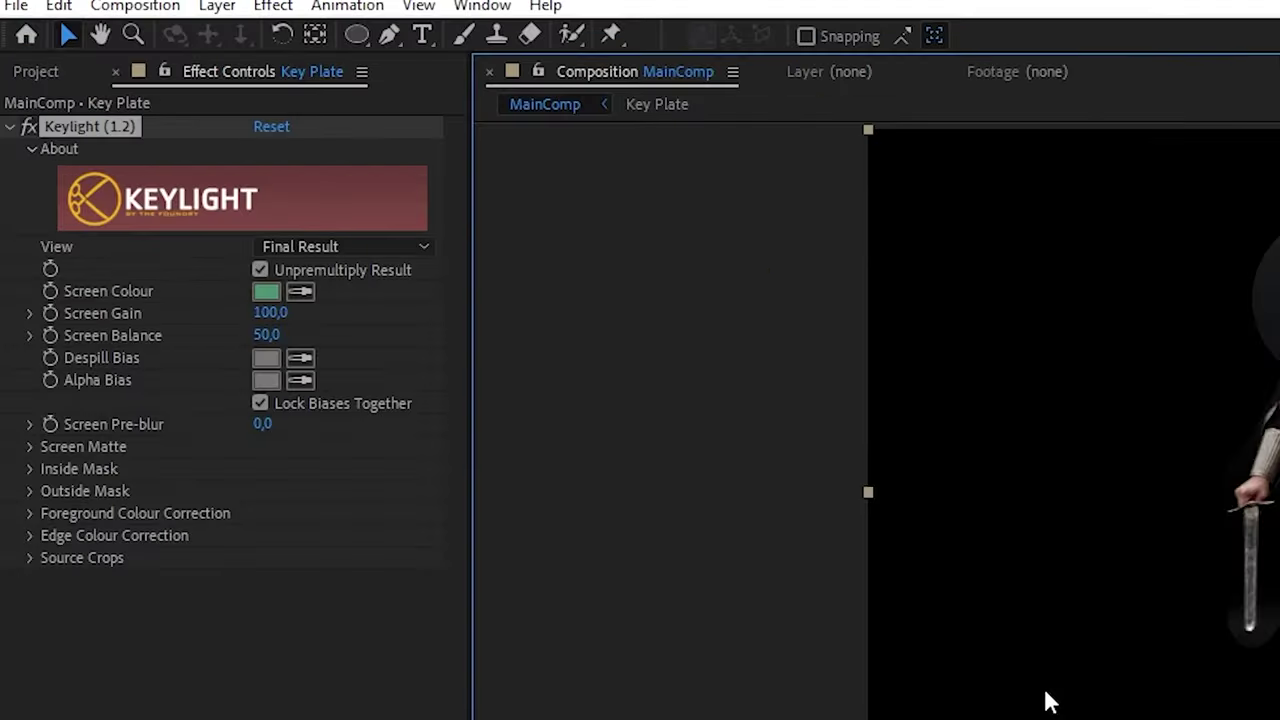
# Set the Keylight view to Intermediate Result and display the composition's alpha channel
pyautogui.click(337, 248)
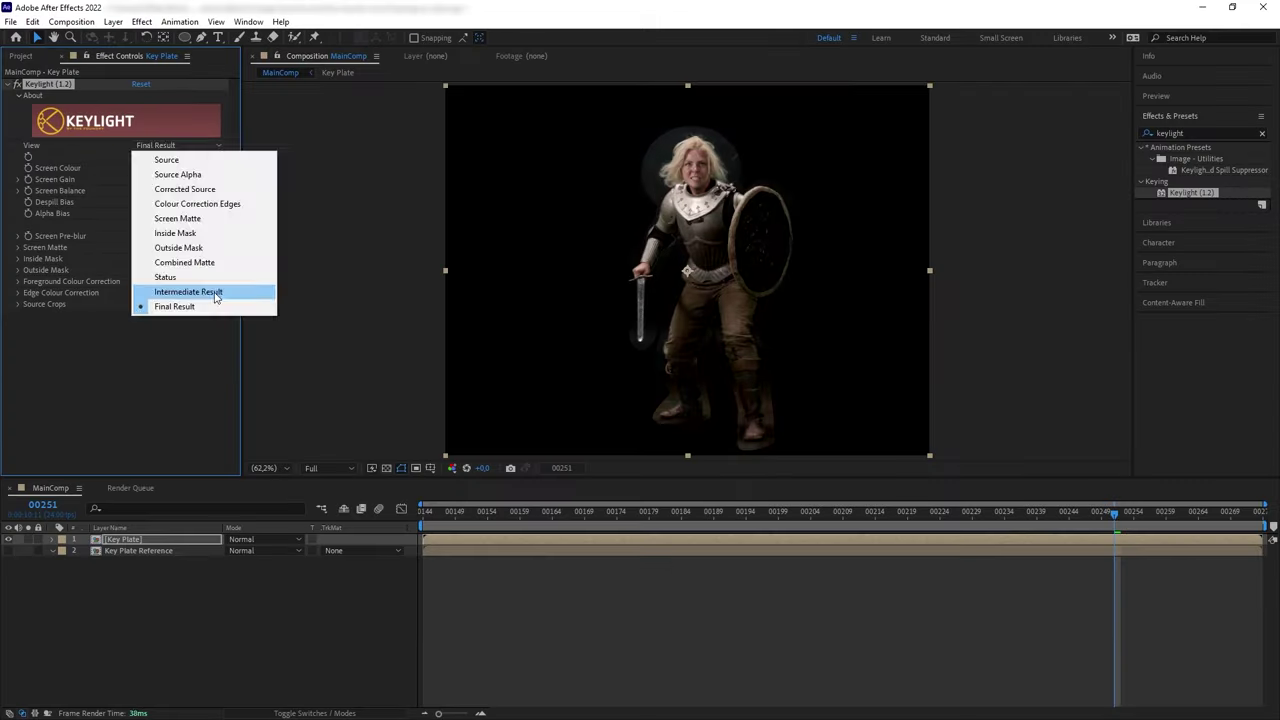
pyautogui.click(215, 292)
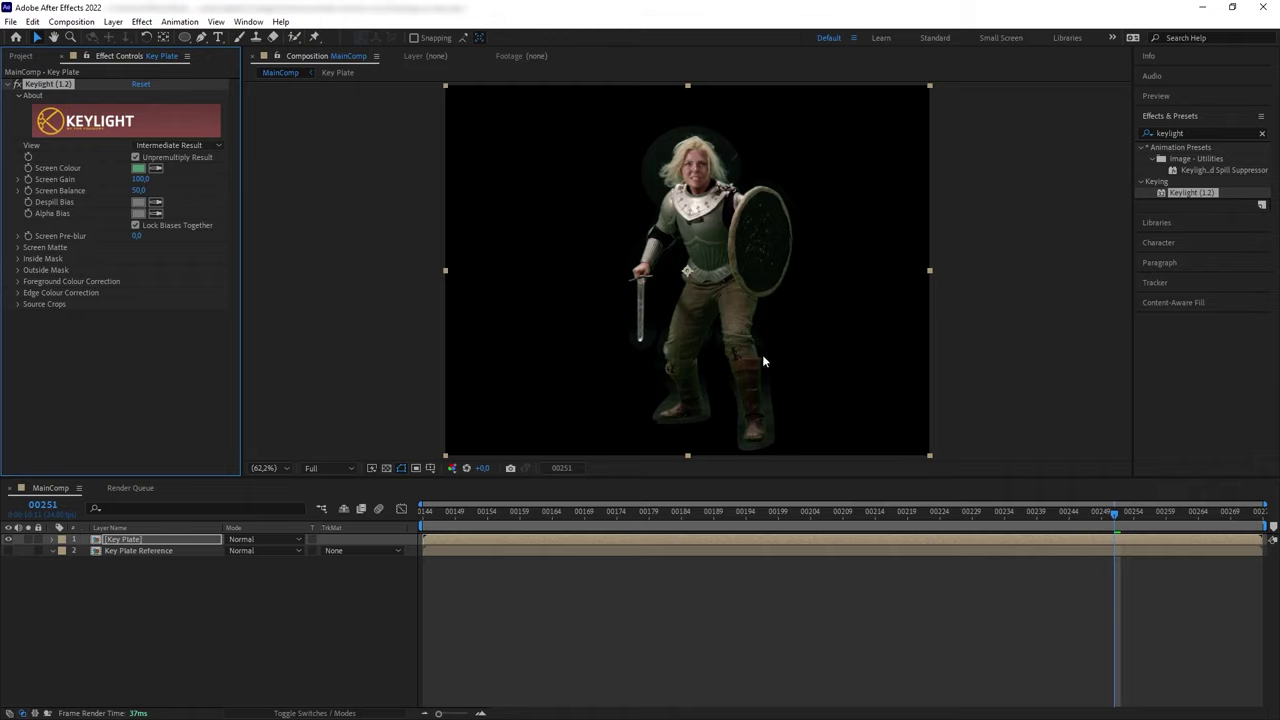
pyautogui.click(452, 469)
pyautogui.click(473, 539)
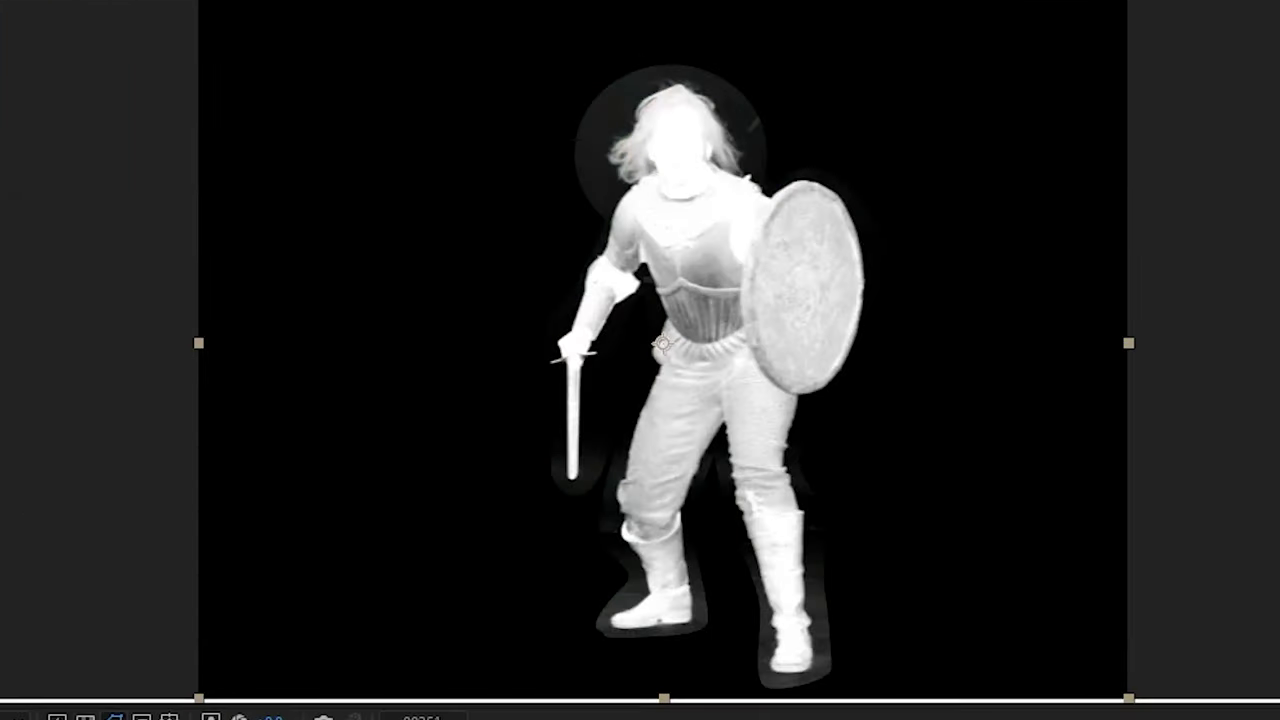
# Switch the composition view from RGB to the Alpha channel and examine the matte across the armour and shield
pyautogui.hotkey('alt', '4')
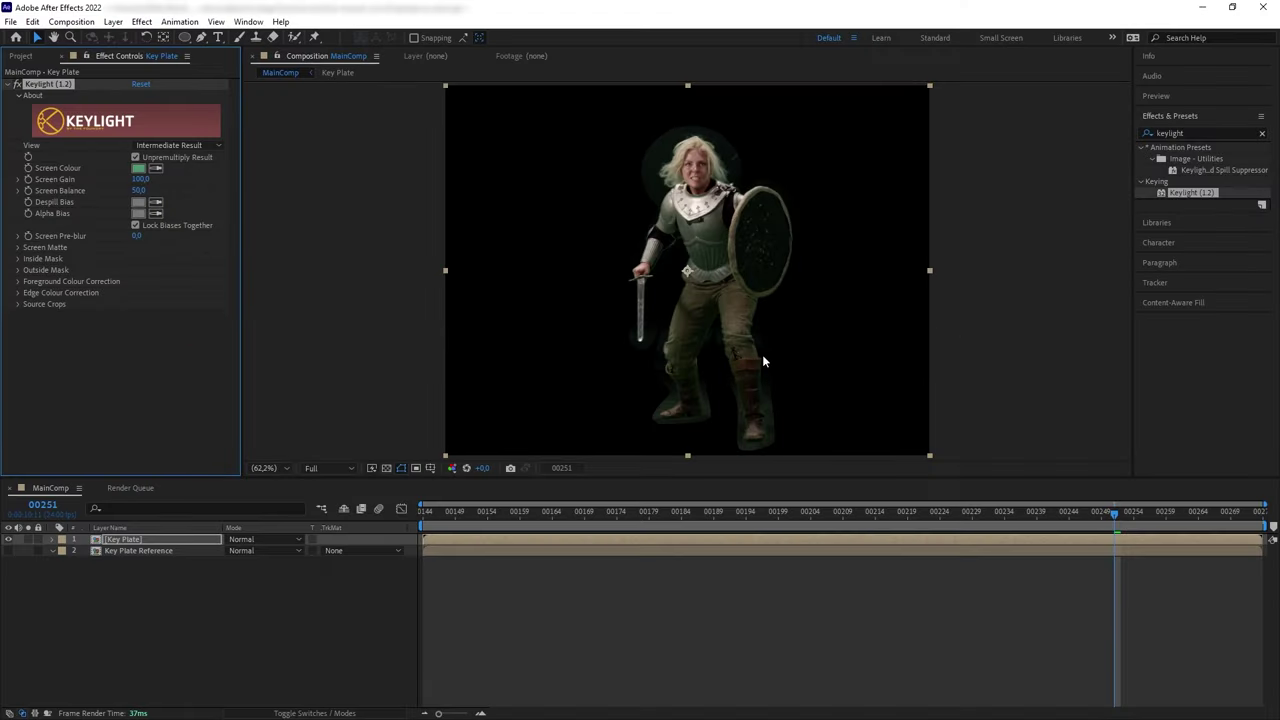
pyautogui.click(452, 469)
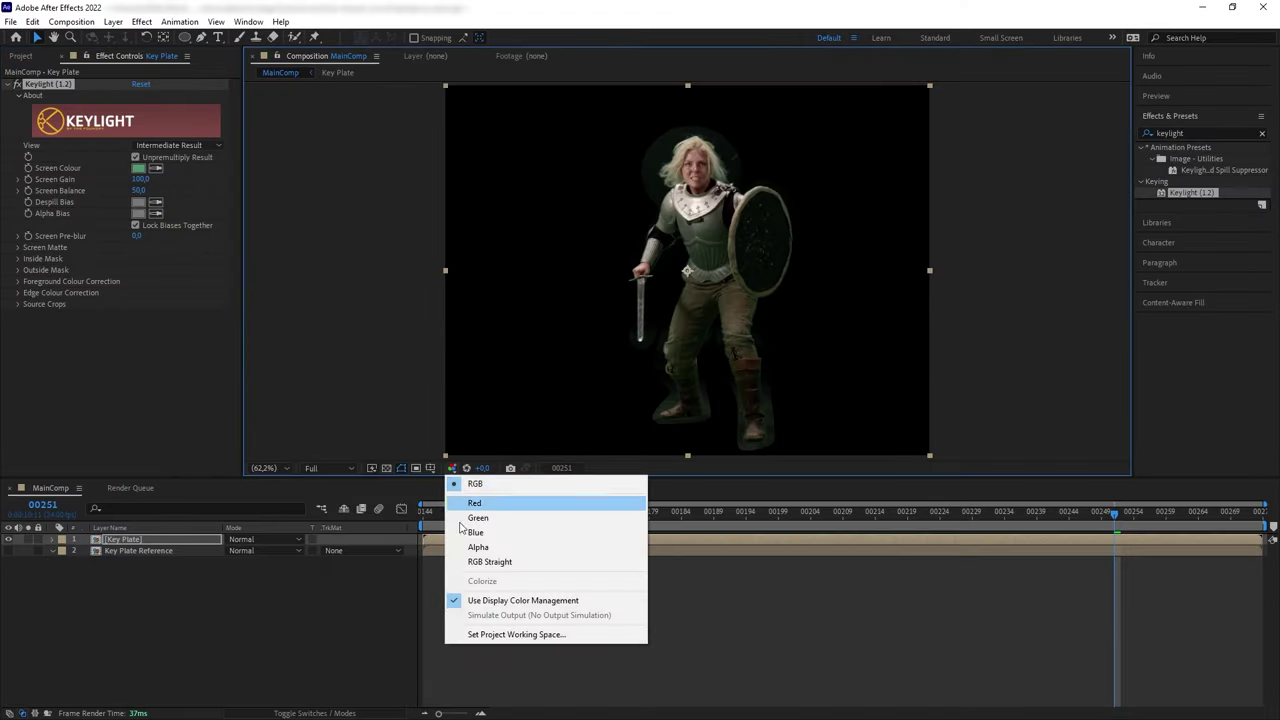
pyautogui.click(464, 550)
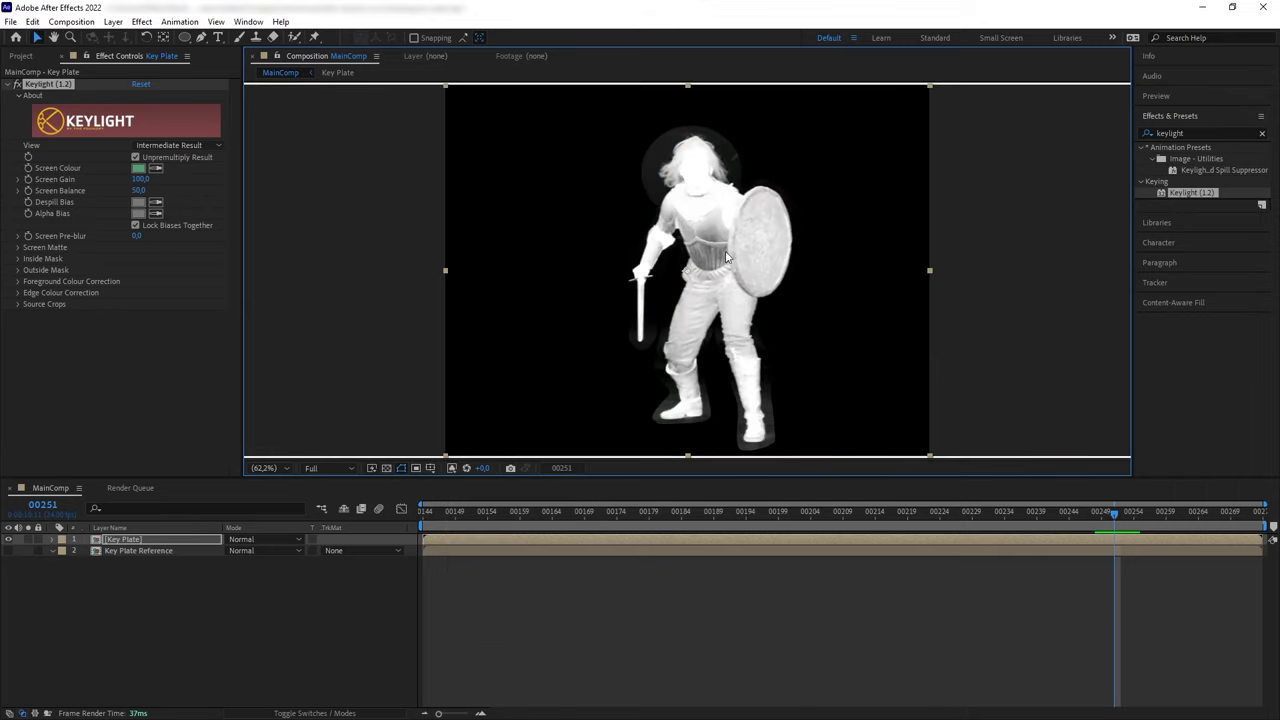
pyautogui.scroll(2, 715, 240)
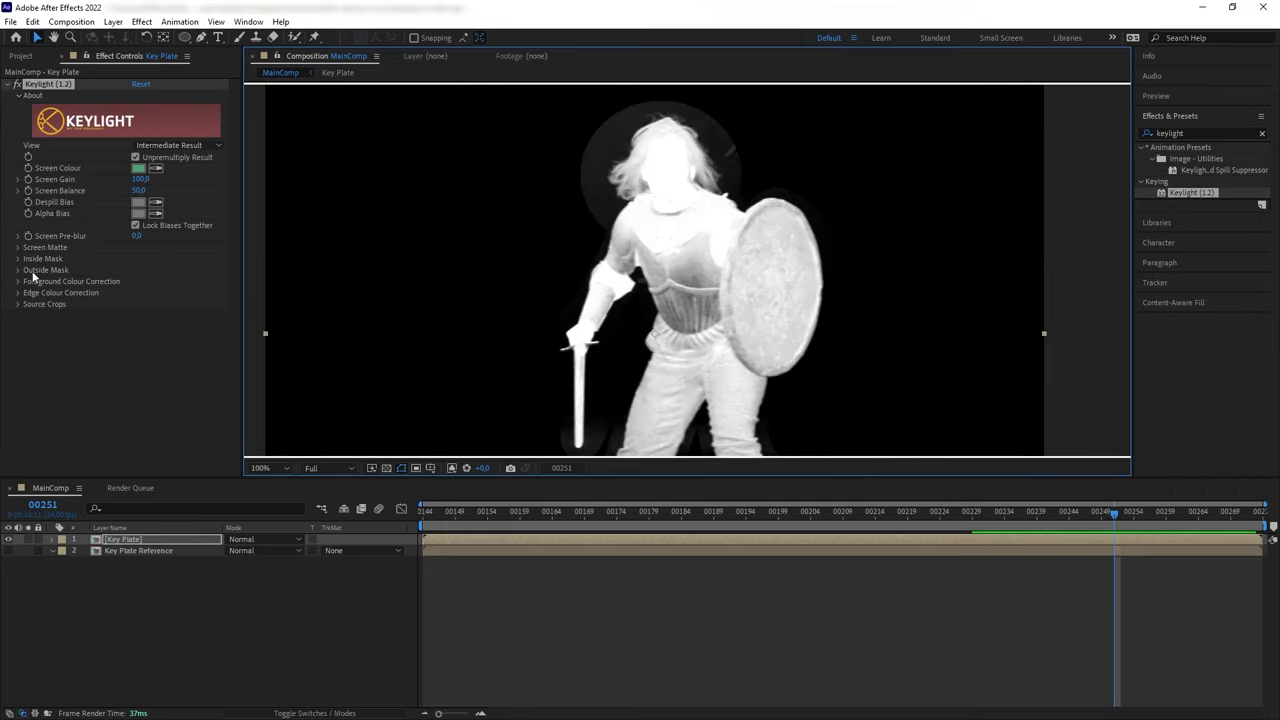
# Tighten the Keylight Screen Matte by setting Clip Black to 26 and Clip White to 48
pyautogui.click(18, 247)
pyautogui.moveTo(140, 270)
pyautogui.mouseDown()
pyautogui.moveTo(103, 277)
pyautogui.moveTo(152, 263)
pyautogui.mouseUp()
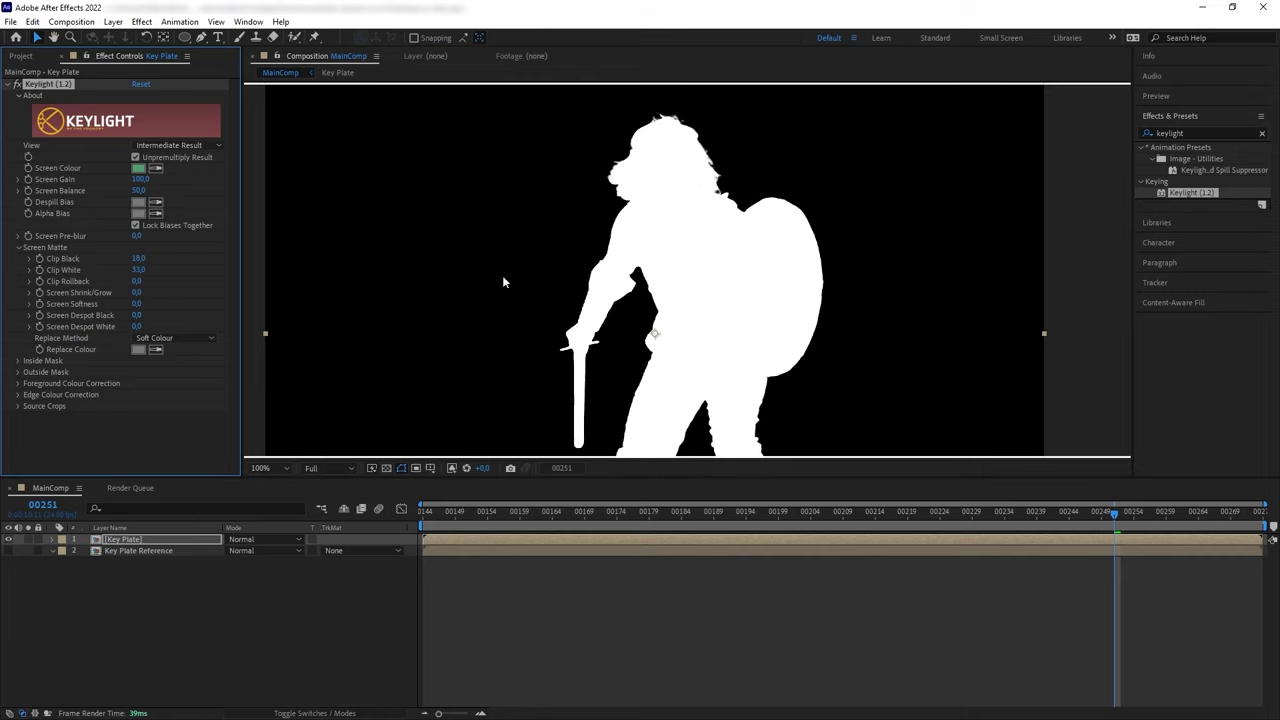
pyautogui.moveTo(555, 391); pyautogui.dragTo(564, 142)
pyautogui.moveTo(142, 261); pyautogui.dragTo(148, 271)
pyautogui.moveTo(342, 226); pyautogui.dragTo(327, 395)
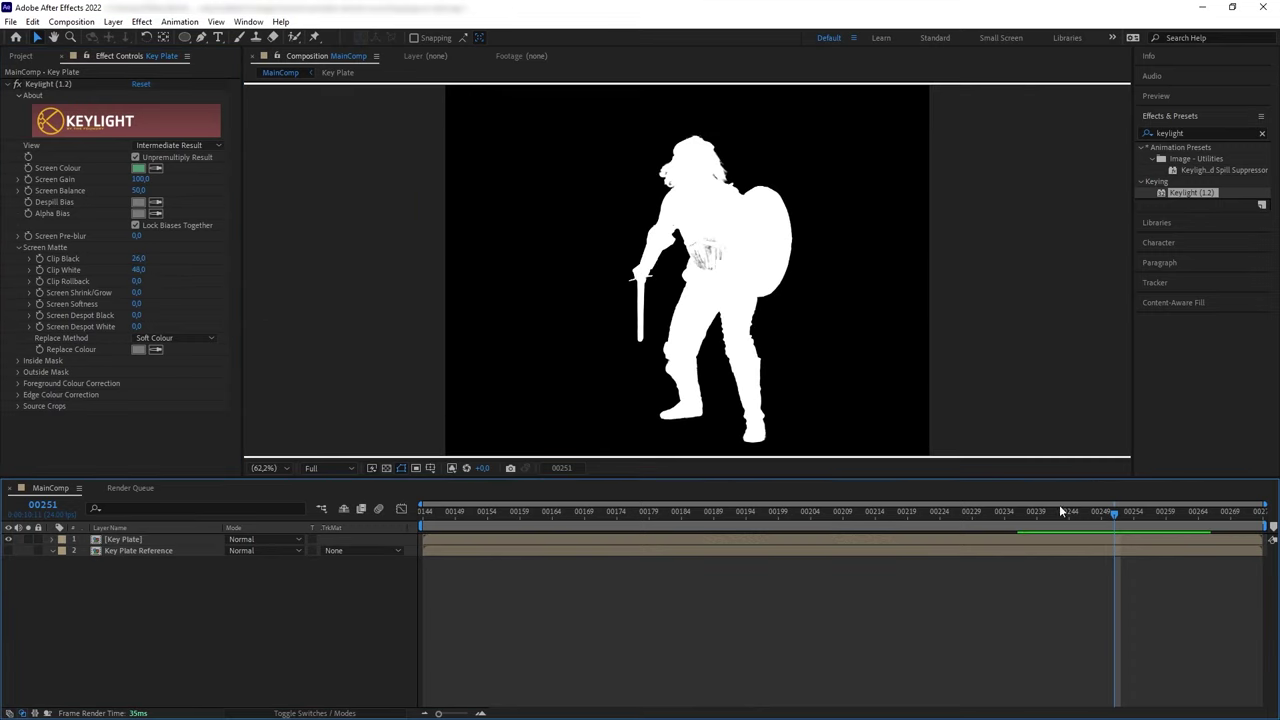
# Duplicate the Key Plate layer at frame 273 and set the copy's Clip Black to 14 and Clip White to 32
pyautogui.moveTo(1060, 511); pyautogui.dragTo(1262, 504)
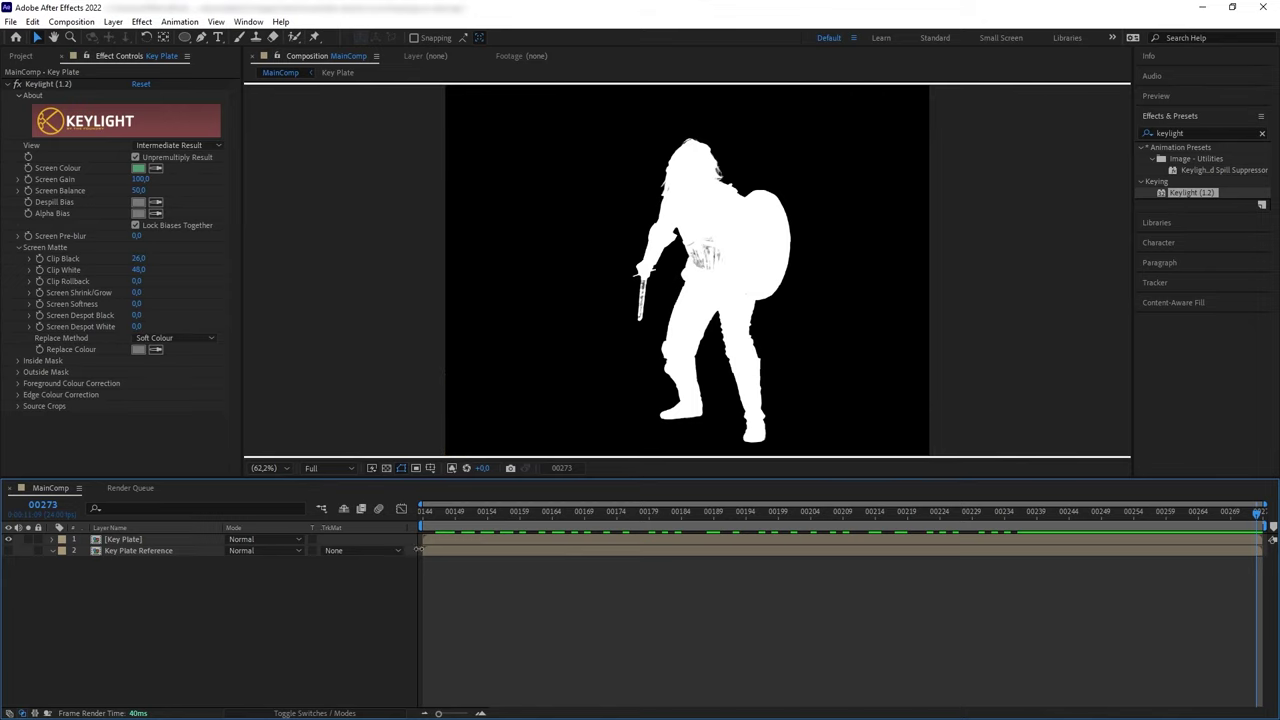
pyautogui.click(141, 539)
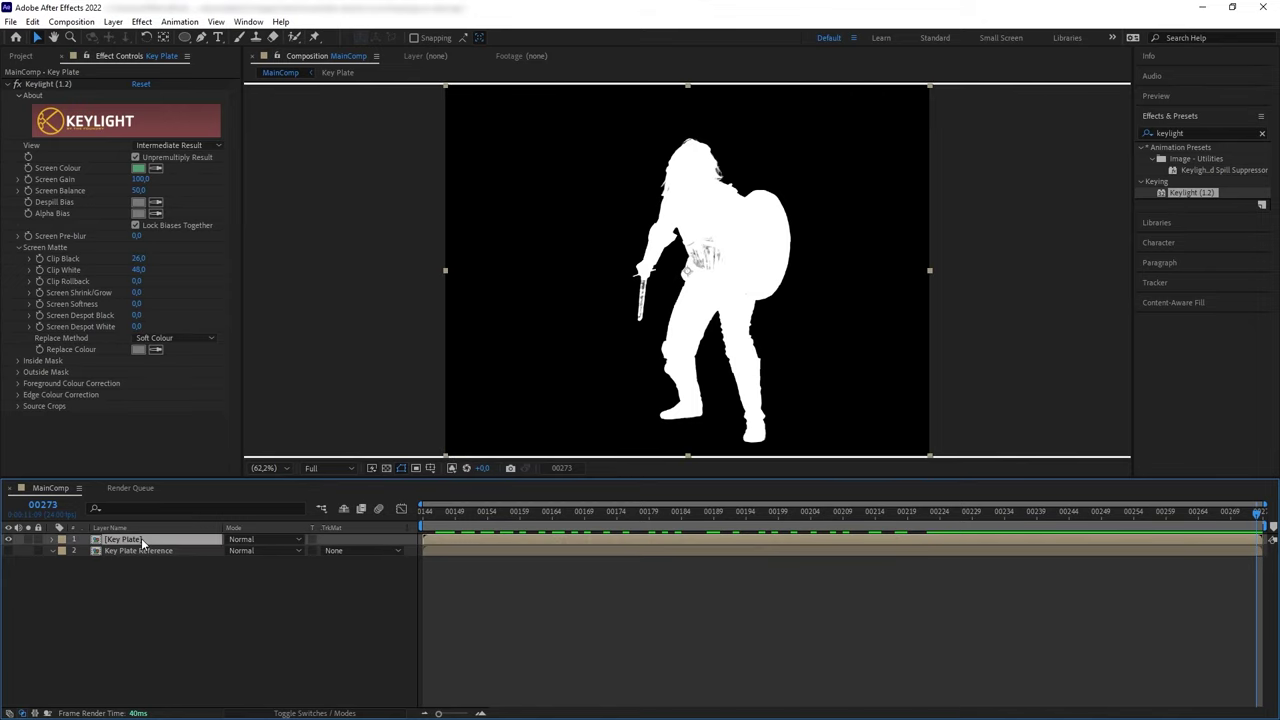
pyautogui.hotkey('ctrl', 'd')
pyautogui.moveTo(138, 258)
pyautogui.mouseDown()
pyautogui.moveTo(124, 259)
pyautogui.moveTo(134, 270)
pyautogui.mouseUp()
pyautogui.hotkey('ctrl', 'z')
pyautogui.hotkey('ctrl', 'z')
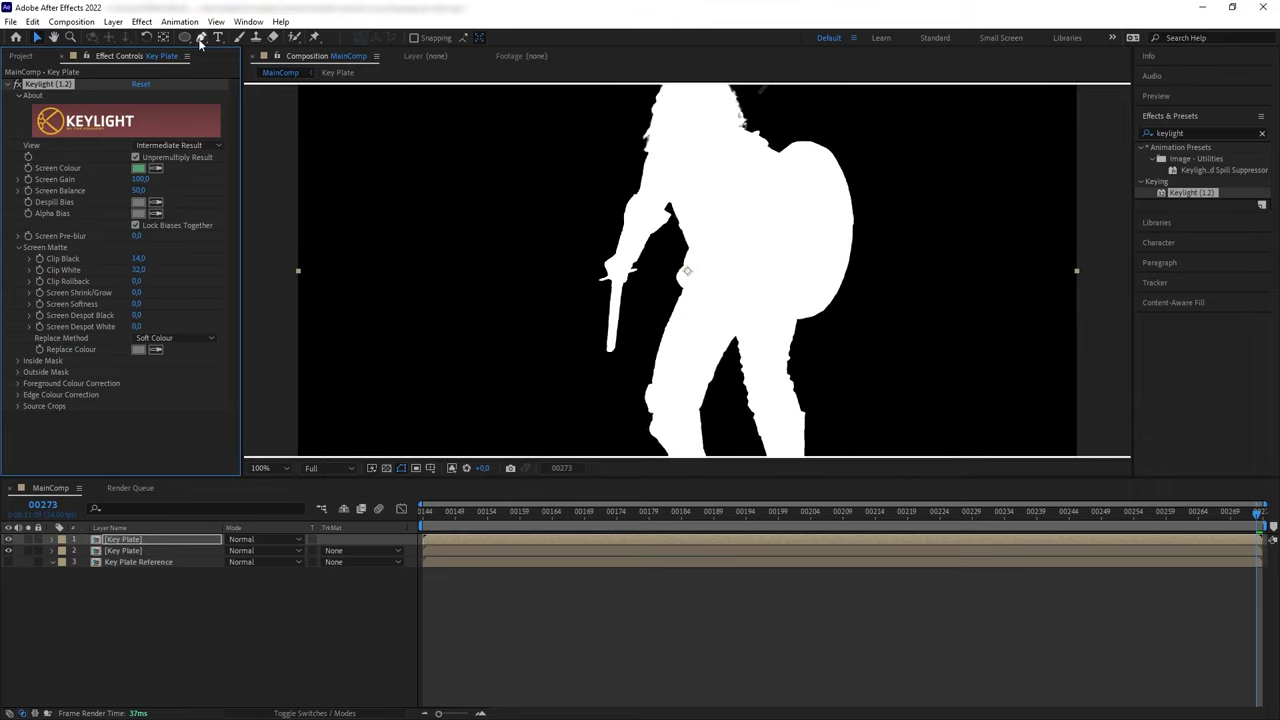
# Draw a closed Pen tool mask around the torso on the upper Key Plate copy
pyautogui.click(201, 38)
pyautogui.moveTo(725, 194); pyautogui.dragTo(694, 189)
pyautogui.moveTo(668, 201); pyautogui.dragTo(661, 216)
pyautogui.moveTo(658, 259); pyautogui.dragTo(724, 301)
pyautogui.moveTo(791, 269); pyautogui.dragTo(801, 256)
pyautogui.moveTo(803, 221); pyautogui.dragTo(788, 207)
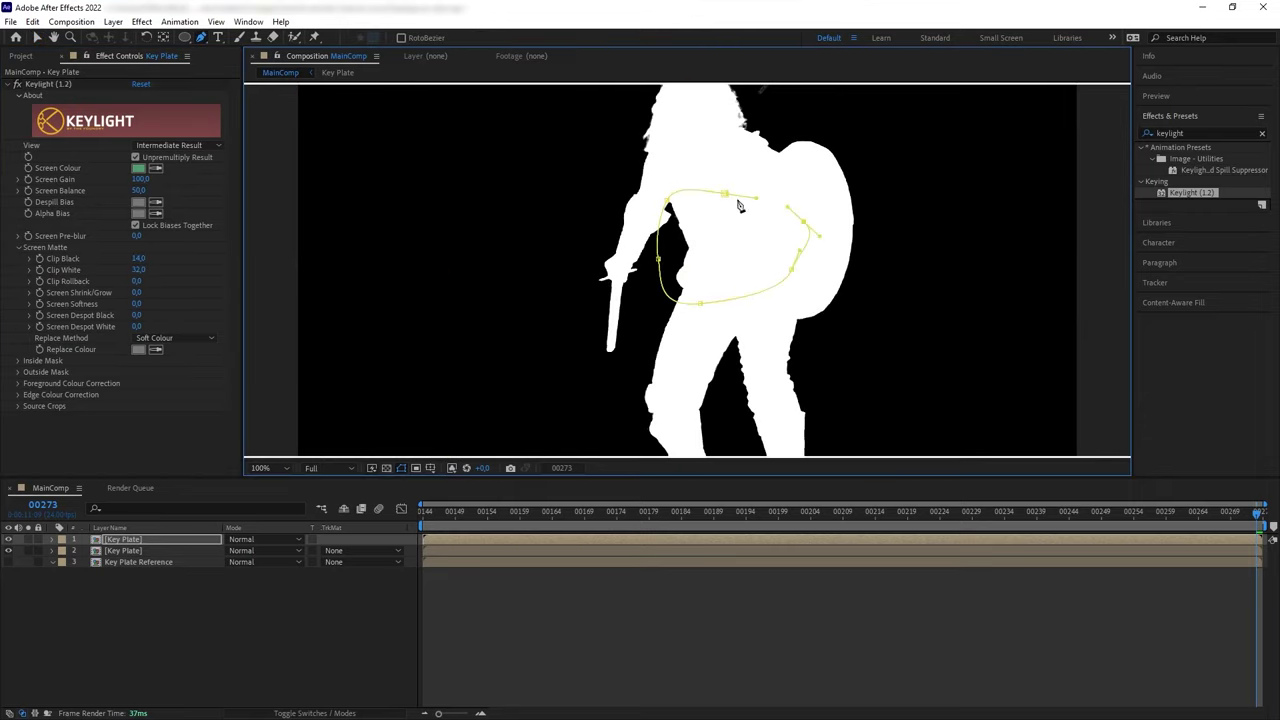
pyautogui.click(725, 194)
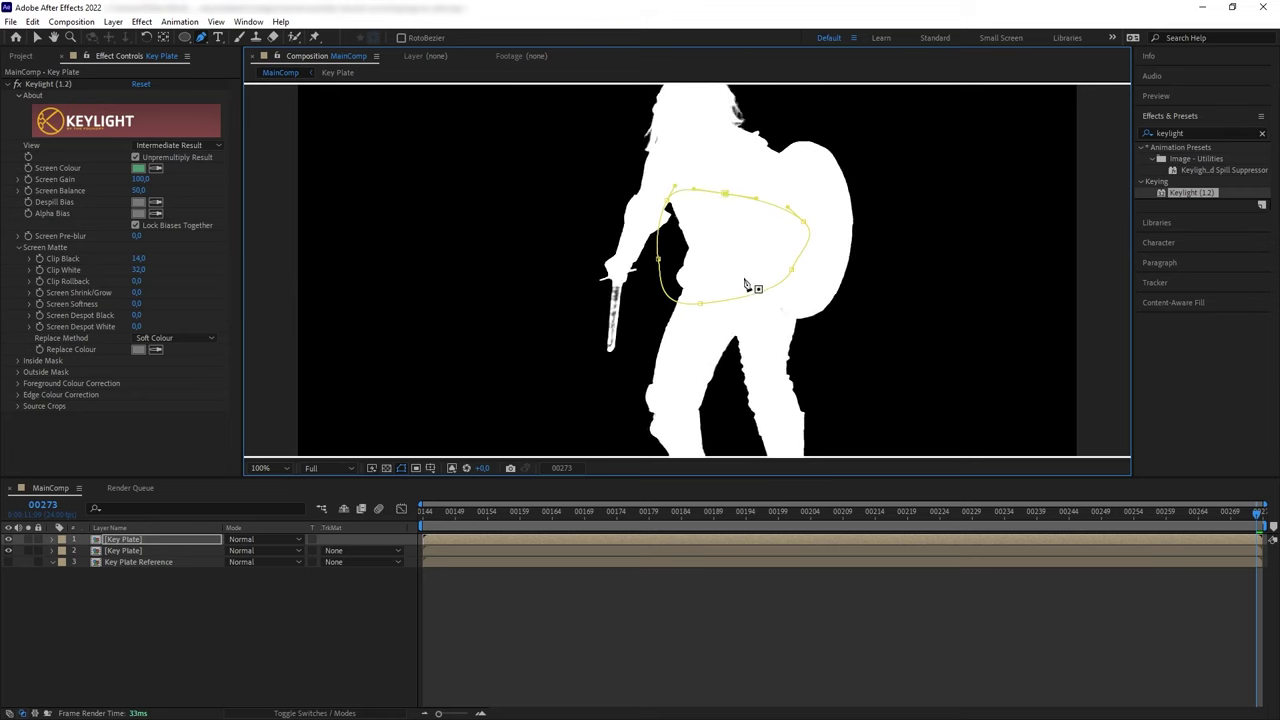
# Compare the torso patch in RGB and Alpha, and keyframe its mask path from frame 273
pyautogui.click(452, 468)
pyautogui.click(430, 469)
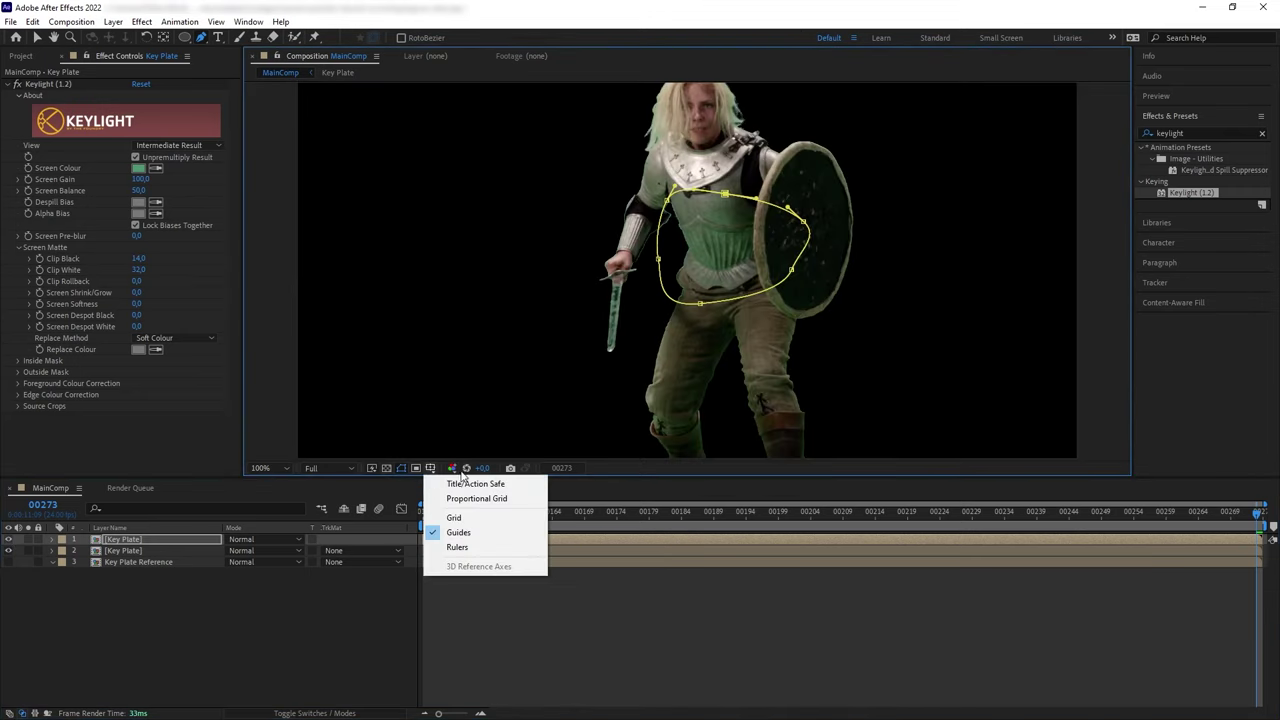
pyautogui.click(453, 469)
pyautogui.click(480, 547)
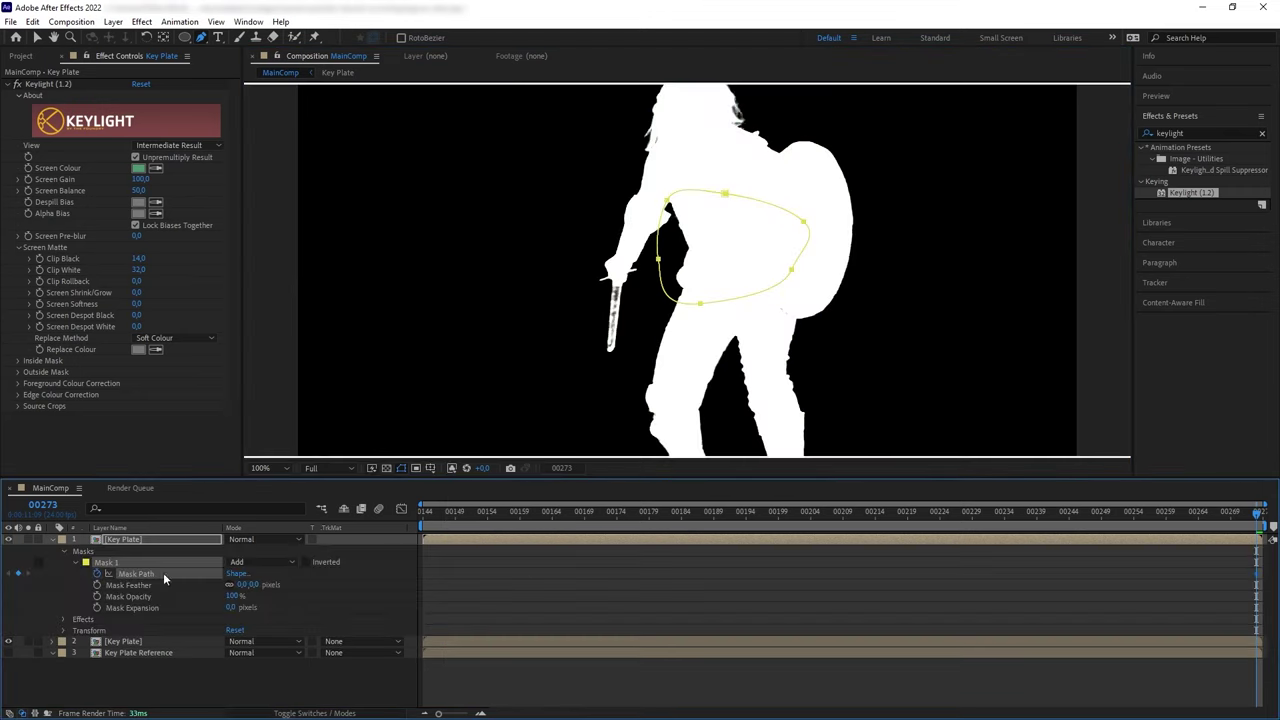
pyautogui.moveTo(1257, 540); pyautogui.dragTo(542, 542)
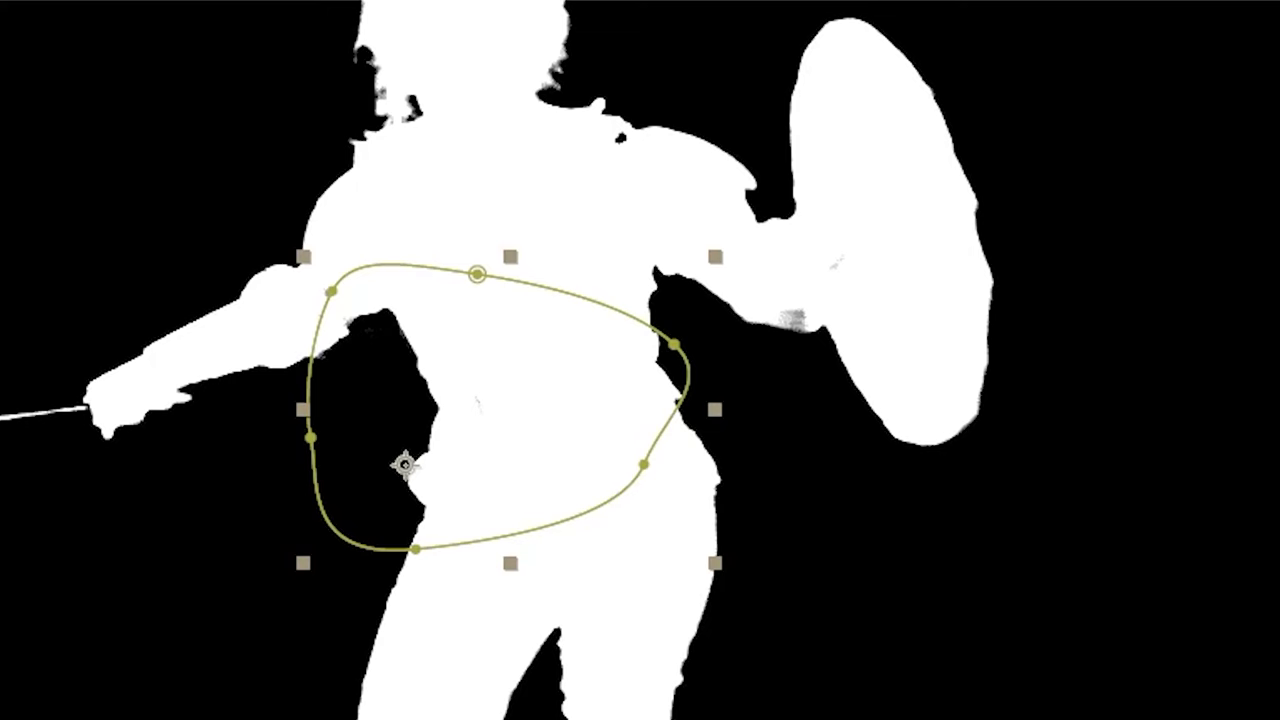
# Add an elliptical mask to the patch layer to cover another weak area of the matte
pyautogui.press('q')
pyautogui.moveTo(743, 247)
pyautogui.mouseDown()
pyautogui.moveTo(859, 364)
pyautogui.moveTo(746, 307)
pyautogui.mouseUp()
pyautogui.press('v')
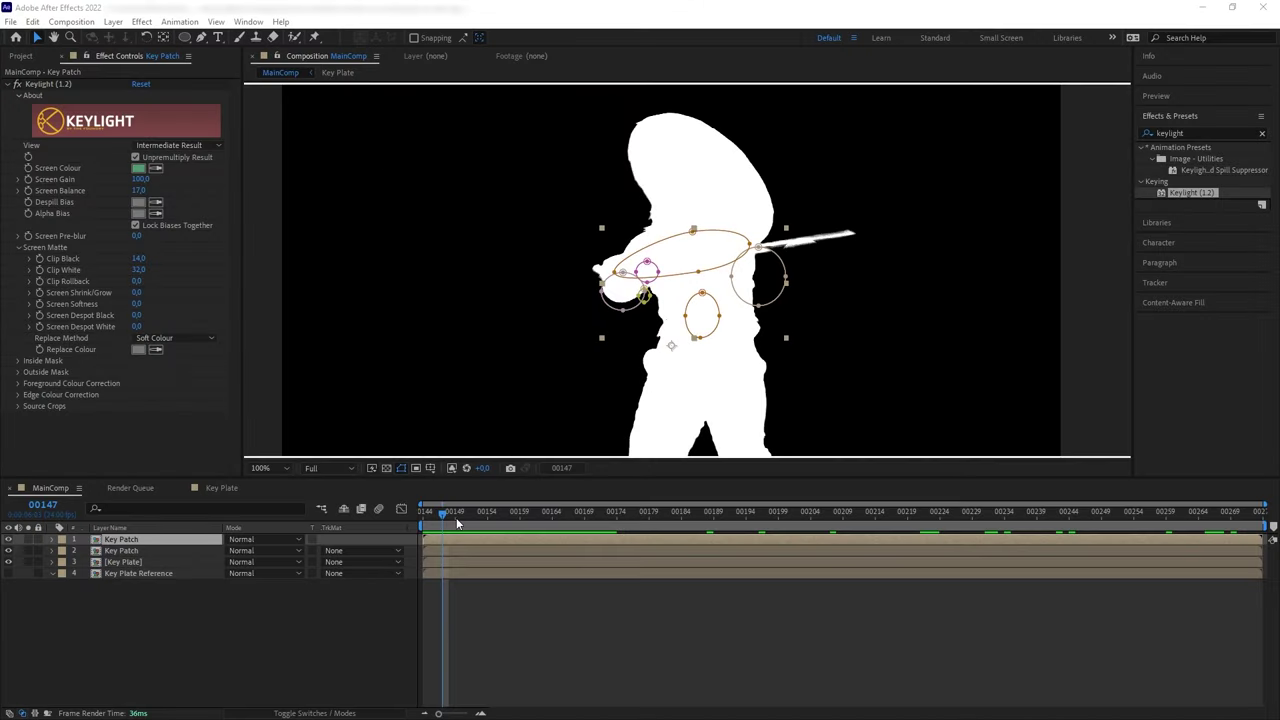
# Review the patched matte along the timeline and check the key in colour over the transparency grid
pyautogui.moveTo(449, 515); pyautogui.dragTo(977, 508)
pyautogui.moveTo(979, 497); pyautogui.dragTo(396, 497)
pyautogui.click(386, 469)
pyautogui.click(9, 551)
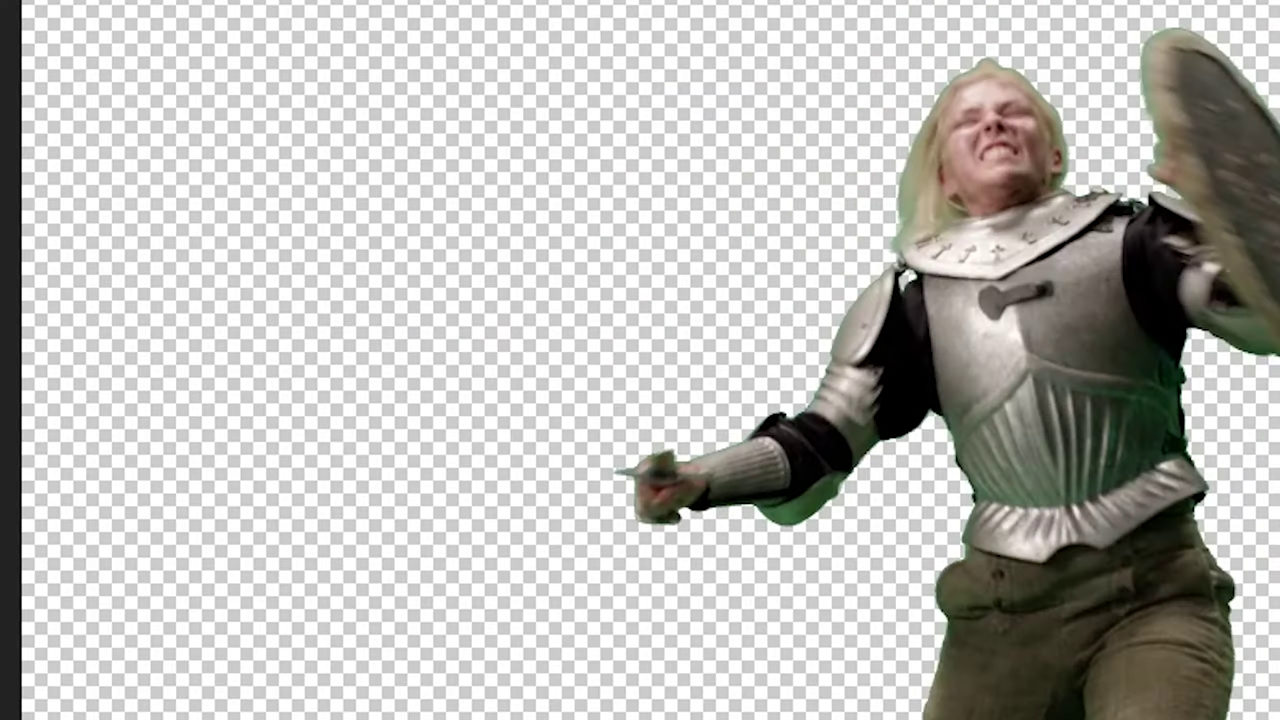
pyautogui.press('Delete')
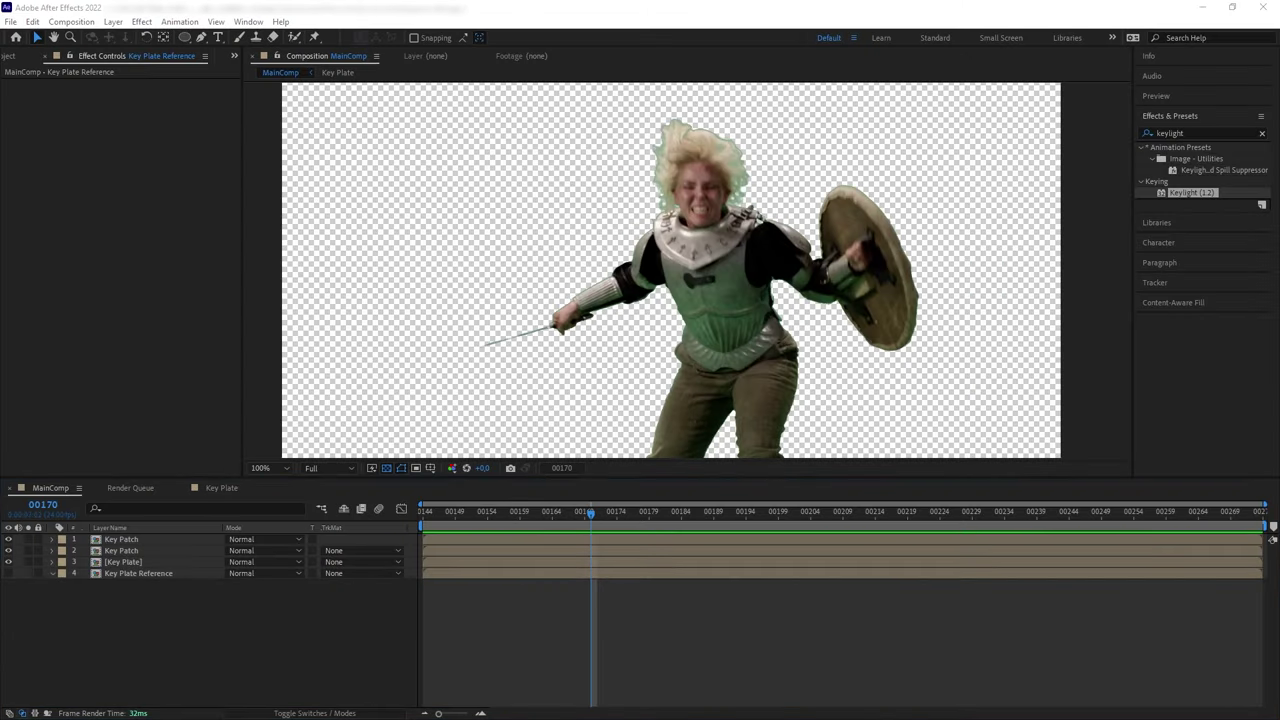
# Create an adjustment layer above the key layers and apply Matte Choker to it, adjusting its Choke 1 amount
pyautogui.click(112, 22)
pyautogui.moveTo(125, 40)
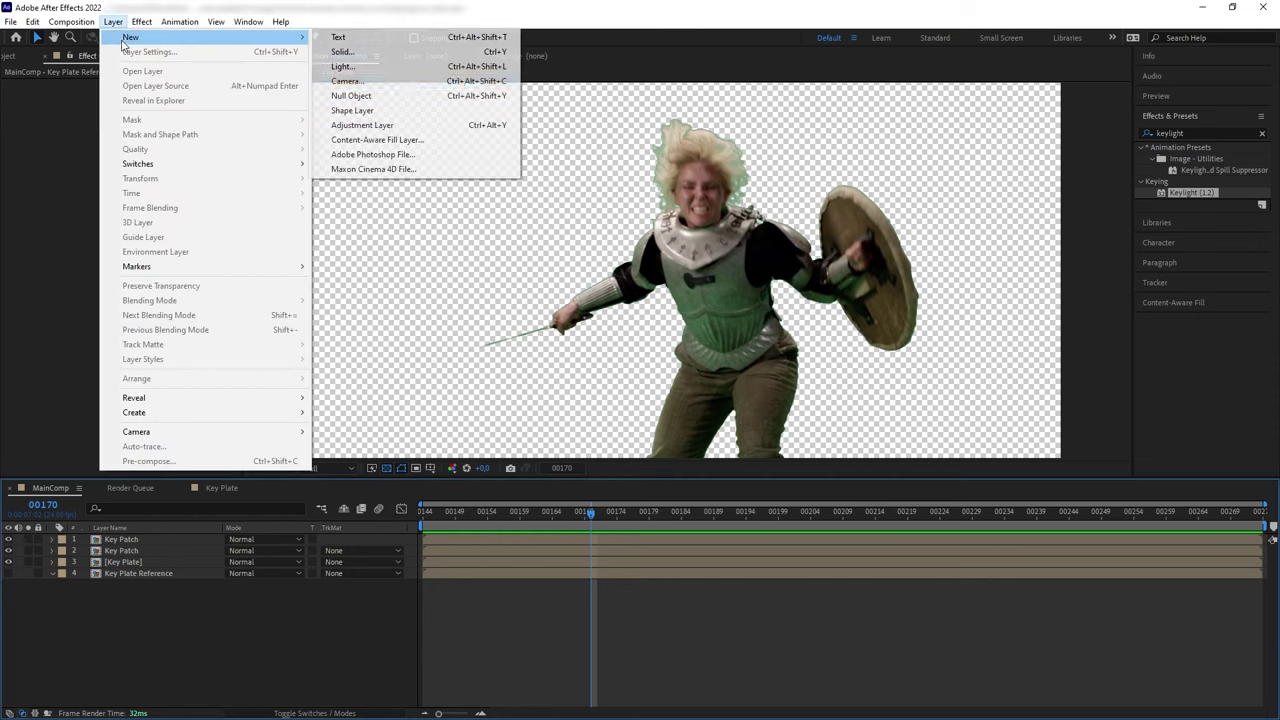
pyautogui.click(460, 126)
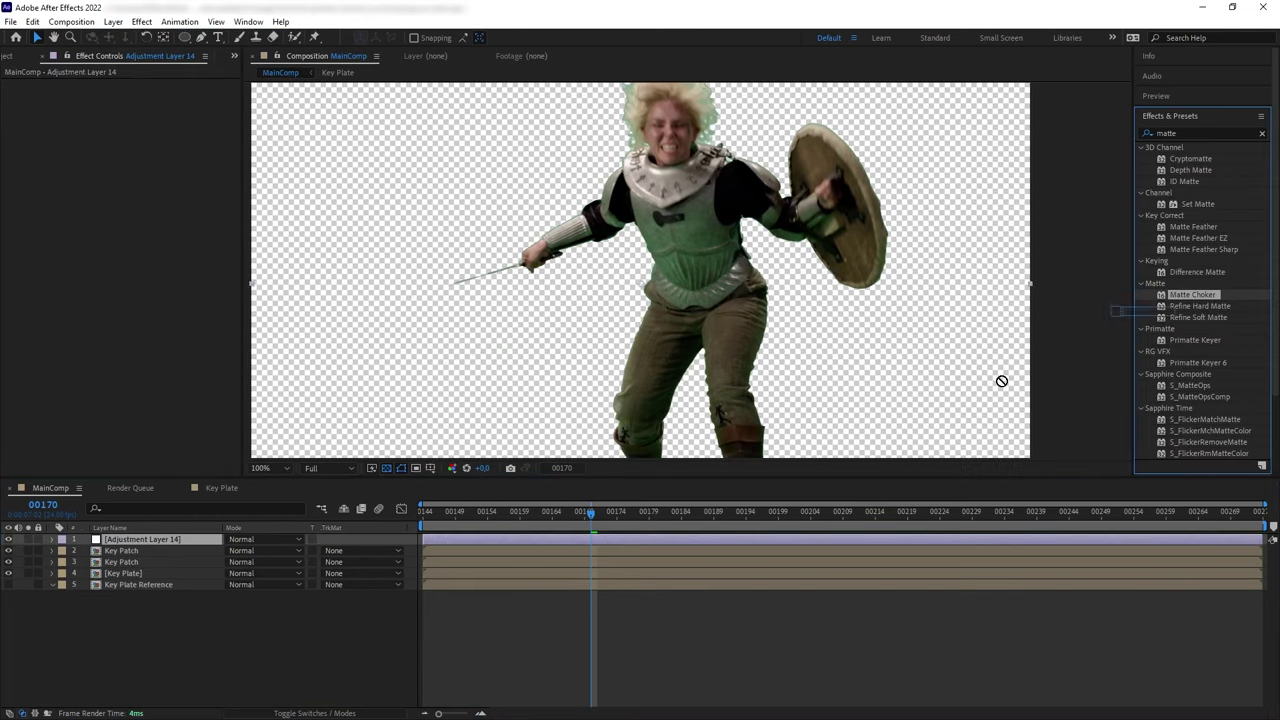
pyautogui.moveTo(1000, 380); pyautogui.dragTo(147, 541)
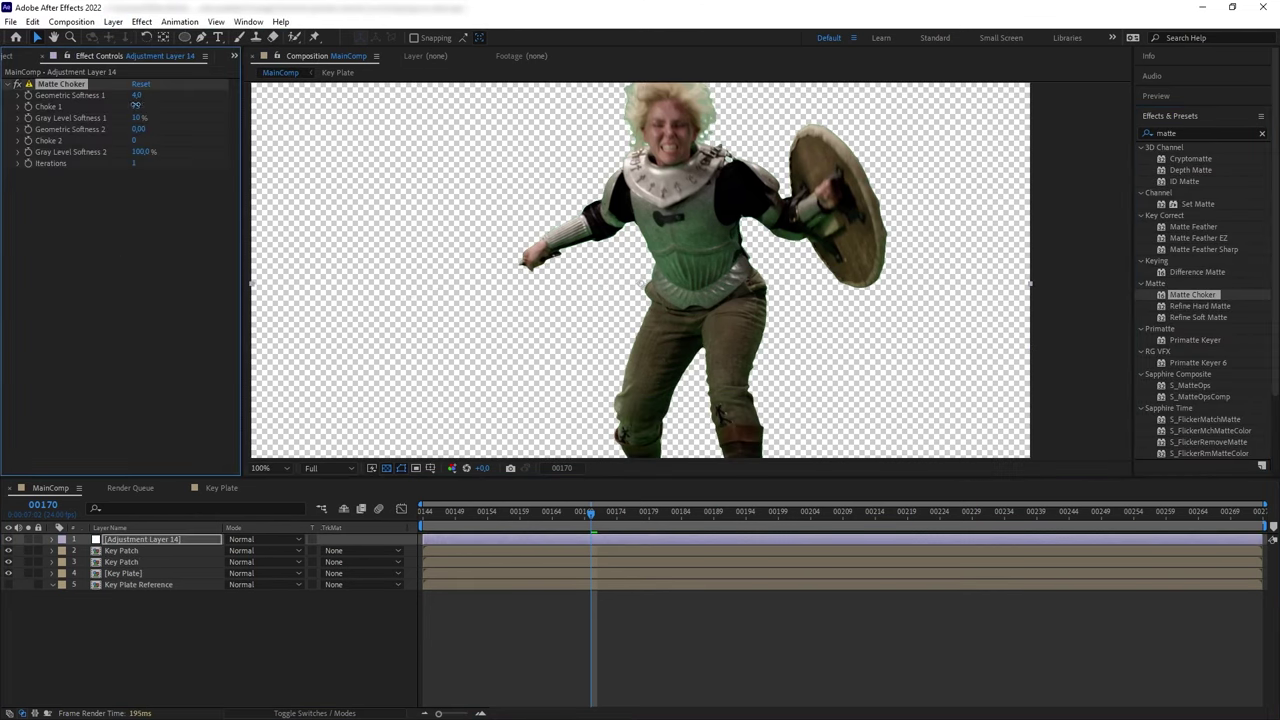
pyautogui.moveTo(137, 106); pyautogui.dragTo(179, 106)
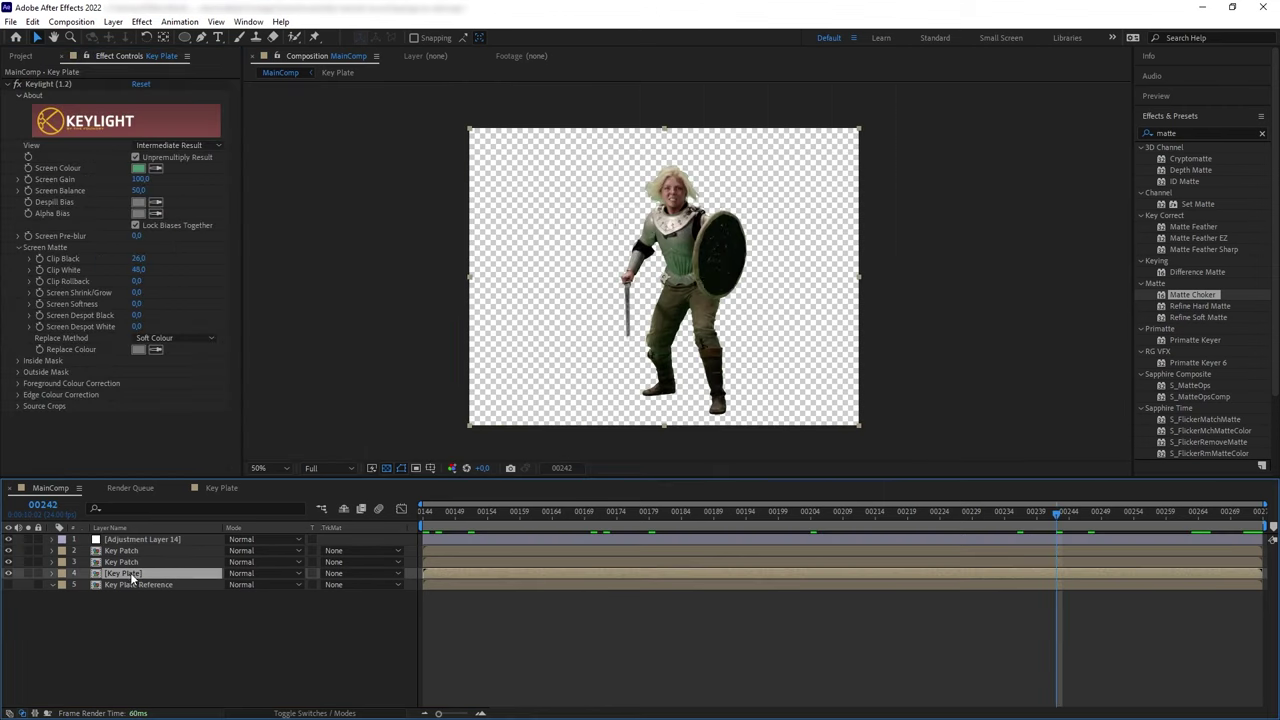
# Pre-compose the adjustment layer, both Key Patch layers and the Key Plate layer as "Core Key"
pyautogui.keyDown('shift'); pyautogui.click(140, 539); pyautogui.keyUp('shift')
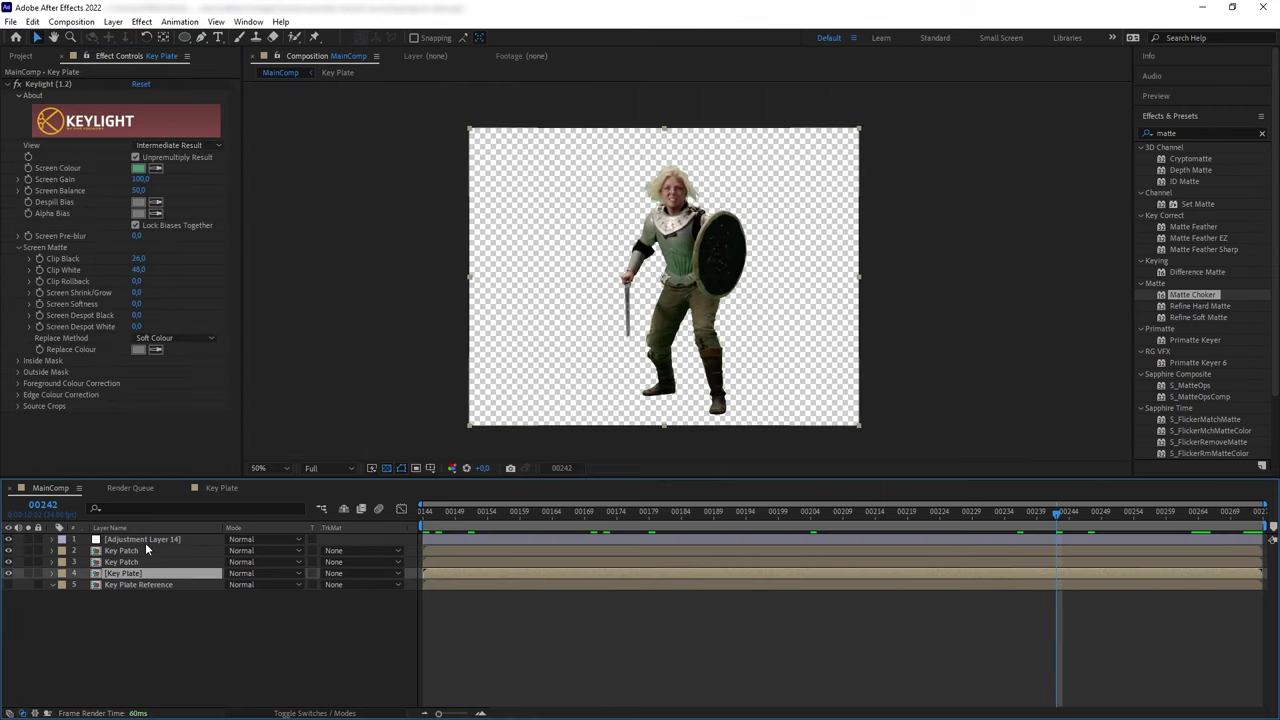
pyautogui.hotkey('ctrl', 'shift', 'c')
pyautogui.write('Core Key')
pyautogui.press('Return')
# Hide the transparency grid and draw a closed mask around the hair and upper face on the Core Key layer at frame 167
pyautogui.scroll(1, 490, 391)
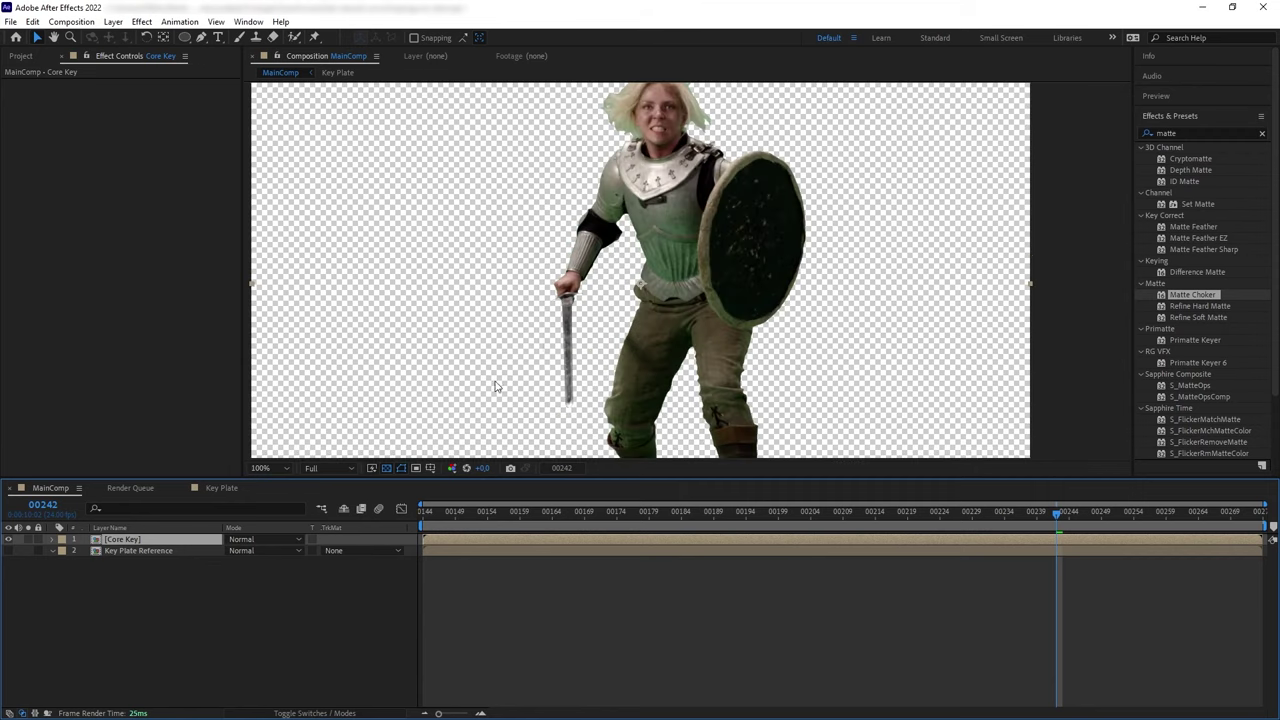
pyautogui.moveTo(542, 343); pyautogui.dragTo(561, 400)
pyautogui.click(387, 469)
pyautogui.moveTo(1012, 513); pyautogui.dragTo(572, 533)
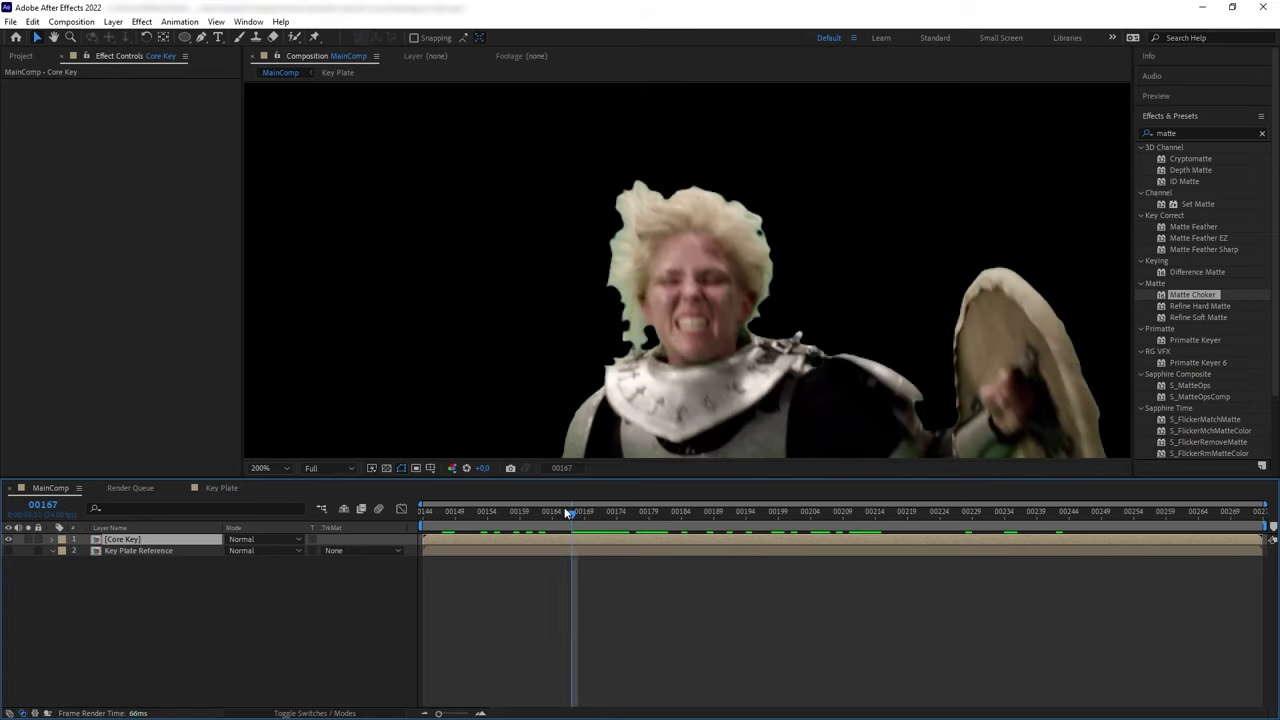
pyautogui.click(201, 38)
pyautogui.click(657, 341)
pyautogui.moveTo(619, 352); pyautogui.dragTo(600, 352)
pyautogui.moveTo(567, 318); pyautogui.dragTo(566, 314)
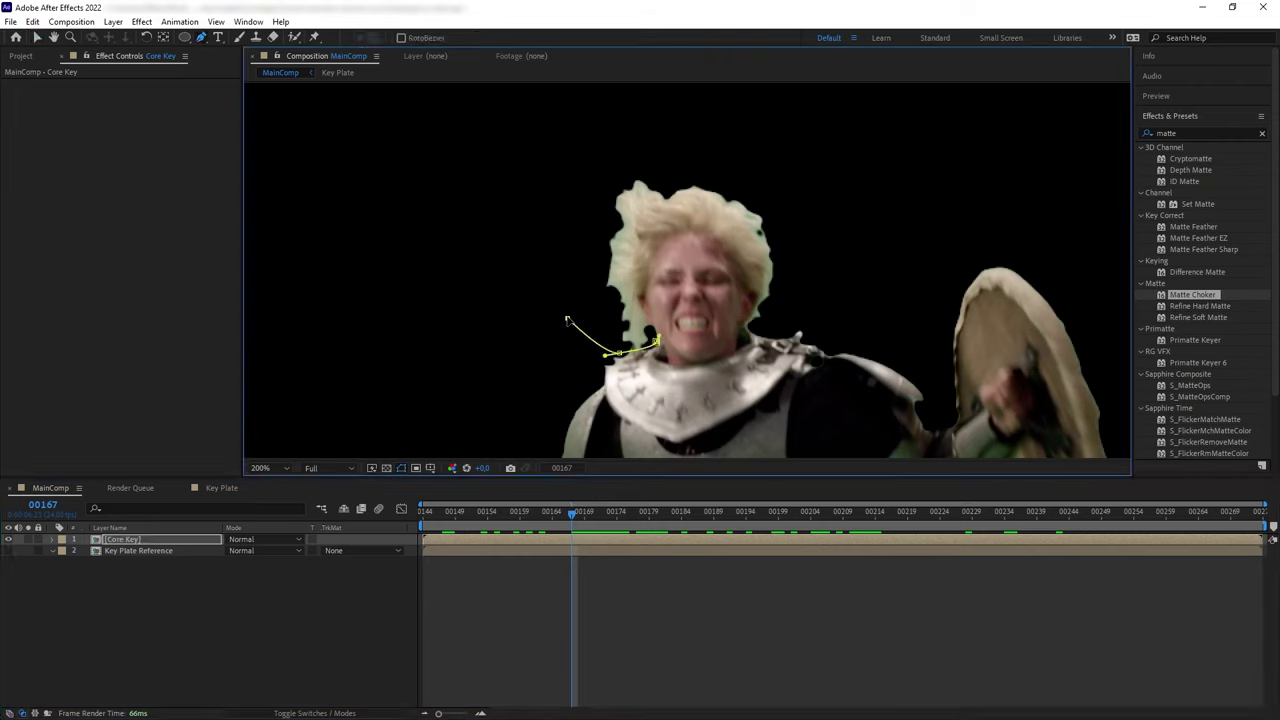
pyautogui.moveTo(566, 314); pyautogui.dragTo(564, 292)
pyautogui.moveTo(581, 172); pyautogui.dragTo(598, 157)
pyautogui.moveTo(672, 323); pyautogui.dragTo(661, 336)
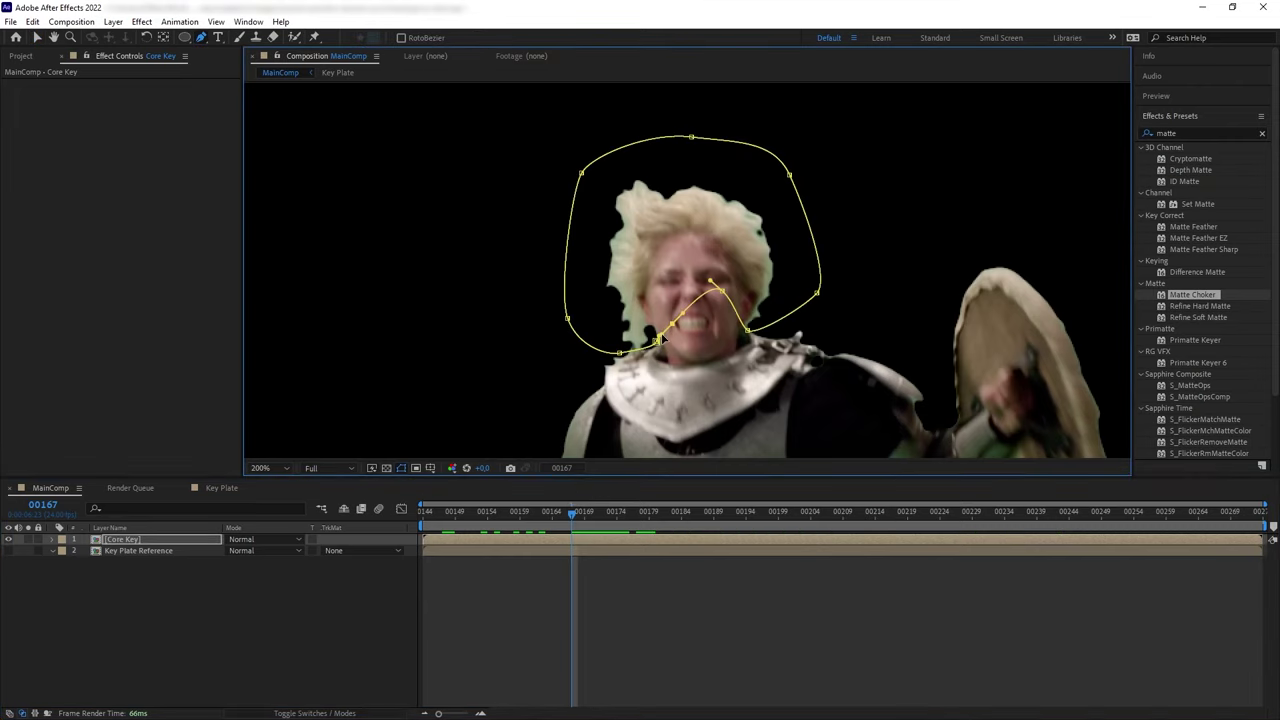
pyautogui.click(657, 340)
# Set the hair mask to Subtract and enable keyframing of its path at frame 167
pyautogui.click(260, 551)
pyautogui.click(258, 597)
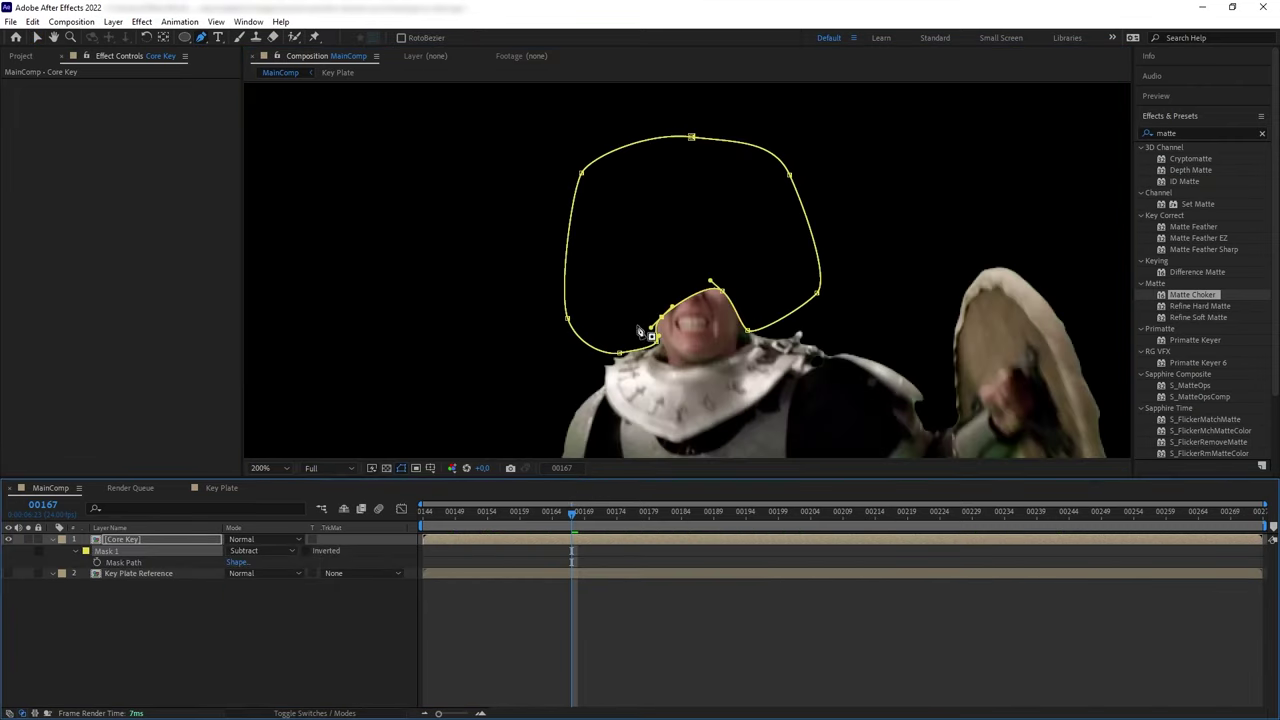
pyautogui.click(260, 551)
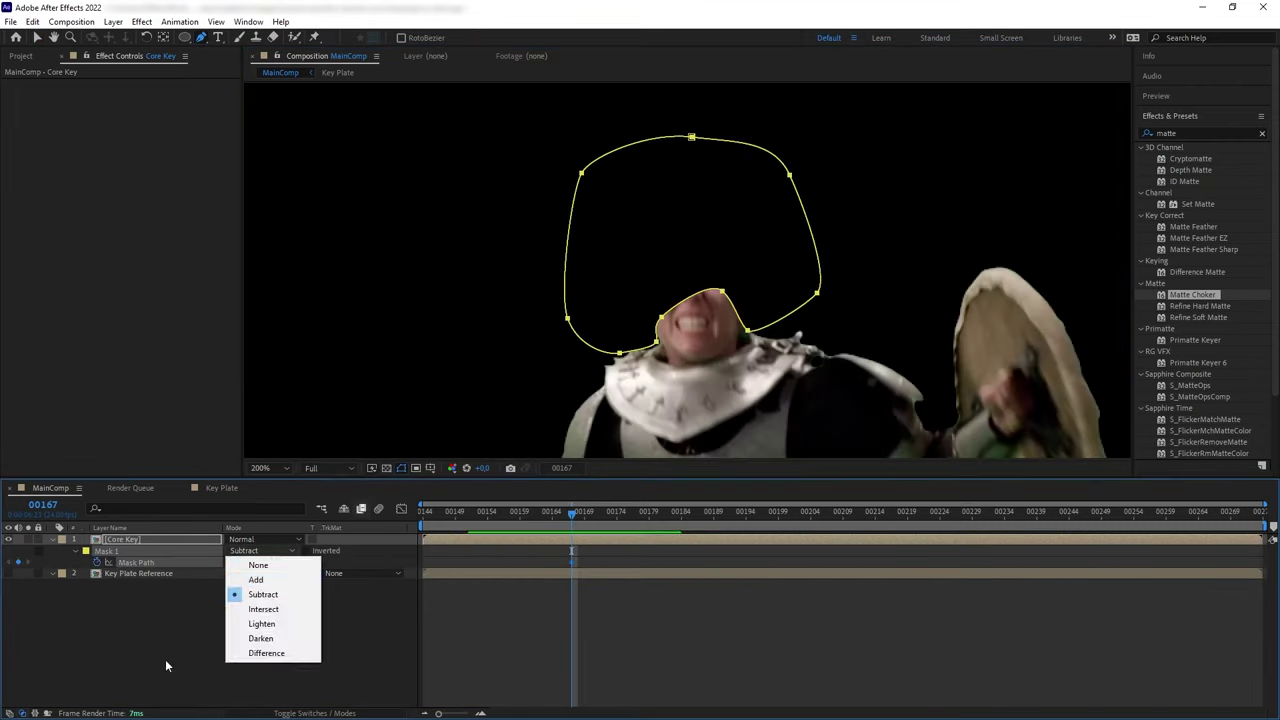
pyautogui.click(165, 660)
# Go back to frame 163 and reposition the hair mask to follow the head
pyautogui.press('pageup')
pyautogui.press('pageup')
pyautogui.press('pageup')
pyautogui.press('pageup')
pyautogui.click(123, 539)
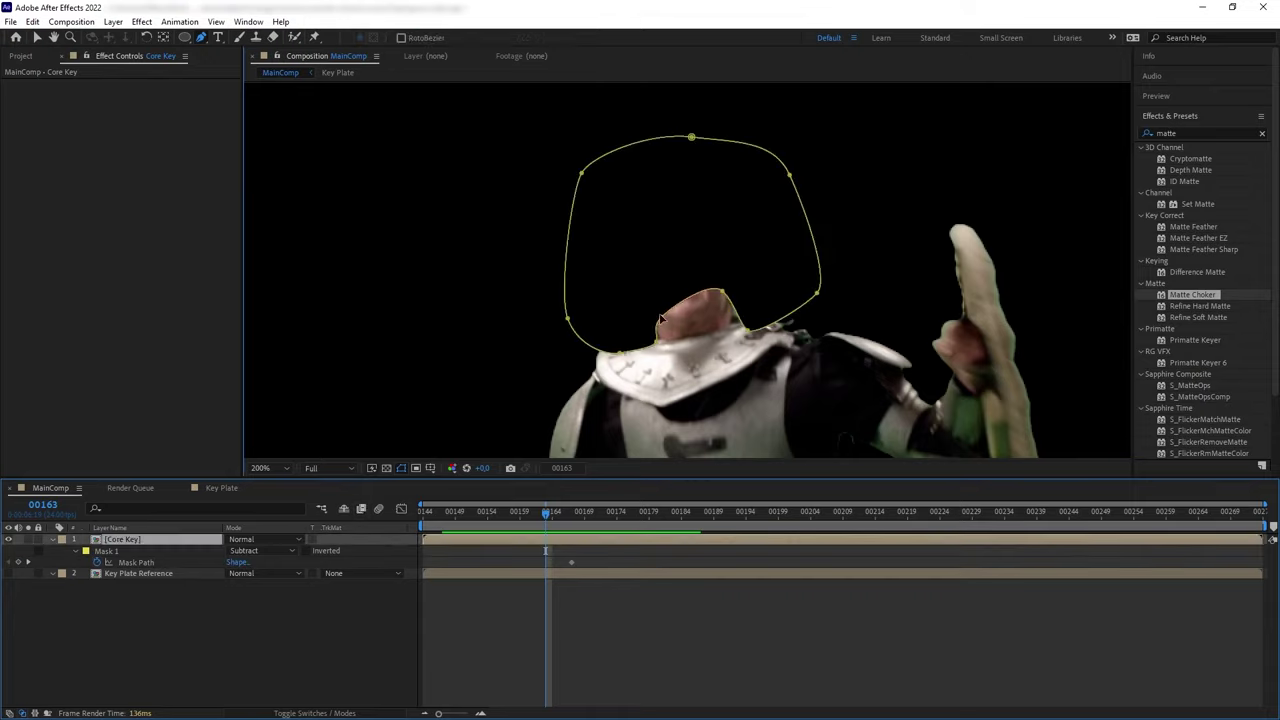
pyautogui.press('v')
pyautogui.doubleClick(658, 332)
pyautogui.moveTo(686, 341); pyautogui.dragTo(686, 331)
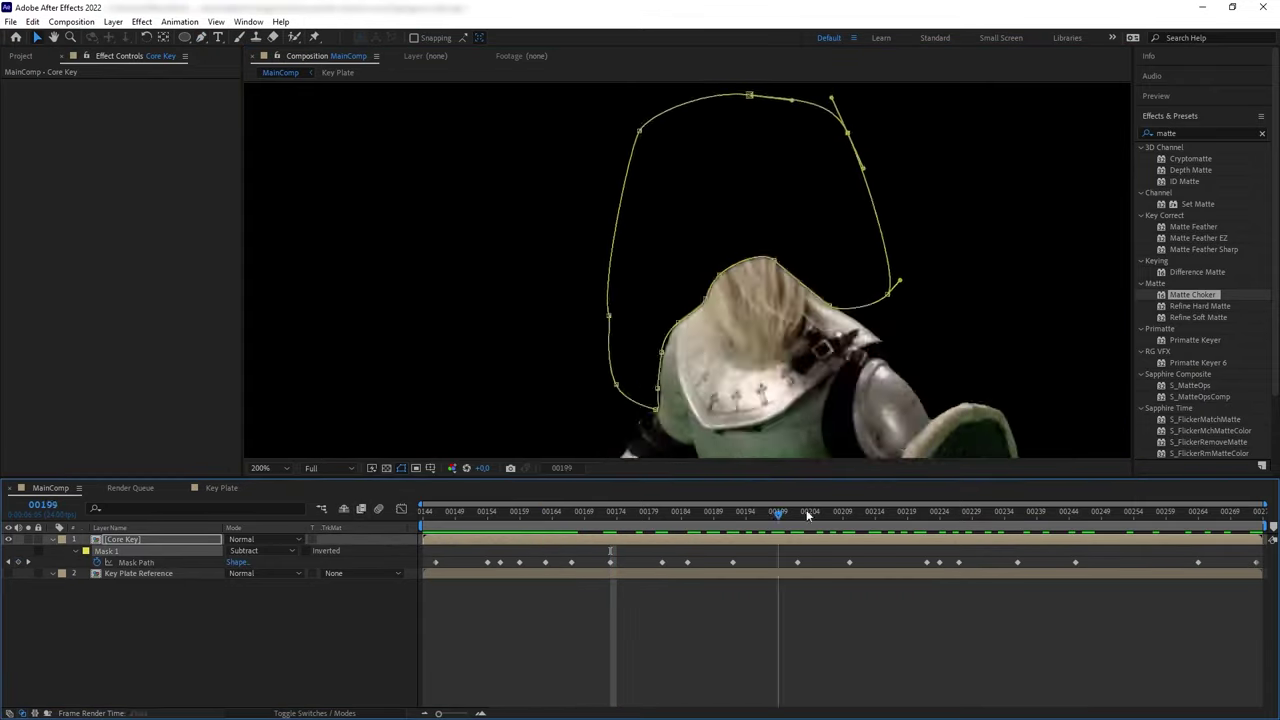
# Draw a second mask on the Core Key layer around the raised shield at frame 150
pyautogui.moveTo(670, 525)
pyautogui.mouseDown()
pyautogui.moveTo(456, 510)
pyautogui.moveTo(668, 512)
pyautogui.mouseUp()
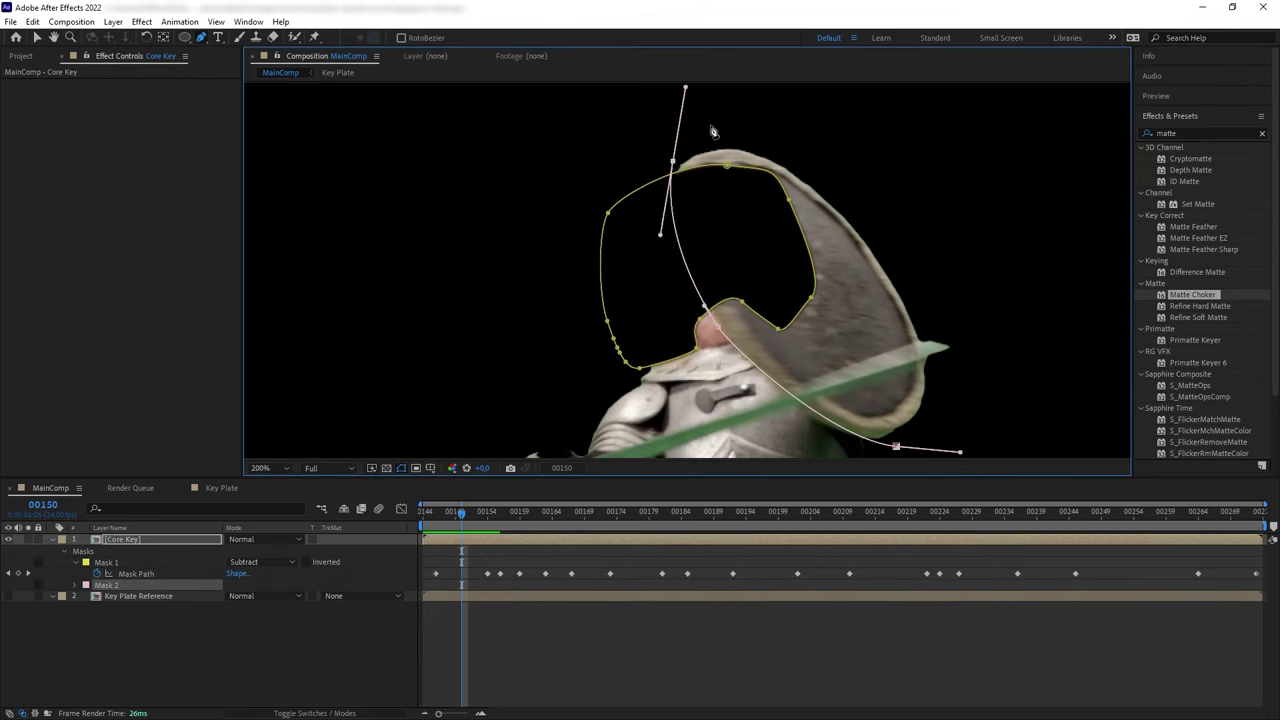
pyautogui.click(866, 331)
pyautogui.click(866, 331)
pyautogui.moveTo(827, 296); pyautogui.dragTo(834, 403)
pyautogui.moveTo(695, 319); pyautogui.dragTo(690, 329)
pyautogui.moveTo(652, 156); pyautogui.dragTo(648, 167)
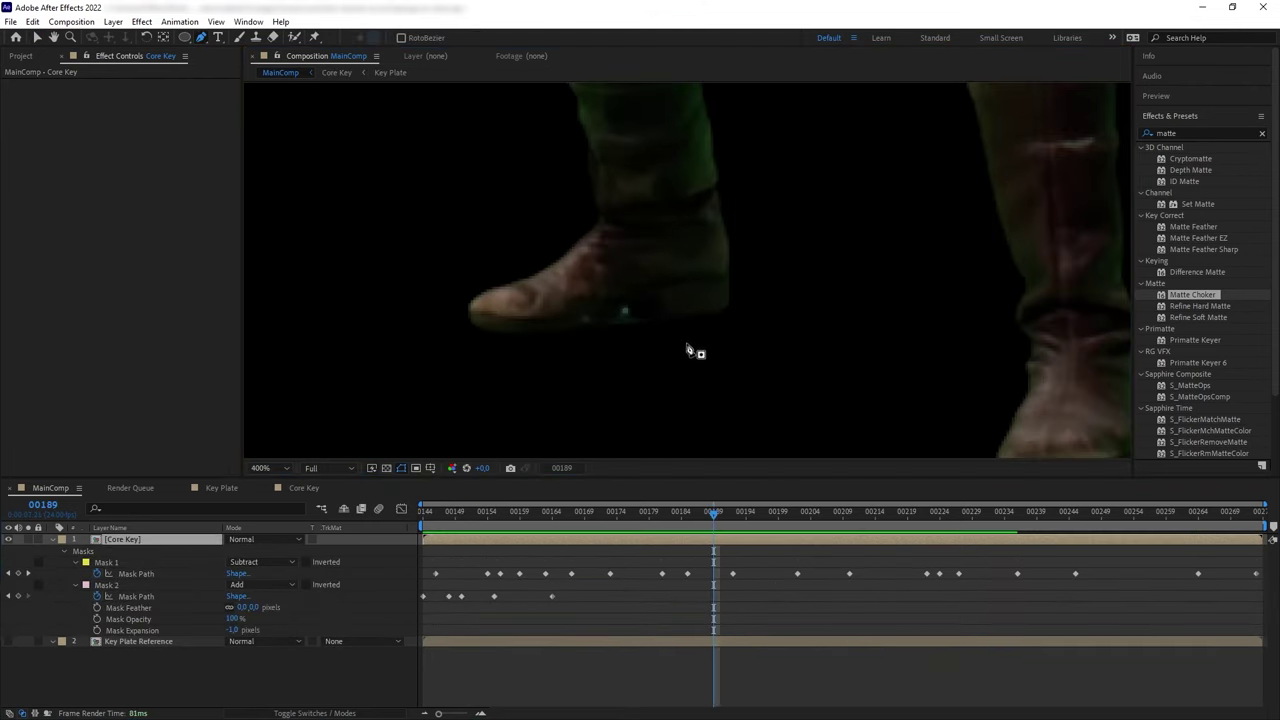
# Draw a small mask over the leftover spot under the boot's arch at frame 189 and set it to Subtract
pyautogui.moveTo(686, 342); pyautogui.dragTo(705, 342)
pyautogui.click(626, 308)
pyautogui.click(577, 356)
pyautogui.click(686, 342)
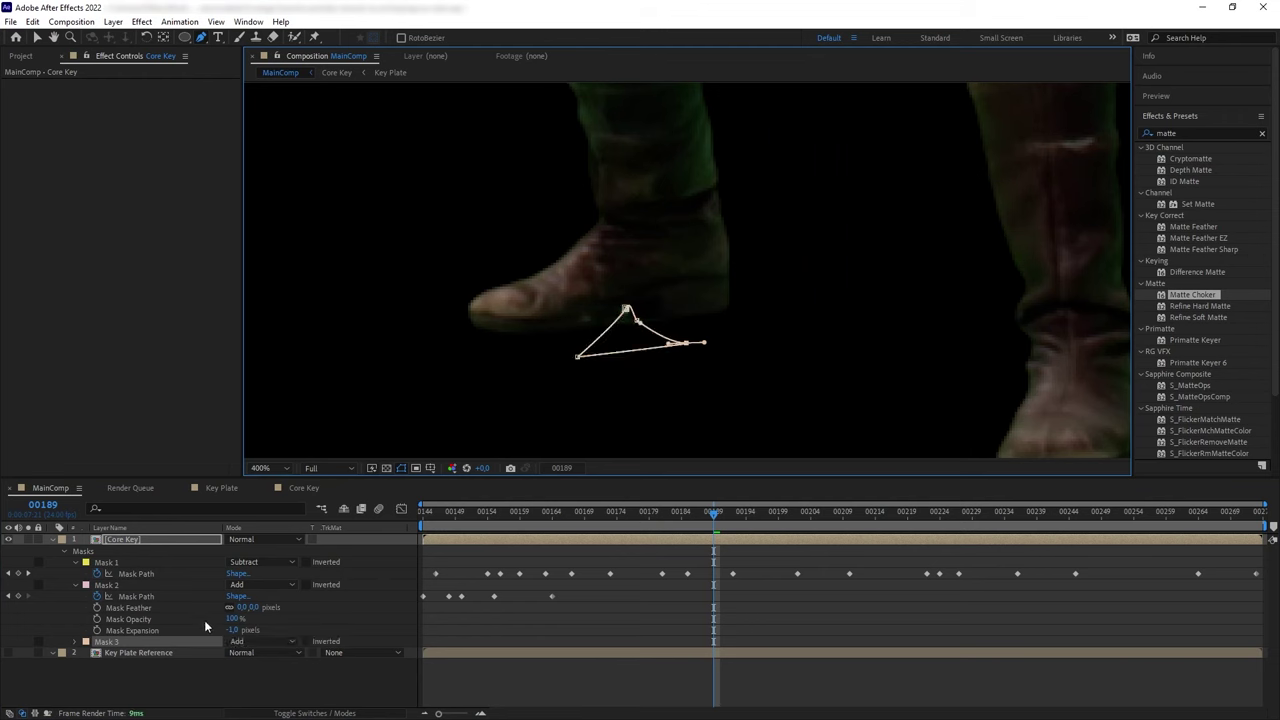
pyautogui.click(255, 641)
pyautogui.click(262, 568)
# Show the transparency grid, reposition the boot-arch mask at frame 159 to follow the foot, and scrub through the shot
pyautogui.click(388, 468)
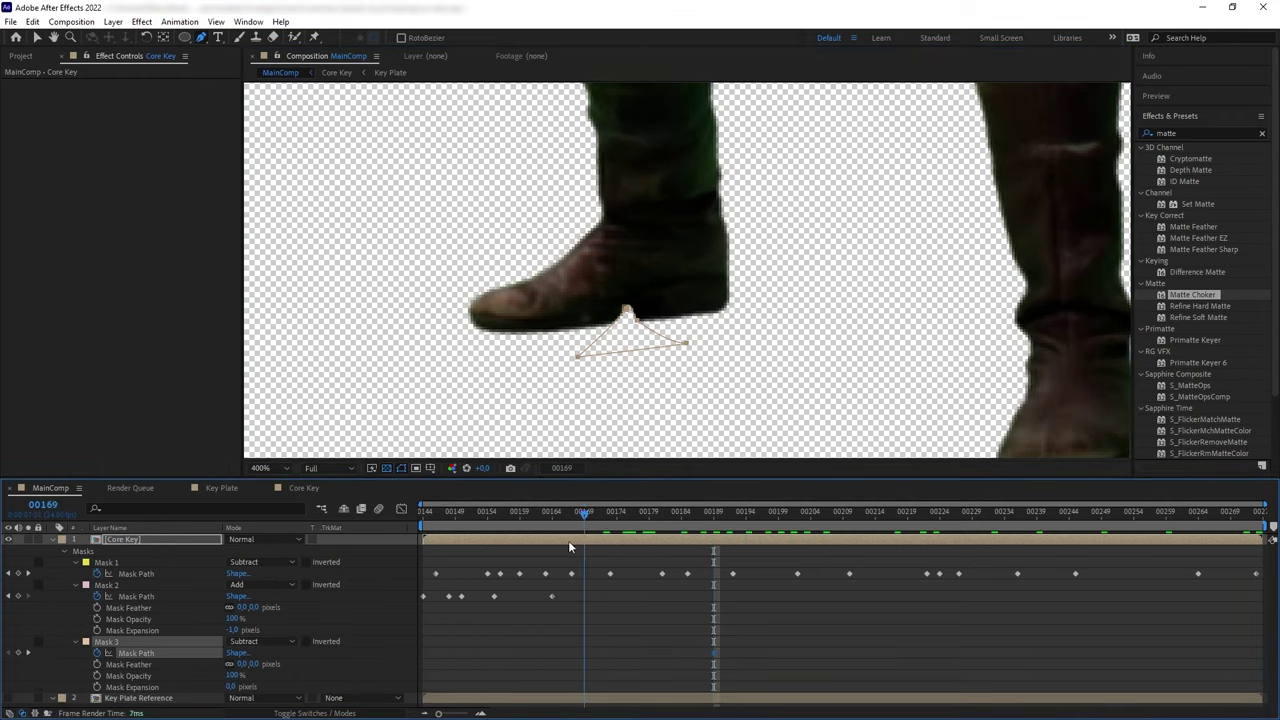
pyautogui.moveTo(569, 541); pyautogui.dragTo(521, 523)
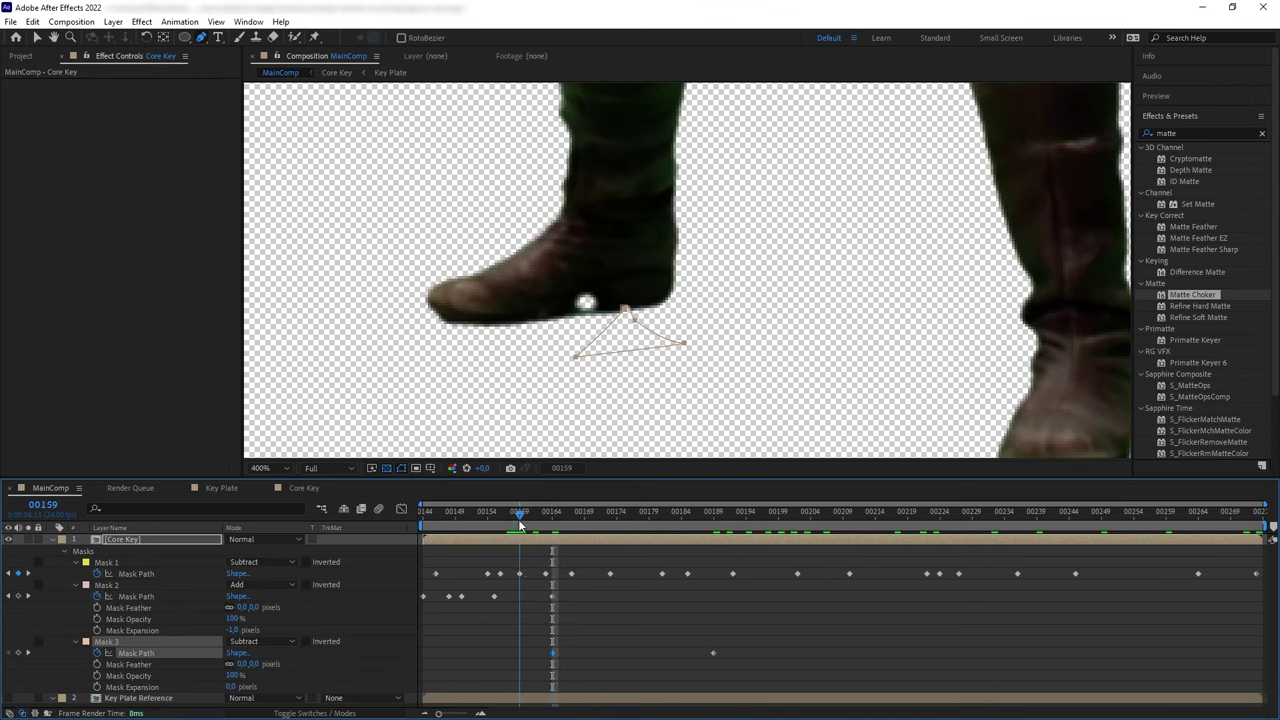
pyautogui.moveTo(638, 322); pyautogui.dragTo(597, 313)
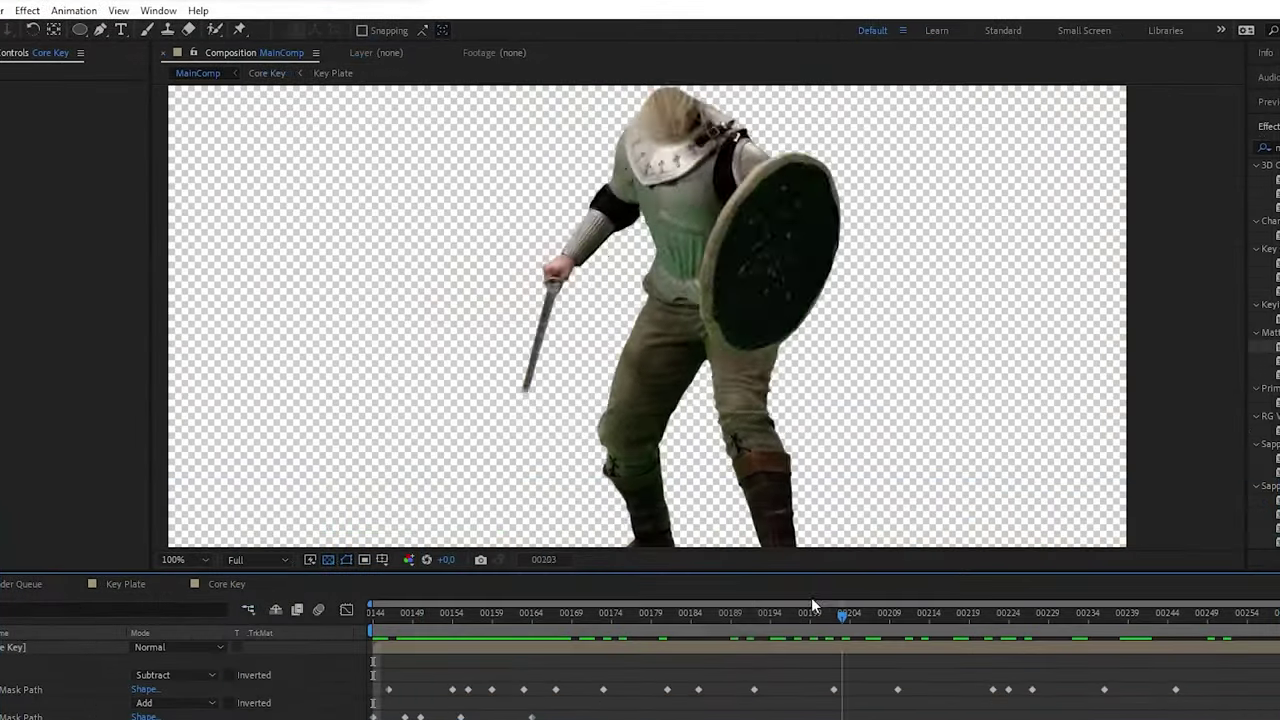
pyautogui.moveTo(800, 510); pyautogui.dragTo(634, 513)
pyautogui.moveTo(632, 615); pyautogui.dragTo(992, 567)
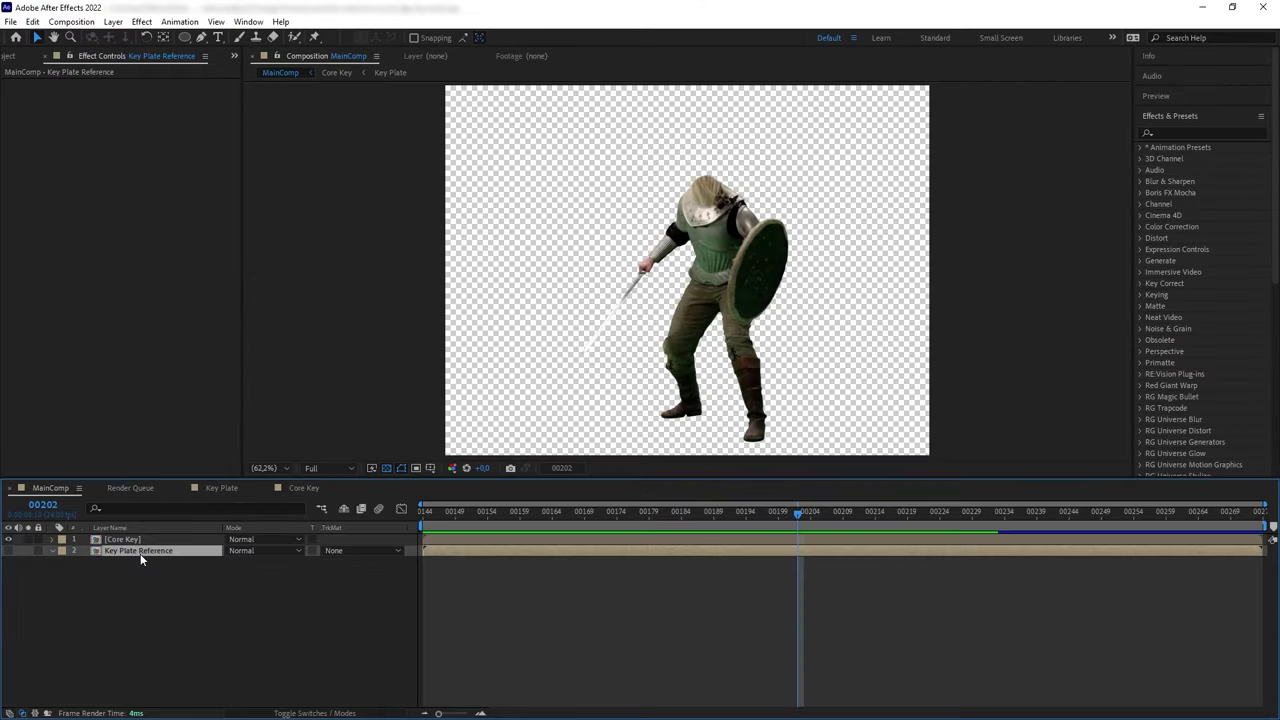
# Duplicate the Key Plate Reference layer, place the copy above Core Key and make it visible
pyautogui.hotkey('ctrl', 'd')
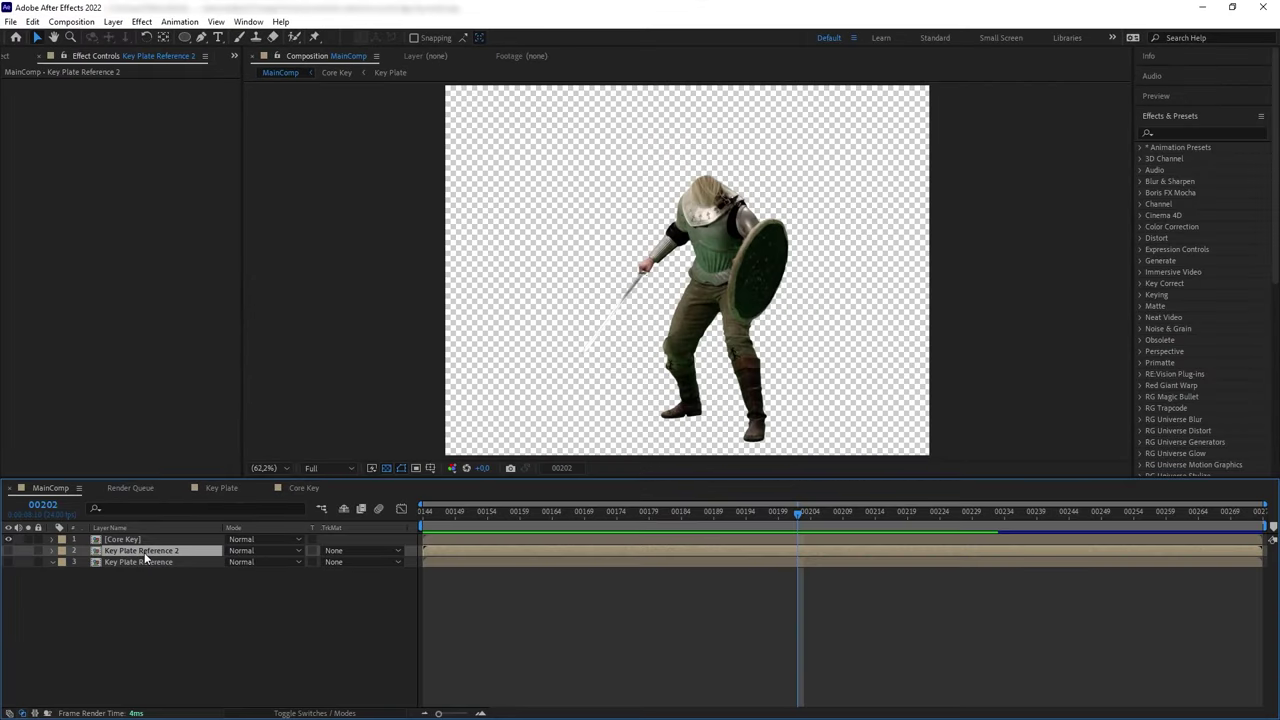
pyautogui.moveTo(145, 552); pyautogui.dragTo(146, 538)
pyautogui.click(9, 540)
# Apply Keylight (1.2) to Key Plate Reference 2, set its view to Intermediate Result and sample the green near the boots as screen colour
pyautogui.keyDown('space'); pyautogui.moveTo(597, 380); pyautogui.dragTo(700, 335); pyautogui.keyUp('space')
pyautogui.moveTo(1190, 192); pyautogui.dragTo(141, 541)
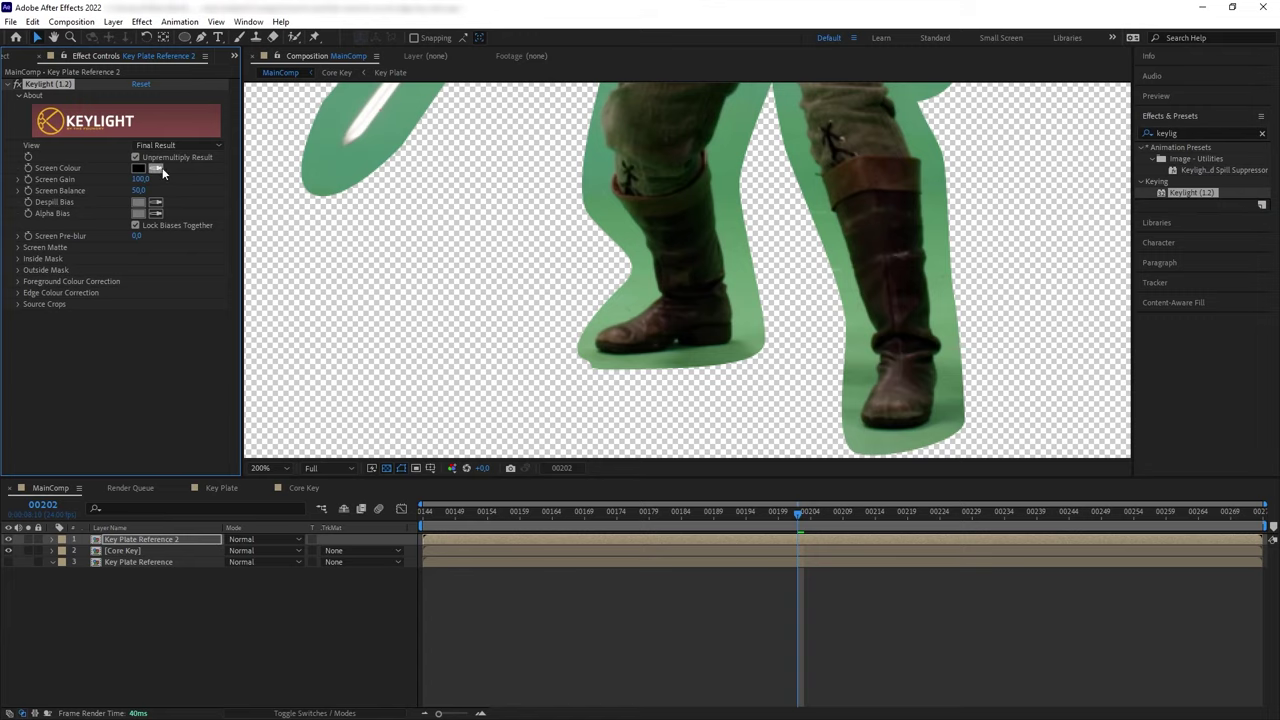
pyautogui.click(176, 145)
pyautogui.click(172, 290)
pyautogui.click(646, 289)
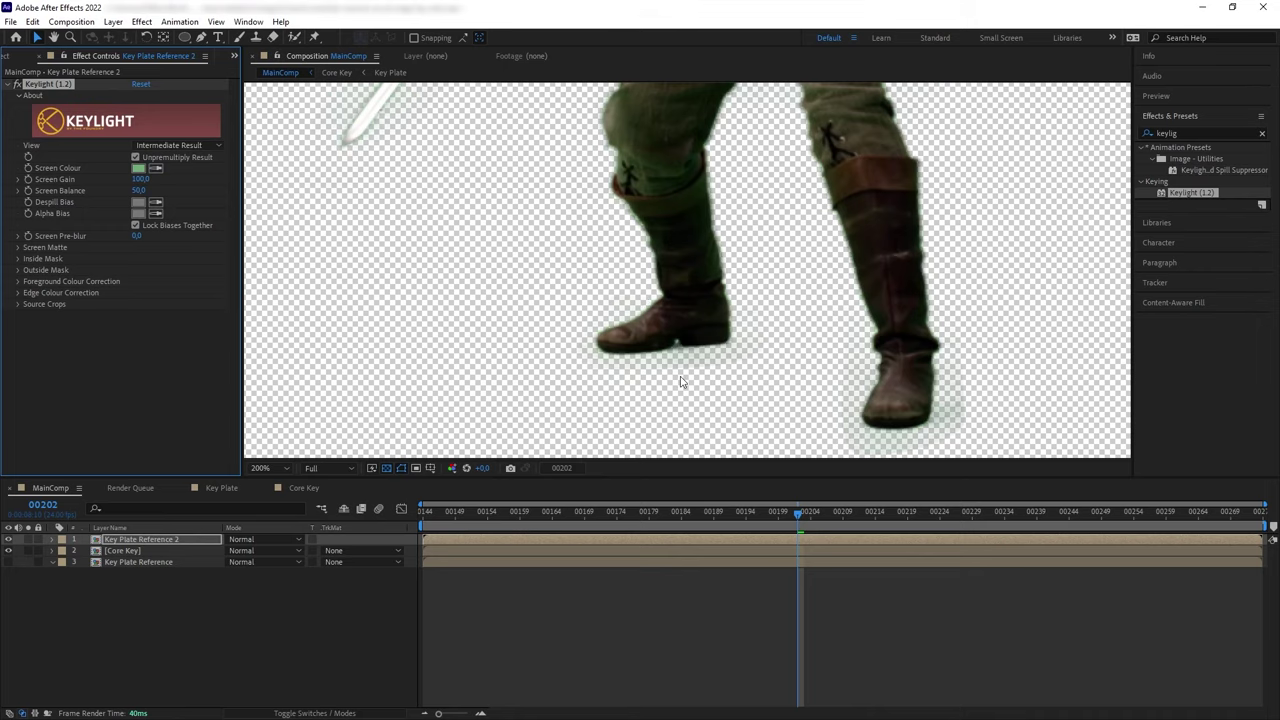
# Display the alpha channel, set Keylight's Clip Black to 18, and return to the RGB display
pyautogui.click(452, 468)
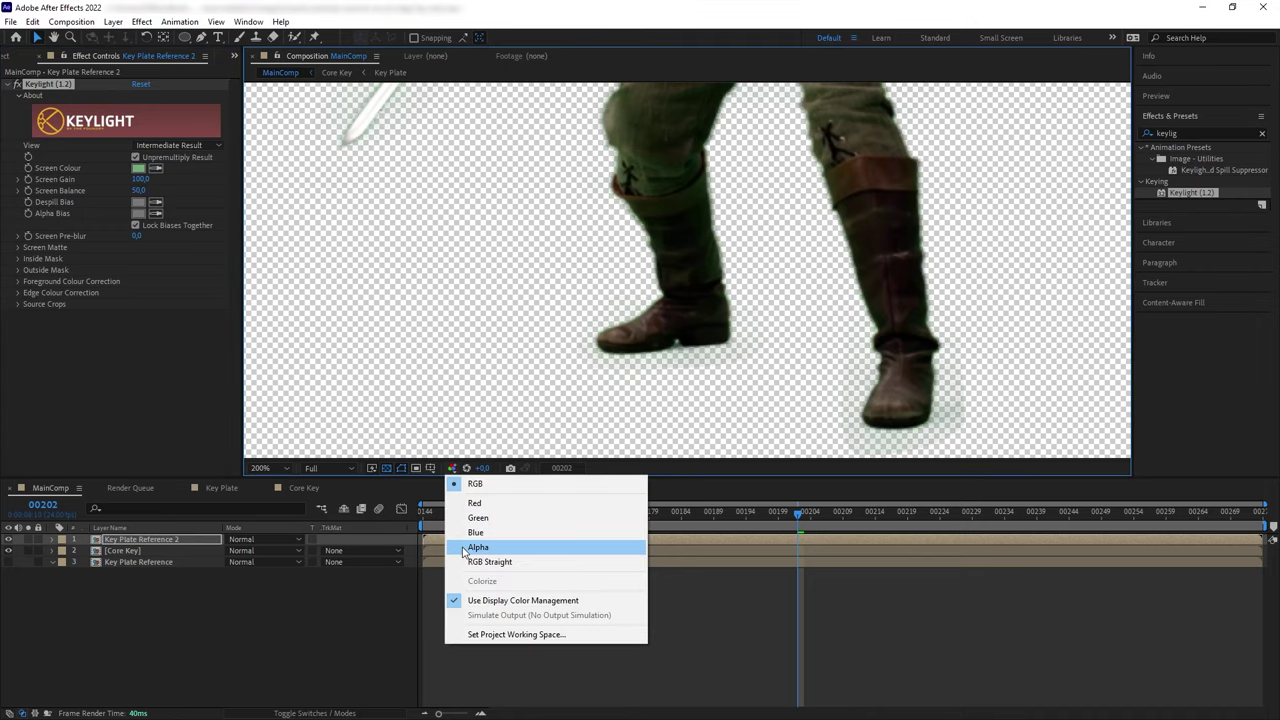
pyautogui.click(462, 546)
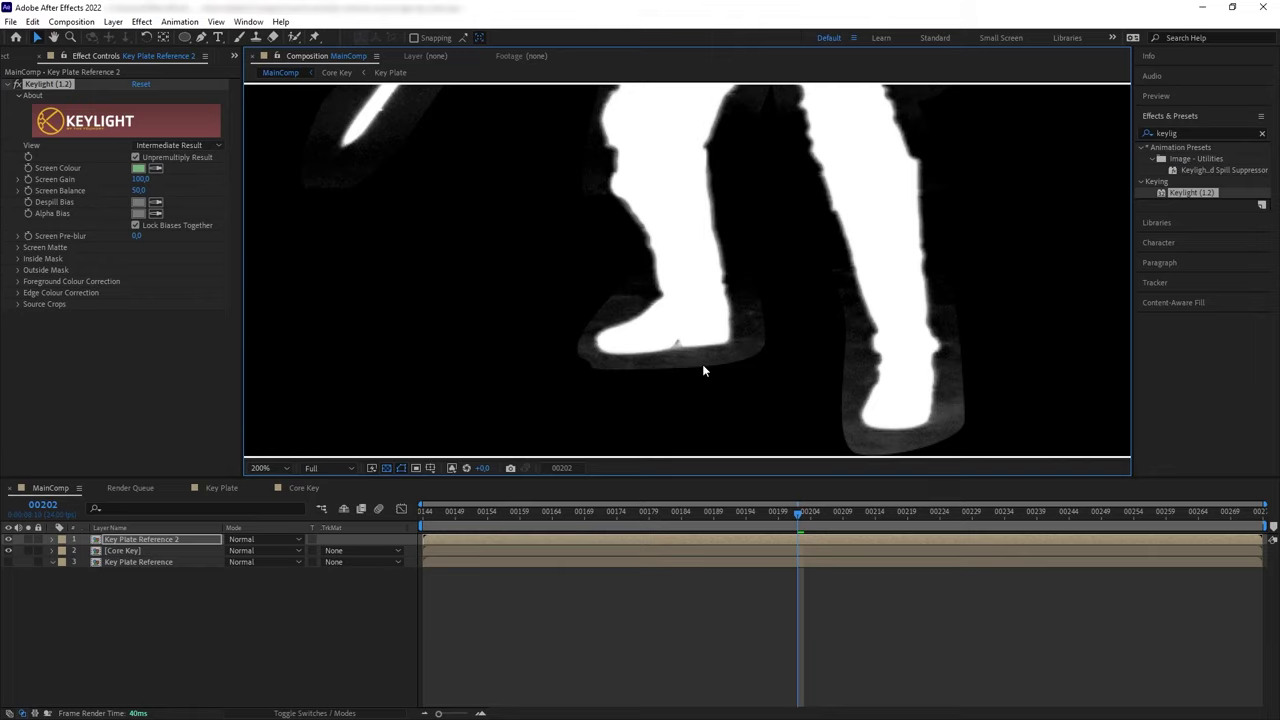
pyautogui.scroll(2, 702, 369)
pyautogui.click(18, 247)
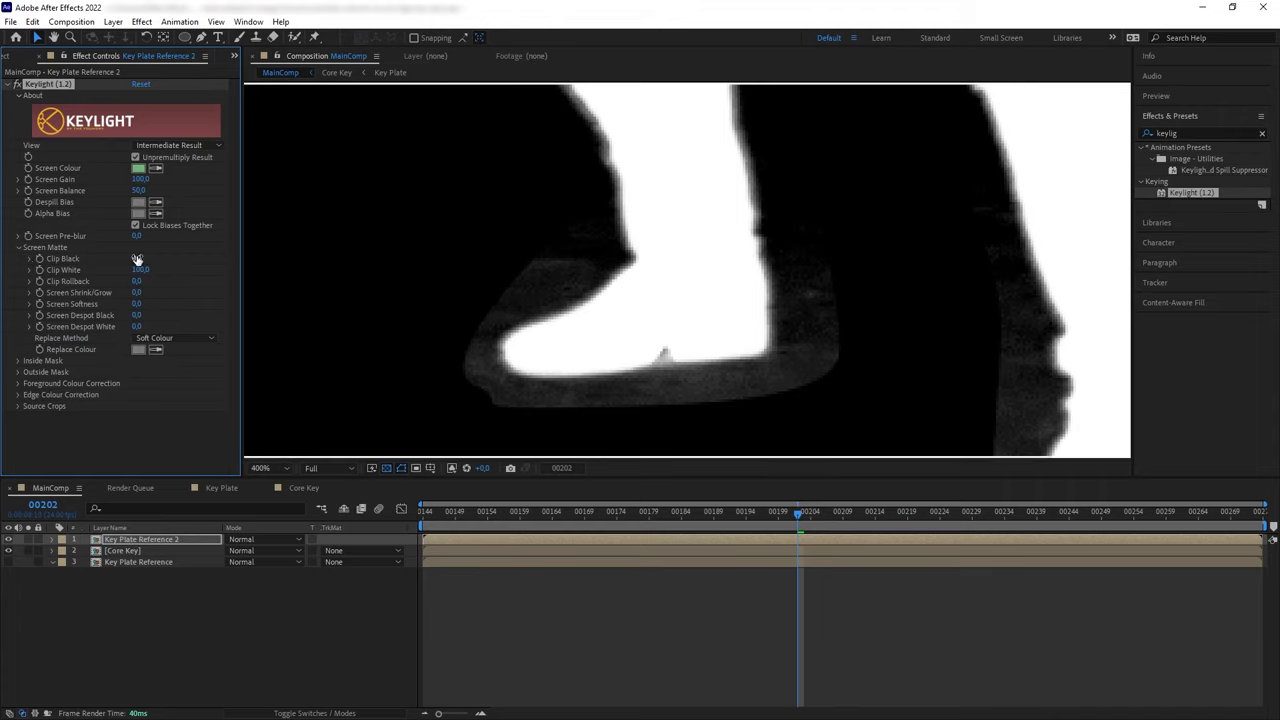
pyautogui.moveTo(137, 258); pyautogui.dragTo(147, 257)
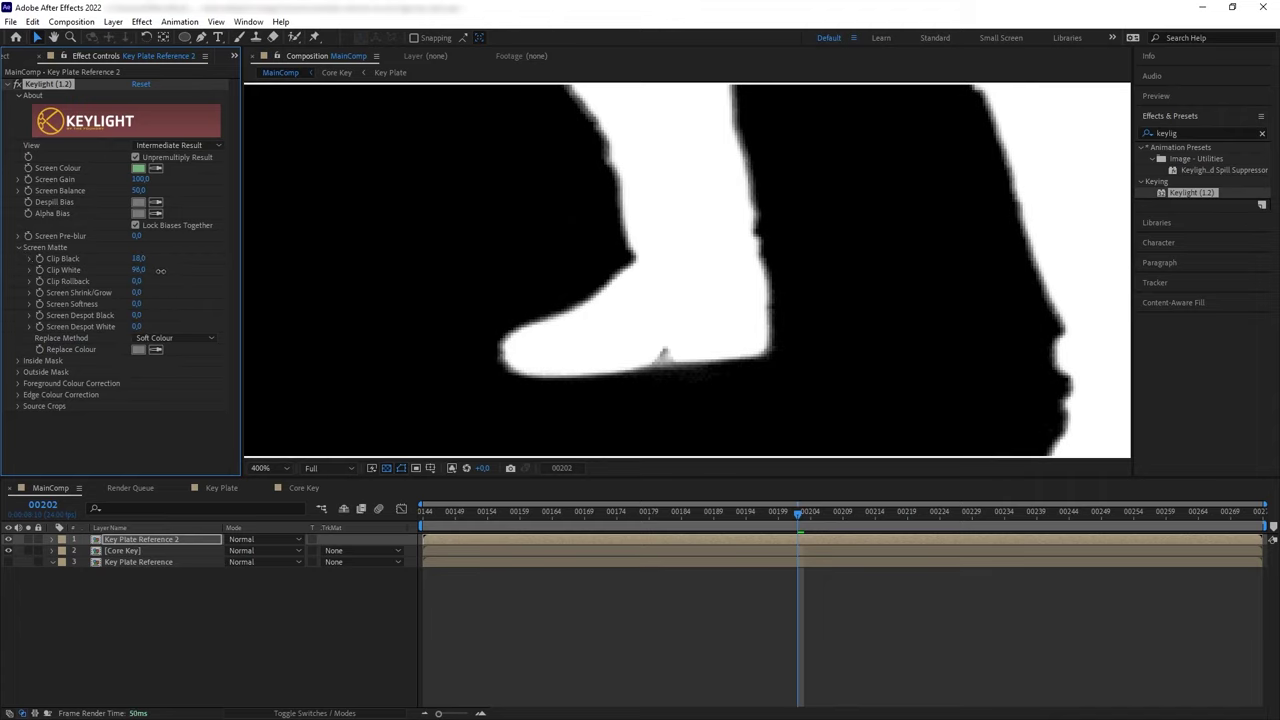
pyautogui.click(451, 468)
pyautogui.click(468, 486)
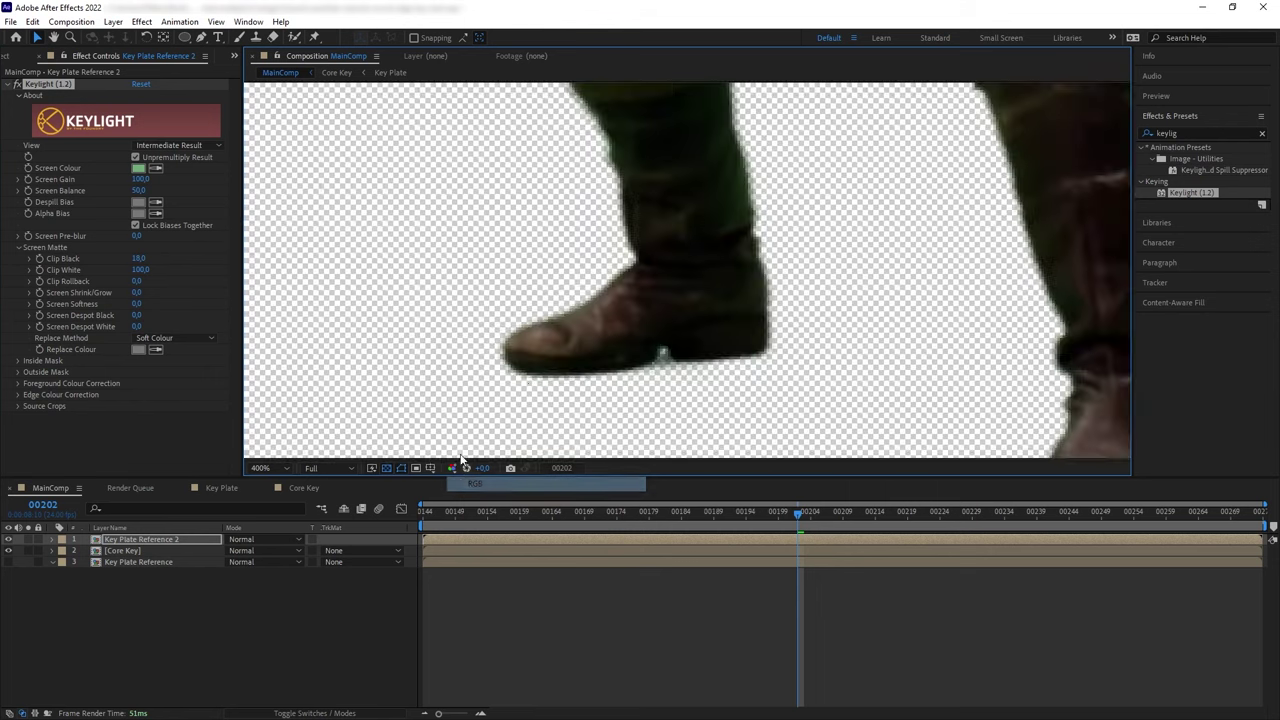
# View the keyed boot against black and set Keylight's Clip Black to 29 and Clip White to 65
pyautogui.click(387, 469)
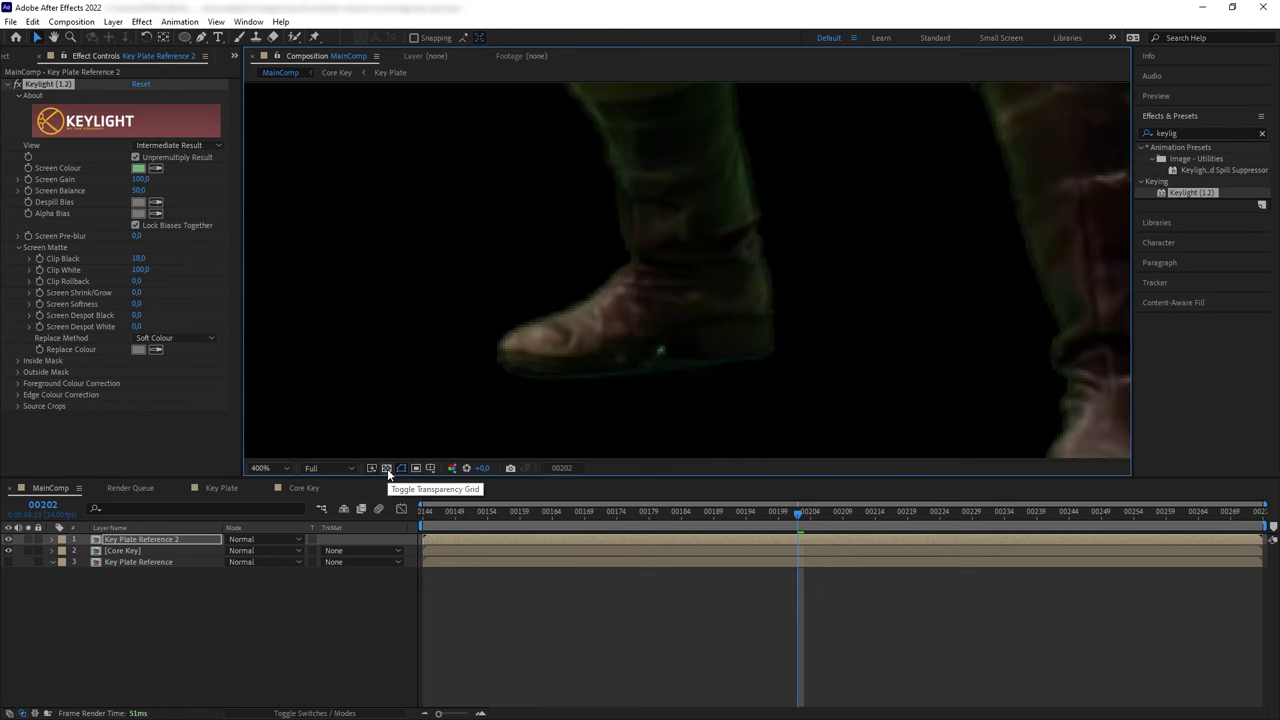
pyautogui.click(387, 469)
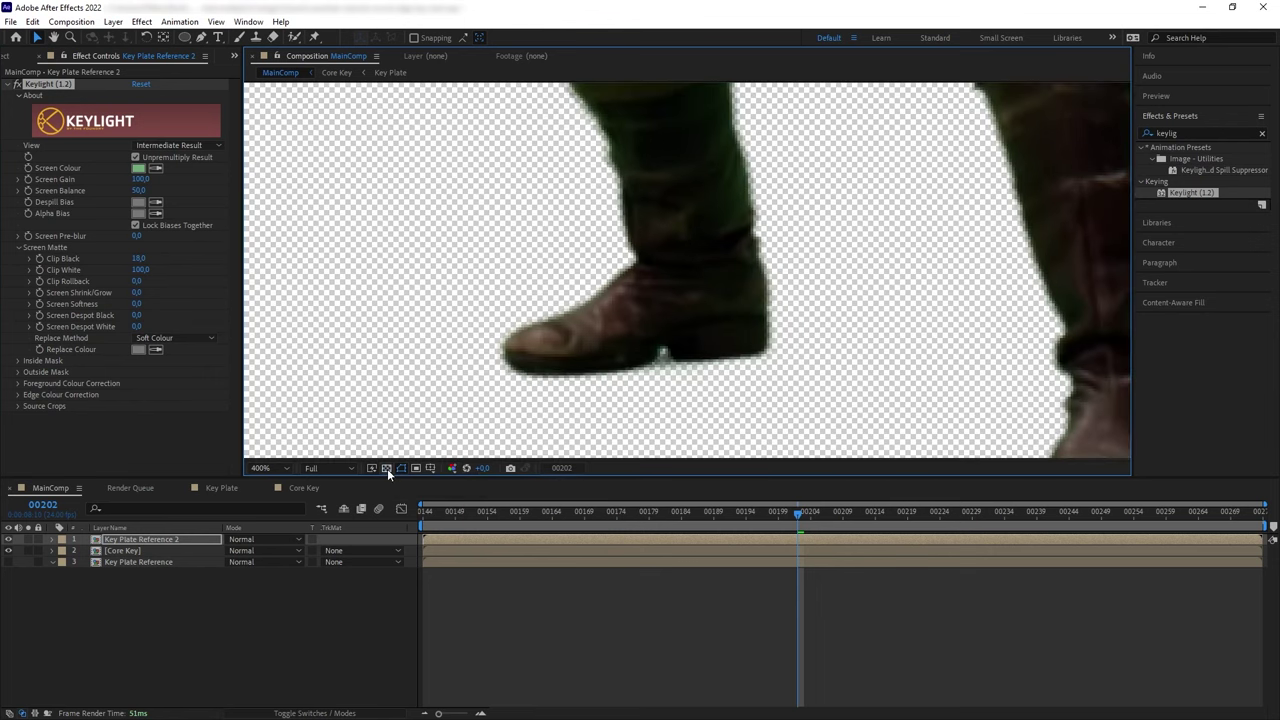
pyautogui.click(387, 468)
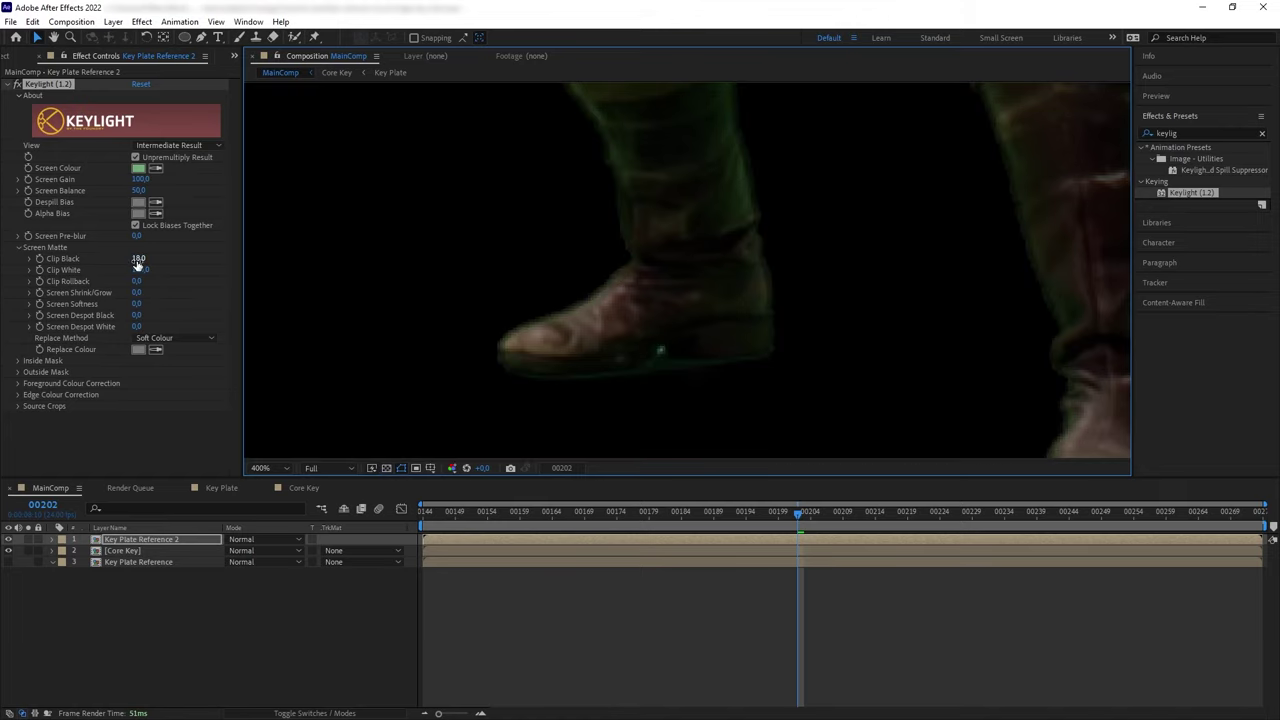
pyautogui.moveTo(138, 260)
pyautogui.mouseDown()
pyautogui.moveTo(155, 261)
pyautogui.moveTo(135, 260)
pyautogui.mouseUp()
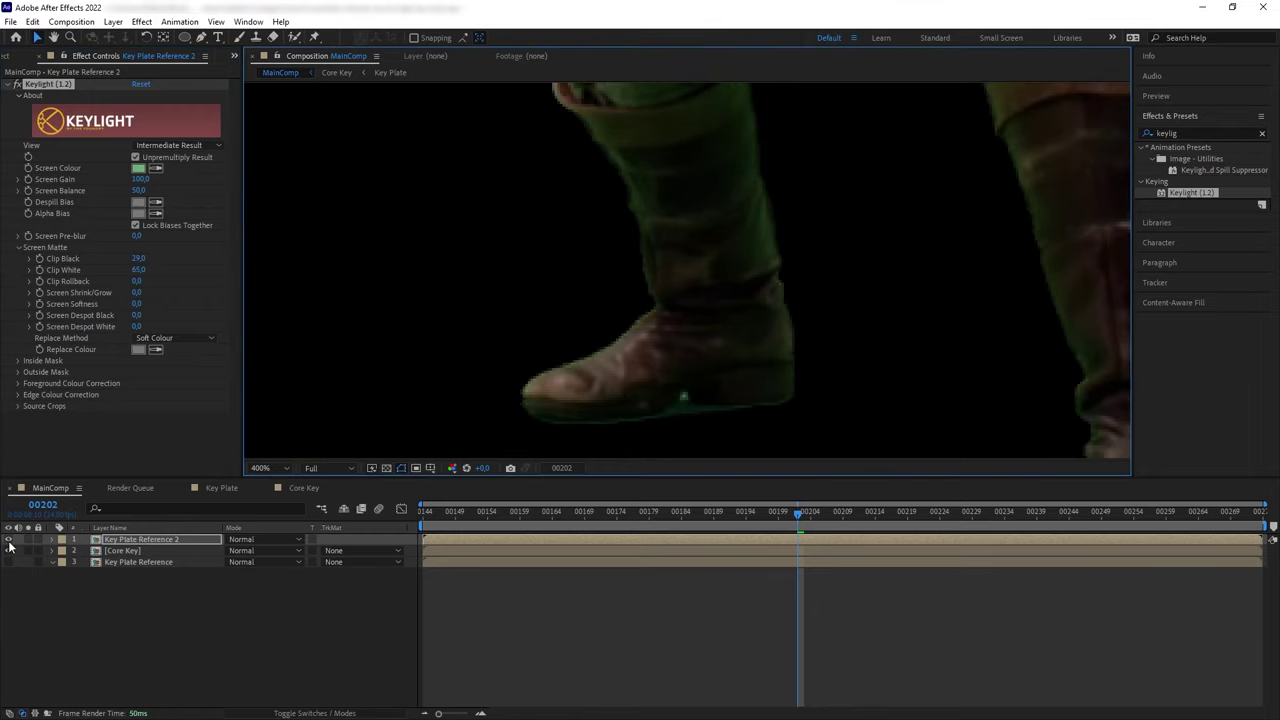
# Compare the boot edge with Key Plate Reference 2 hidden and shown, and against the original green-screen plate
pyautogui.click(9, 541)
pyautogui.click(9, 541)
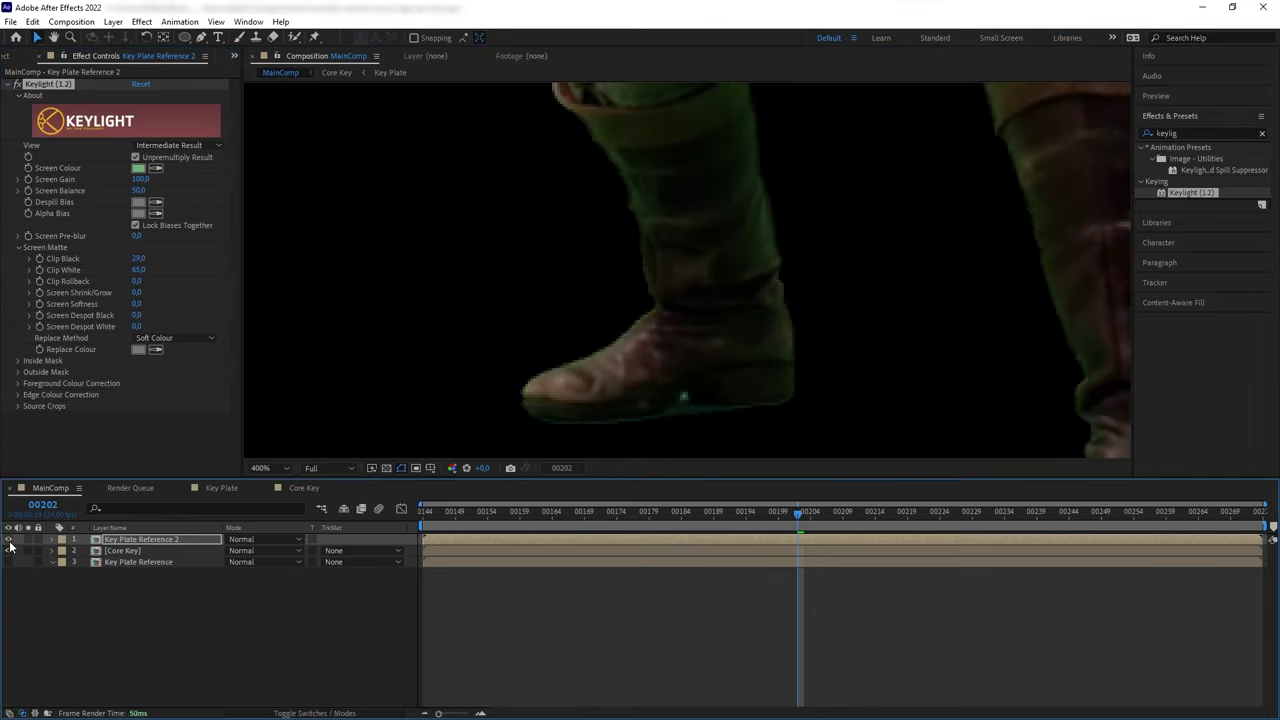
pyautogui.click(9, 541)
pyautogui.click(9, 541)
pyautogui.click(385, 468)
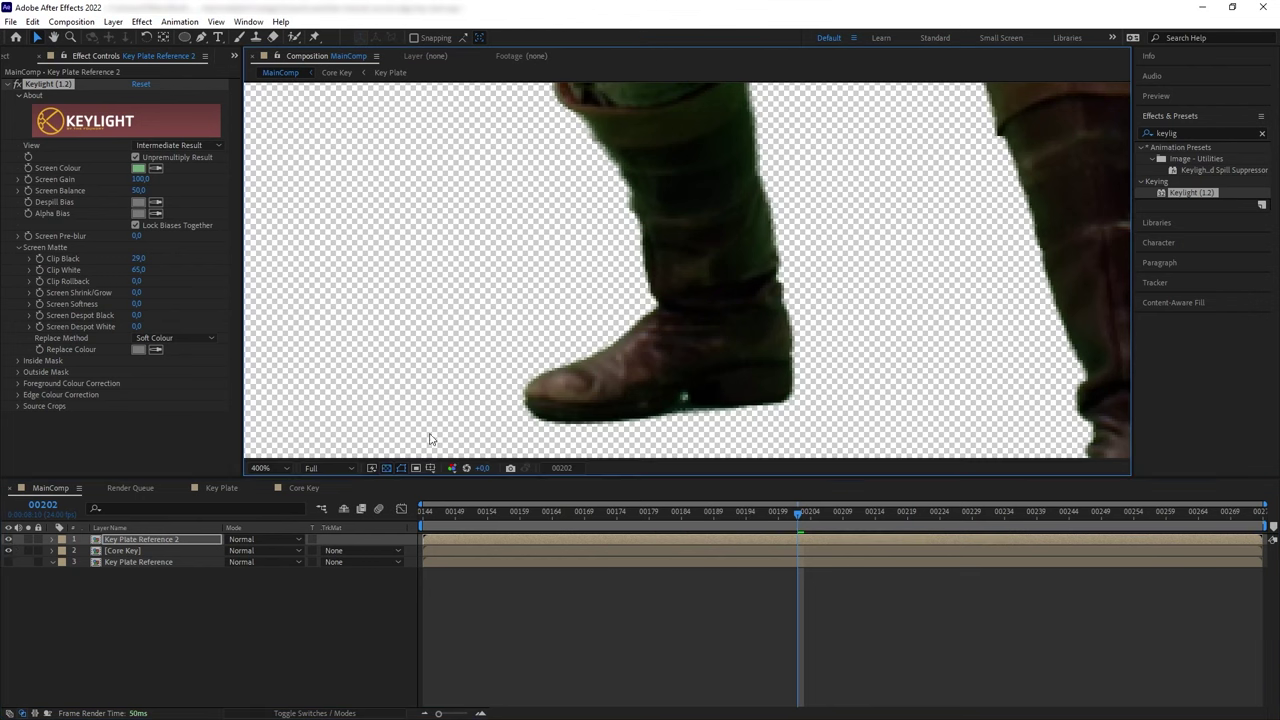
pyautogui.click(133, 561)
pyautogui.click(8, 562)
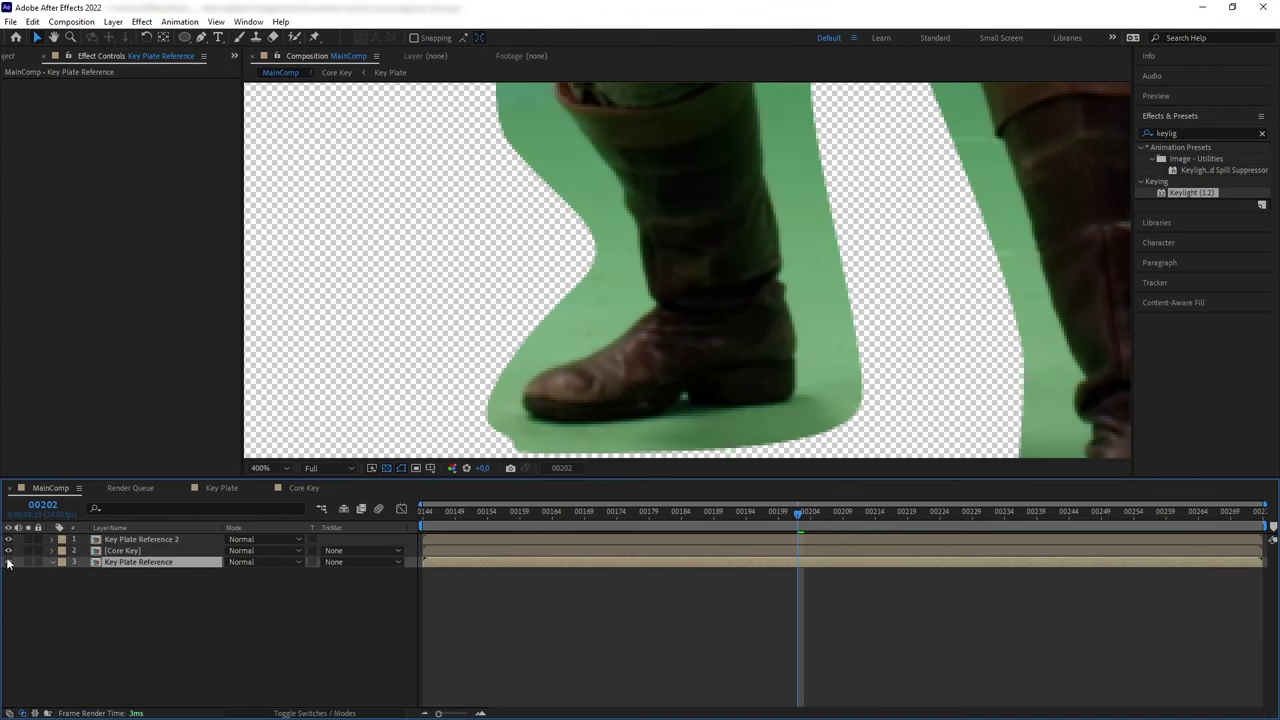
pyautogui.scroll(2, 788, 372)
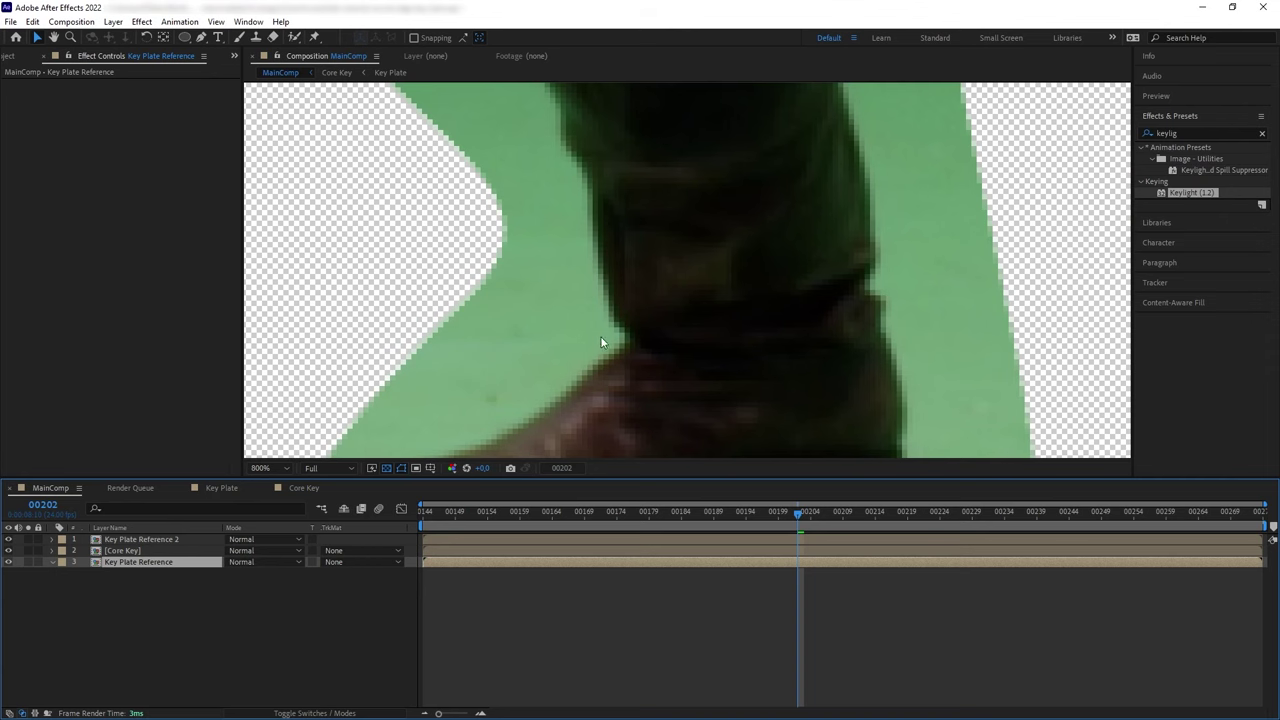
pyautogui.scroll(-2, 601, 343)
pyautogui.click(8, 563)
# Lower Clip Black on Key Plate Reference 2 to 20 against black and compare the boot's edge with the reference layer toggled
pyautogui.click(130, 543)
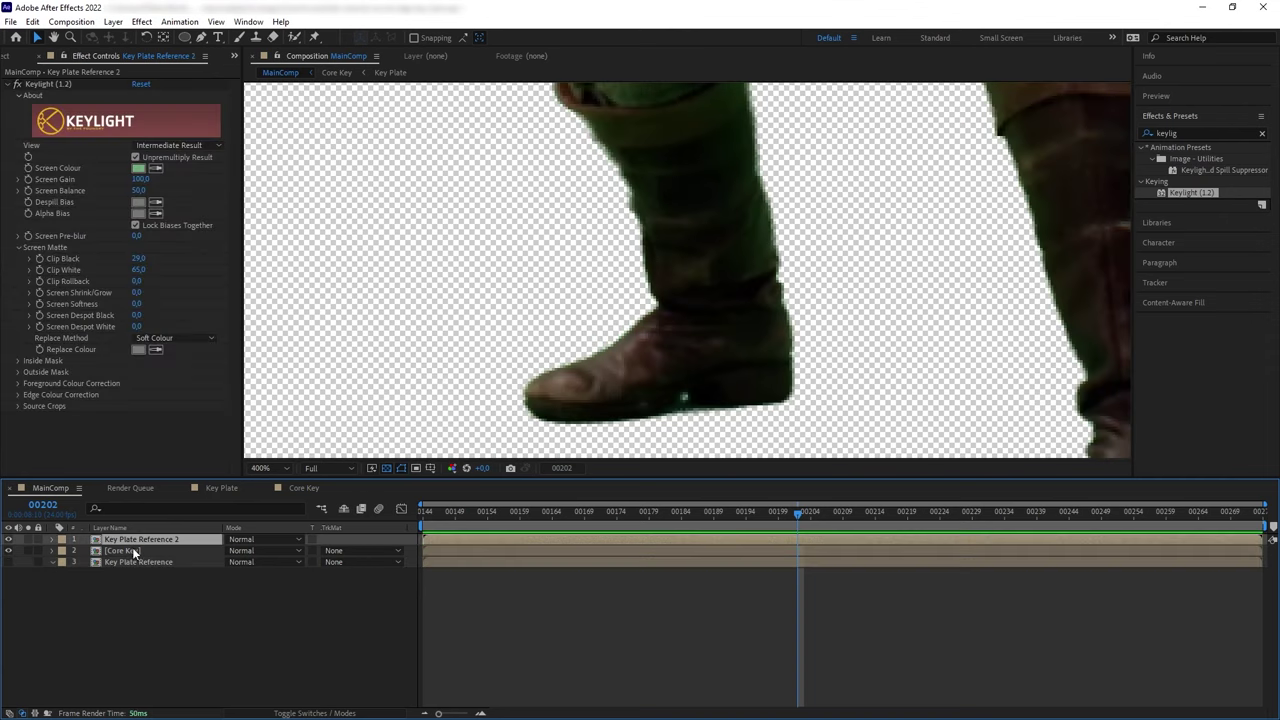
pyautogui.click(386, 468)
pyautogui.scroll(1, 675, 352)
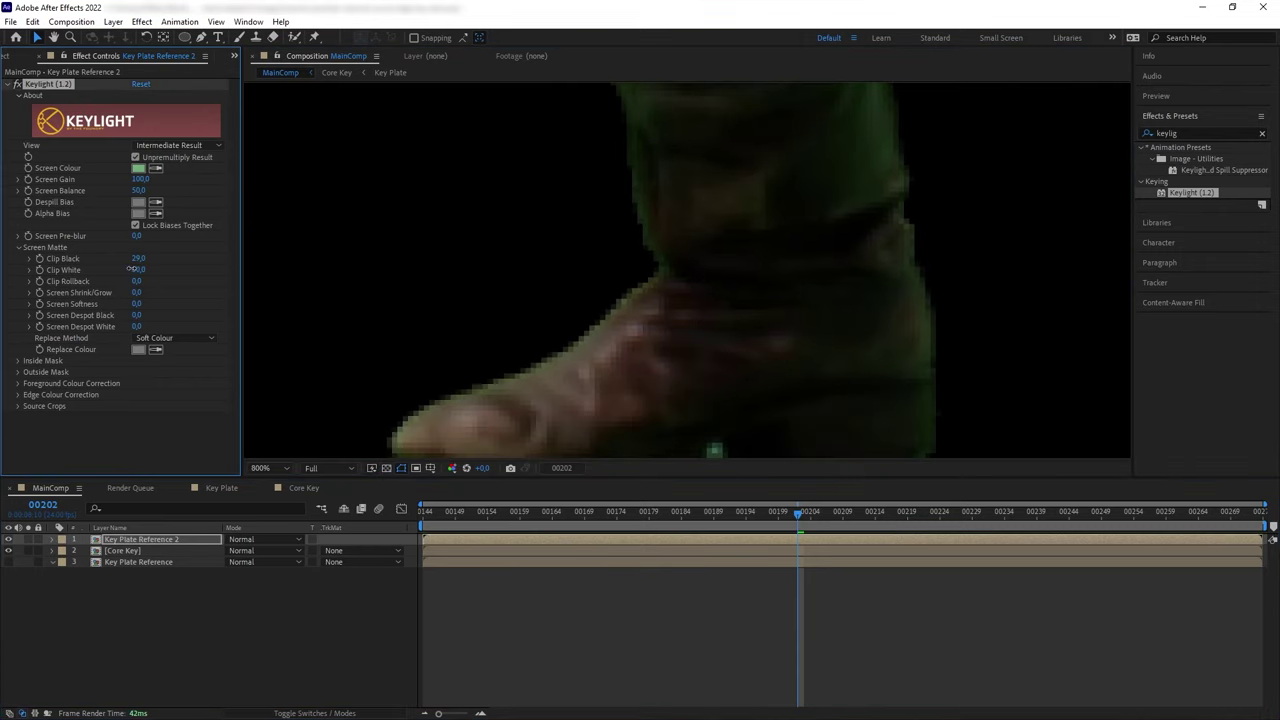
pyautogui.moveTo(137, 270); pyautogui.dragTo(117, 269)
pyautogui.hotkey('ctrl', 'z')
pyautogui.hotkey('ctrl', 'z')
pyautogui.click(8, 563)
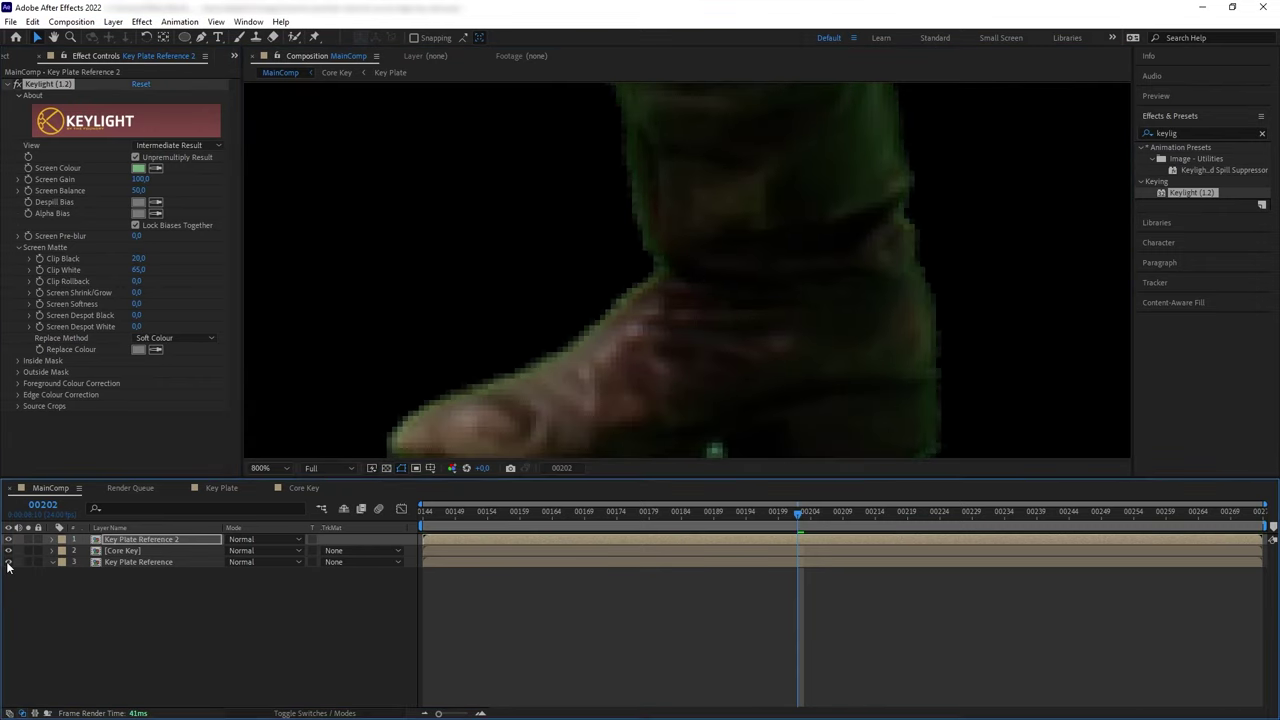
pyautogui.click(8, 563)
pyautogui.click(8, 563)
pyautogui.click(8, 562)
pyautogui.scroll(-1, 645, 370)
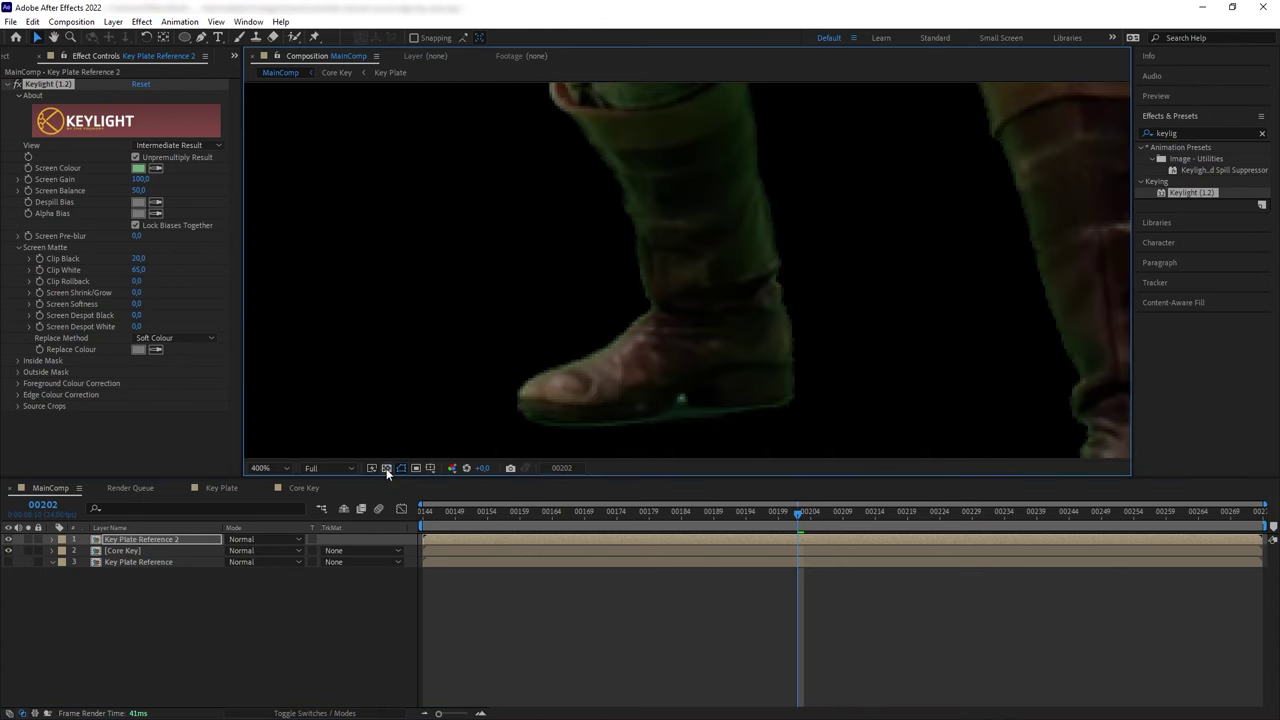
# Restore the transparency grid and draw a closed, curved mask around the raised boot on Key Plate Reference 2 at frame 202
pyautogui.click(386, 468)
pyautogui.press('g')
pyautogui.moveTo(825, 191); pyautogui.dragTo(760, 210)
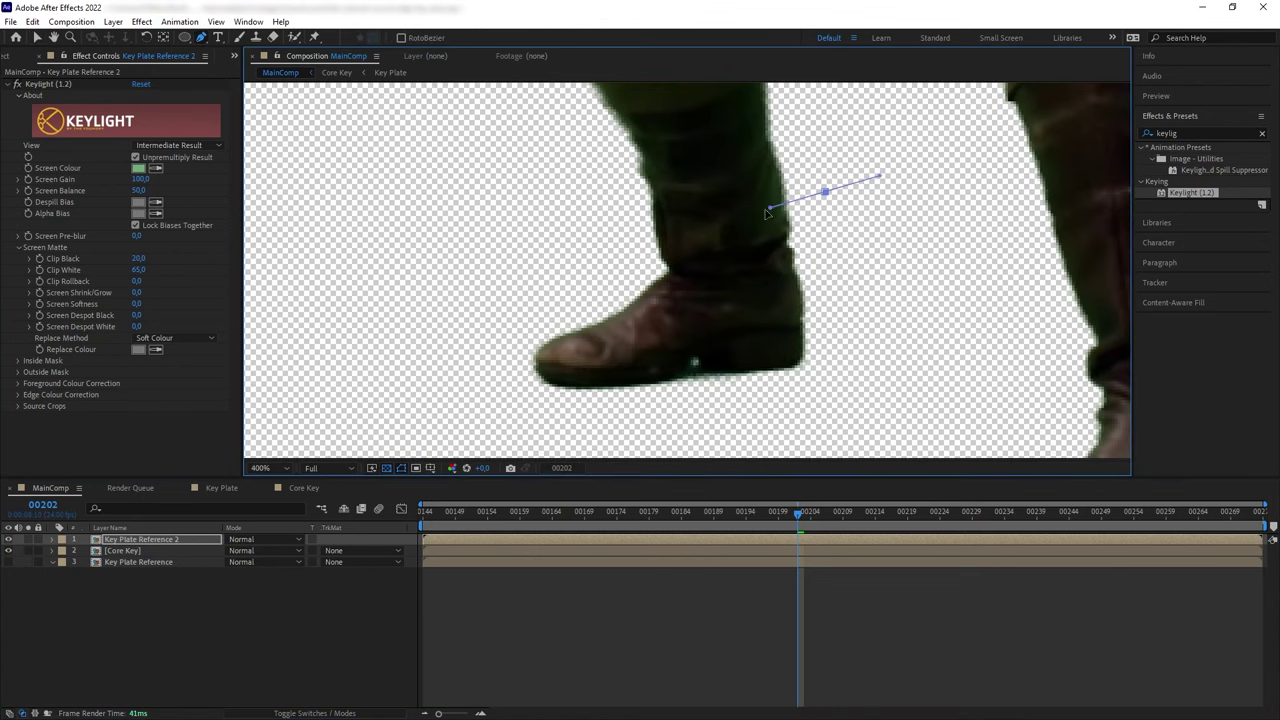
pyautogui.moveTo(687, 232); pyautogui.dragTo(648, 242)
pyautogui.moveTo(555, 268); pyautogui.dragTo(526, 280)
pyautogui.moveTo(446, 363); pyautogui.dragTo(449, 402)
pyautogui.moveTo(497, 435); pyautogui.dragTo(574, 444)
pyautogui.moveTo(778, 402); pyautogui.dragTo(830, 395)
pyautogui.moveTo(873, 361); pyautogui.dragTo(873, 335)
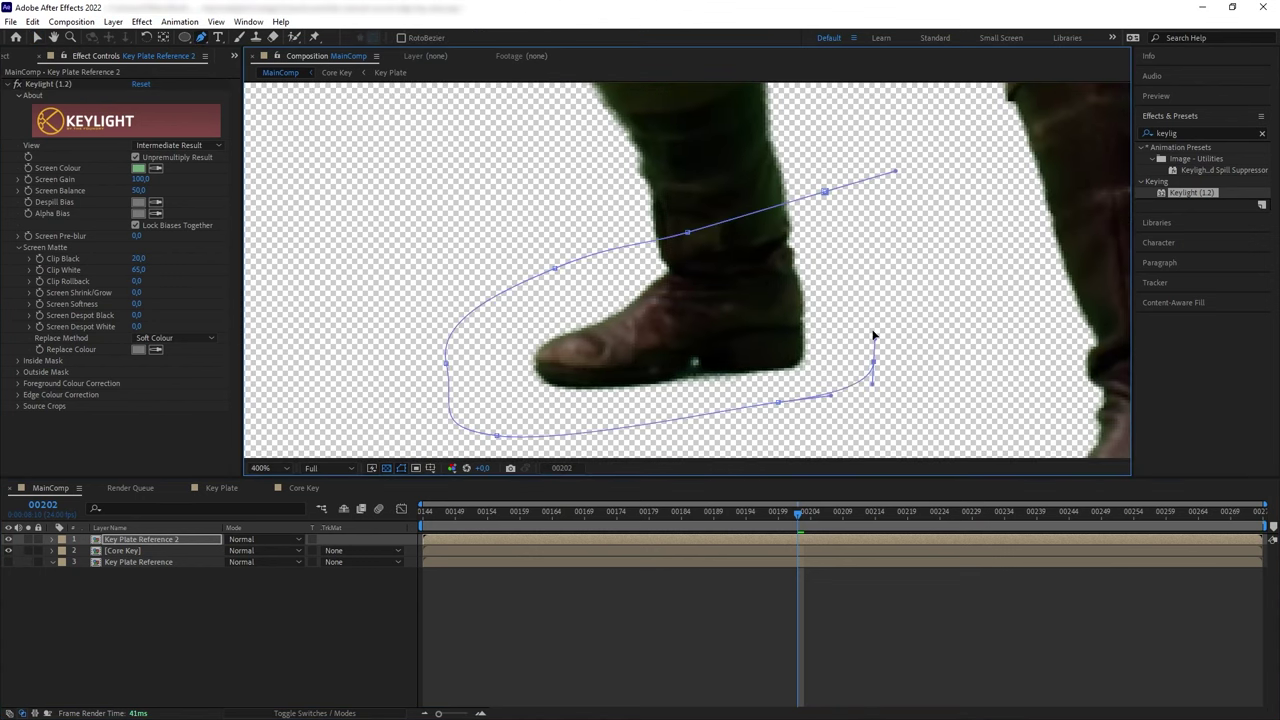
pyautogui.click(824, 190)
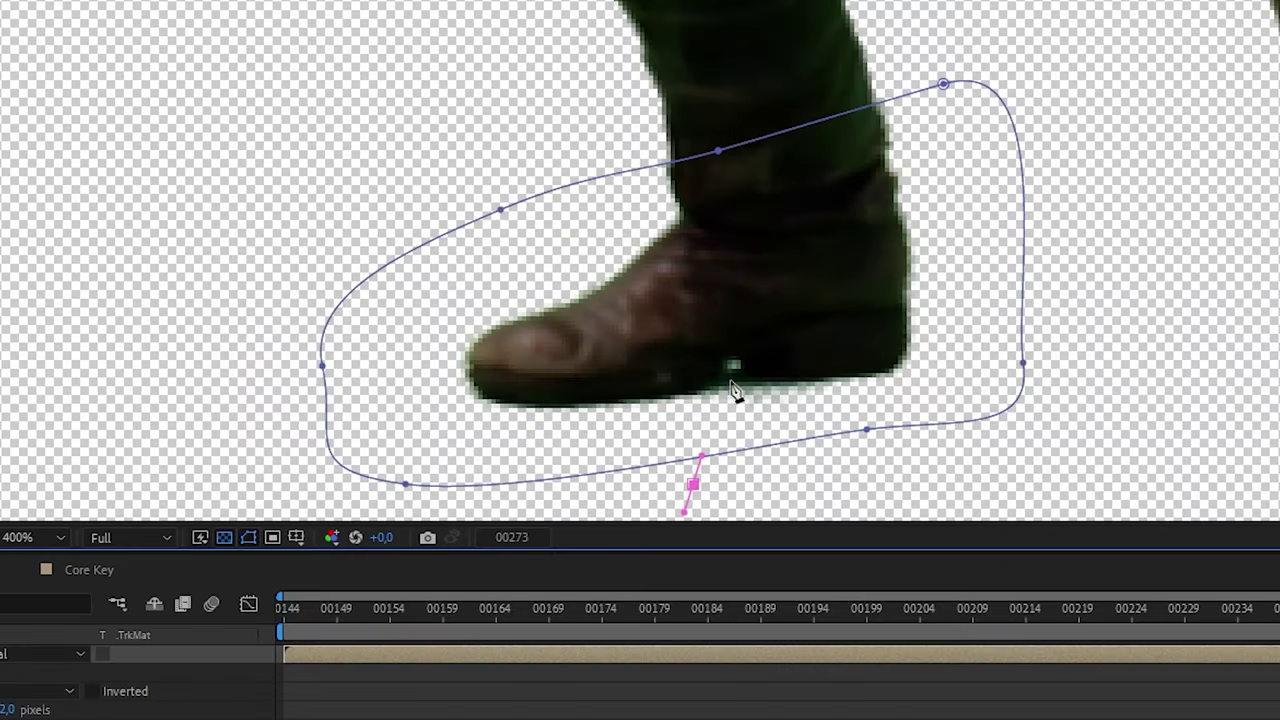
# Draw a small triangular mask over the leftover spot under the boot's arch at frame 273 and set it to Subtract
pyautogui.click(731, 366)
pyautogui.click(768, 488)
pyautogui.click(692, 485)
pyautogui.click(258, 584)
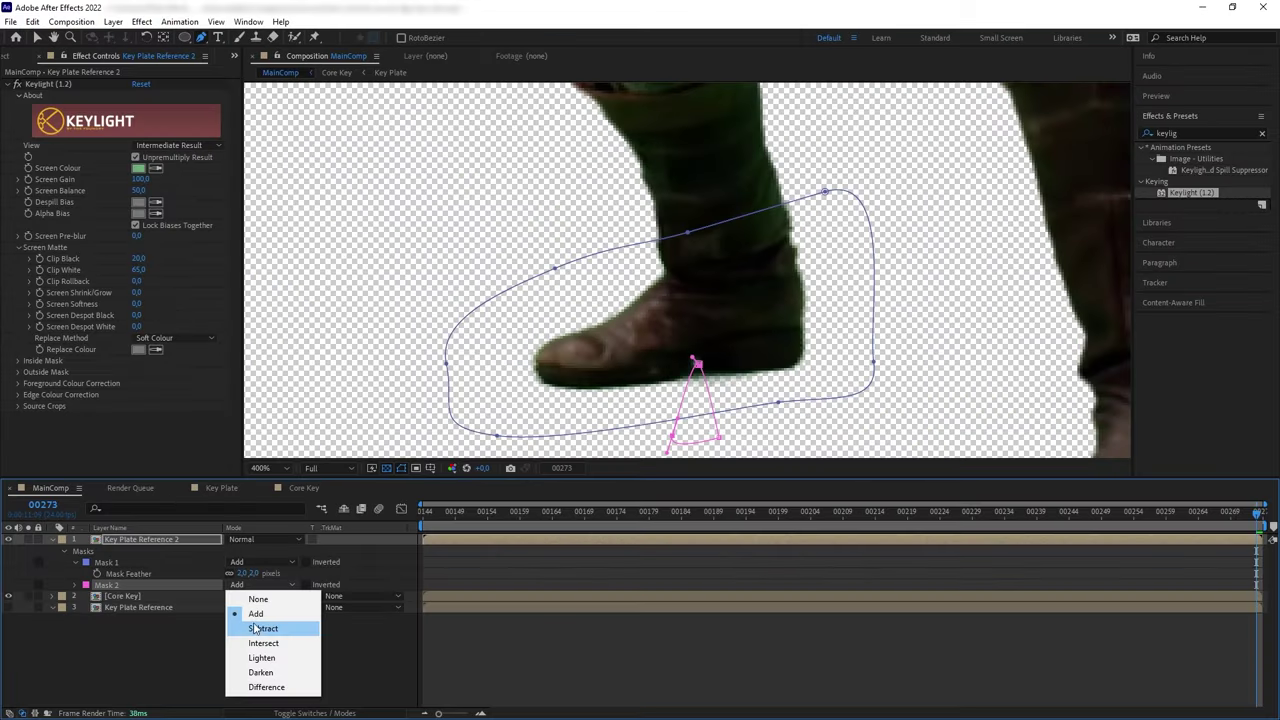
pyautogui.click(263, 628)
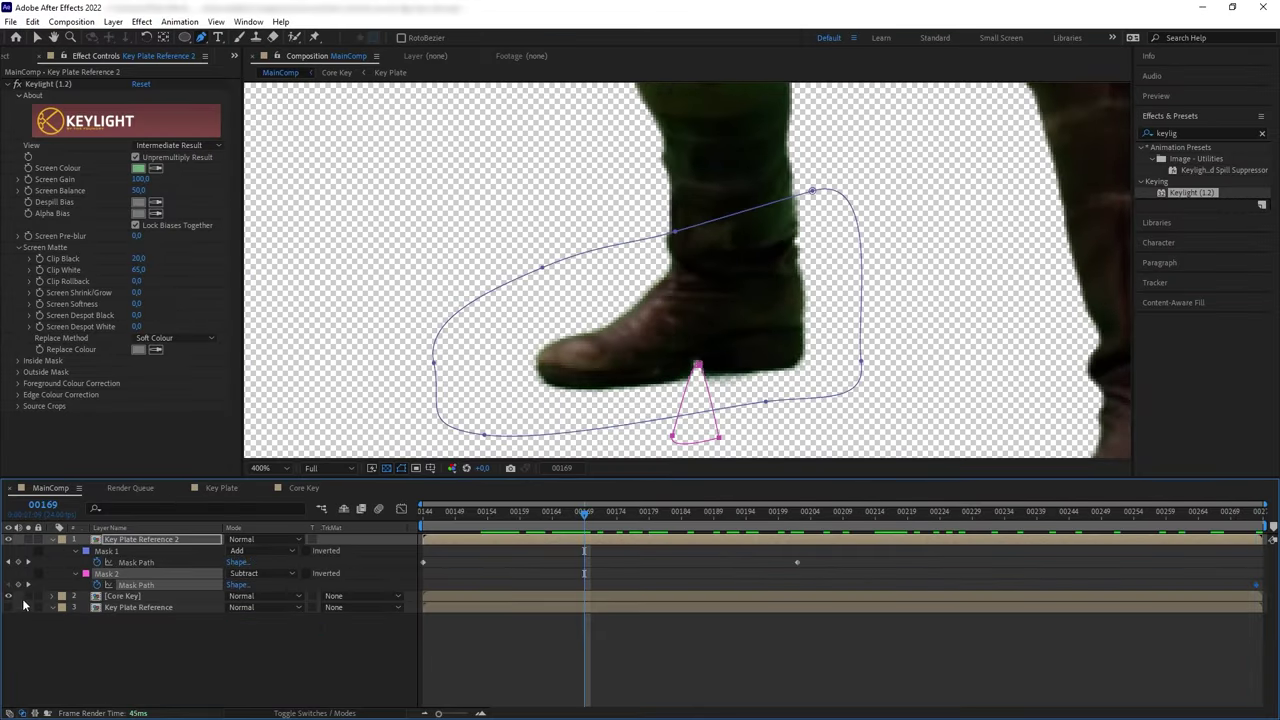
# Reposition the arch mask at frame 158 to follow the boot and scrub back towards the shot's start
pyautogui.moveTo(586, 515); pyautogui.dragTo(514, 520)
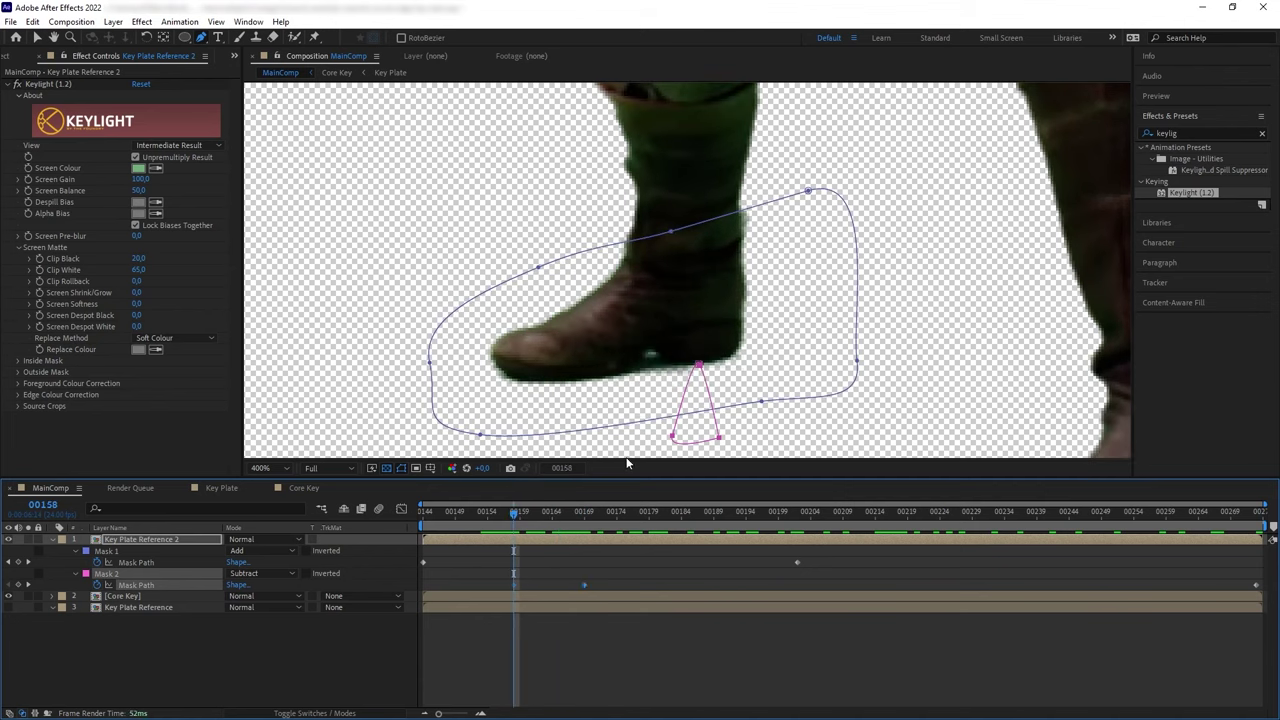
pyautogui.moveTo(673, 436); pyautogui.dragTo(626, 428)
pyautogui.moveTo(514, 514); pyautogui.dragTo(404, 532)
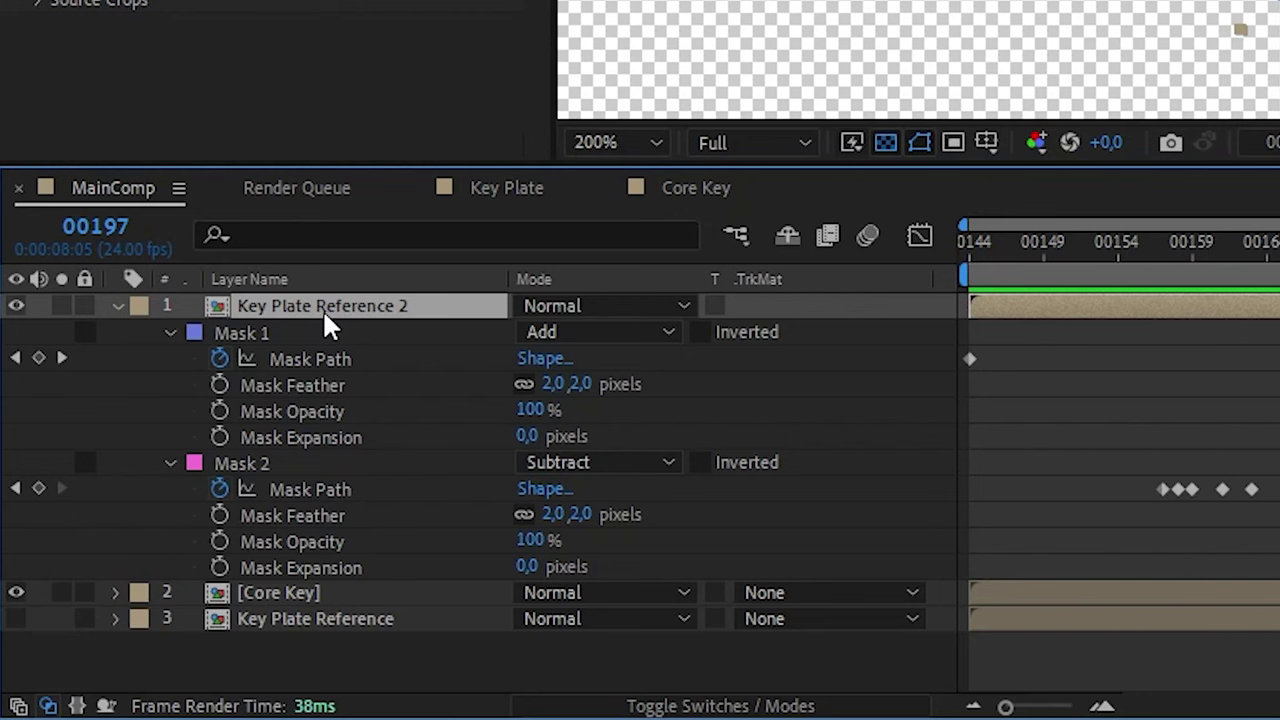
# Duplicate Key Plate Reference 2 and delete both masks from the copy
pyautogui.hotkey('ctrl', 'd')
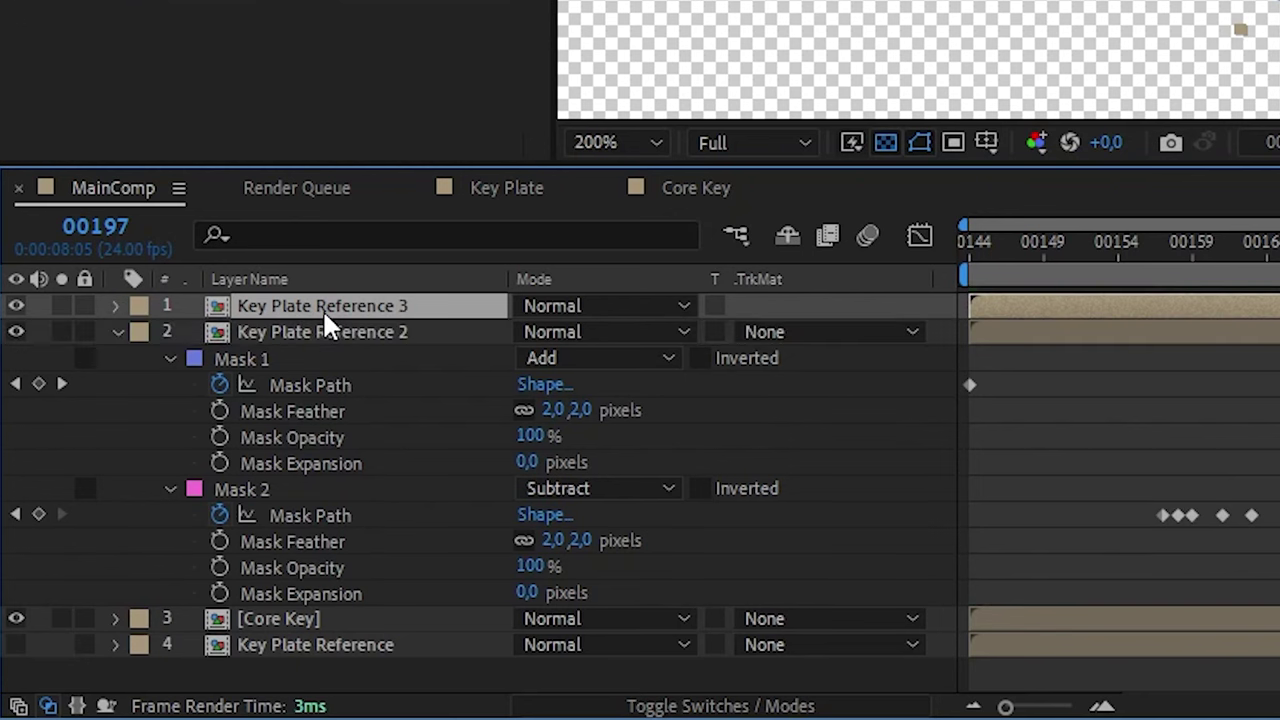
pyautogui.press('m')
pyautogui.press('Delete')
pyautogui.click(118, 552)
pyautogui.press('Delete')
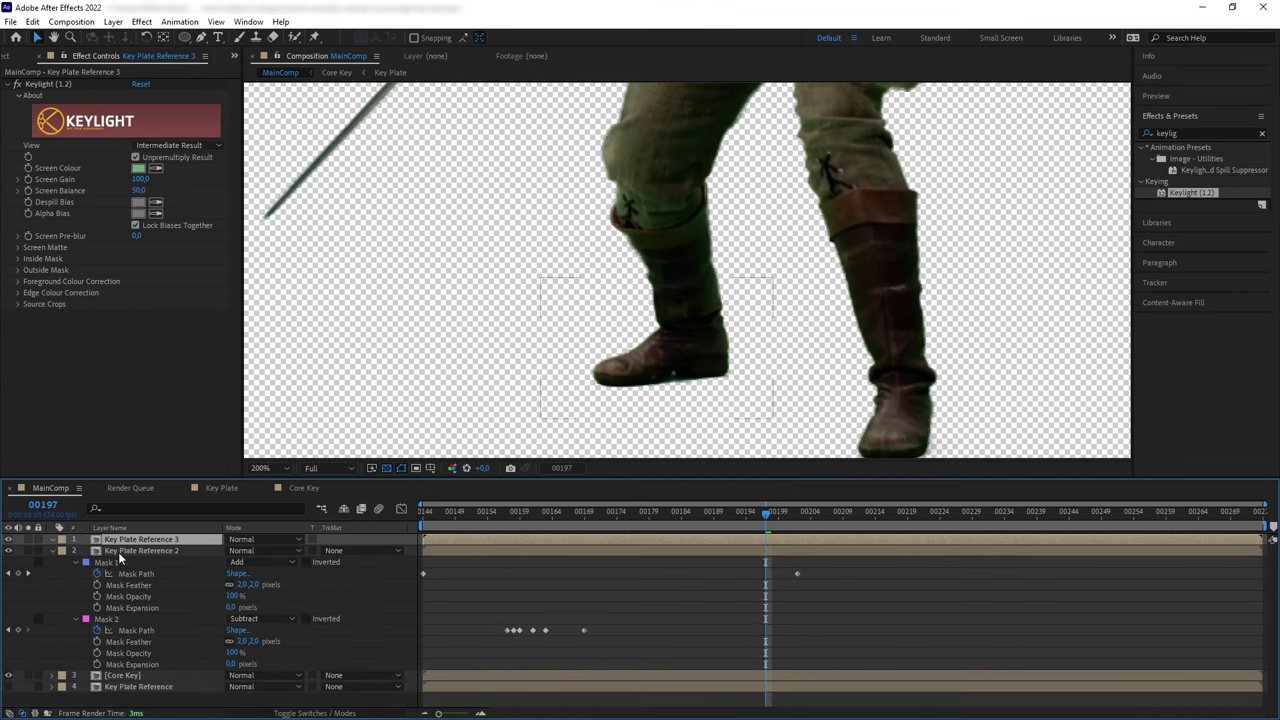
# Draw a closed, curved mask around the shaft of the raised boot up to the knee on Key Plate Reference 3 at frame 197
pyautogui.moveTo(737, 386); pyautogui.dragTo(676, 409)
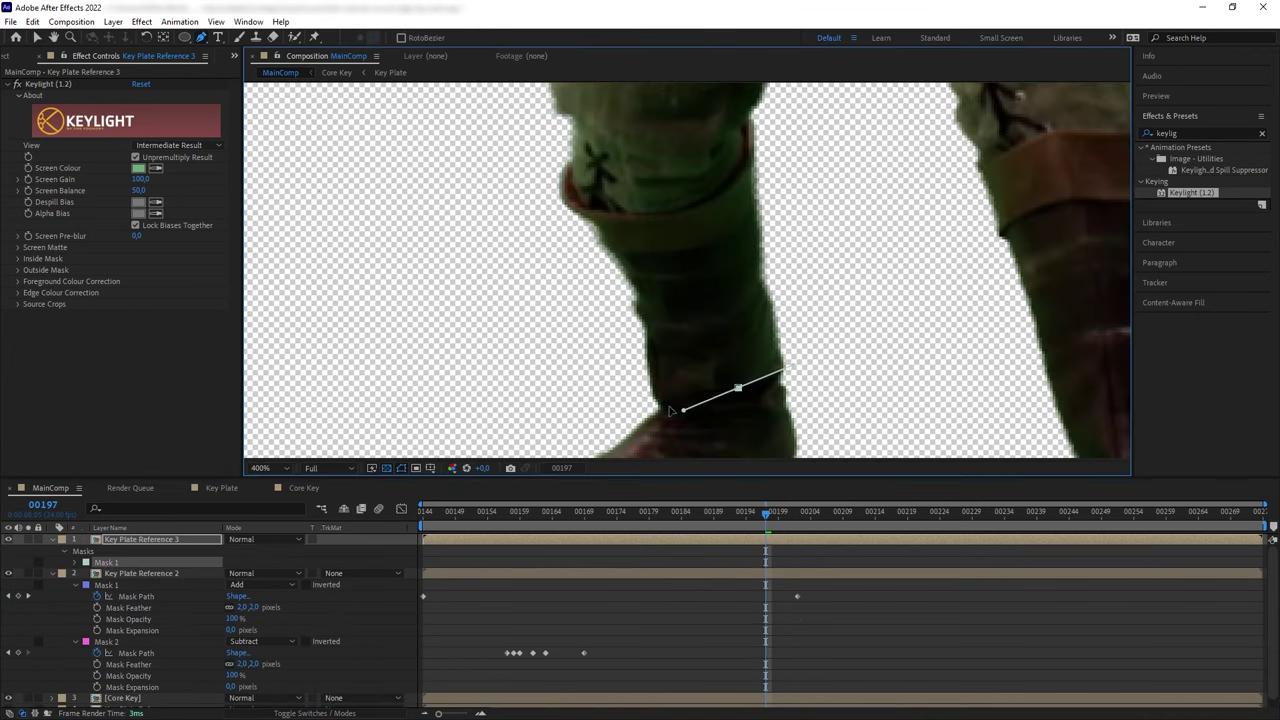
pyautogui.moveTo(541, 270); pyautogui.dragTo(553, 393)
pyautogui.moveTo(556, 333); pyautogui.dragTo(562, 308)
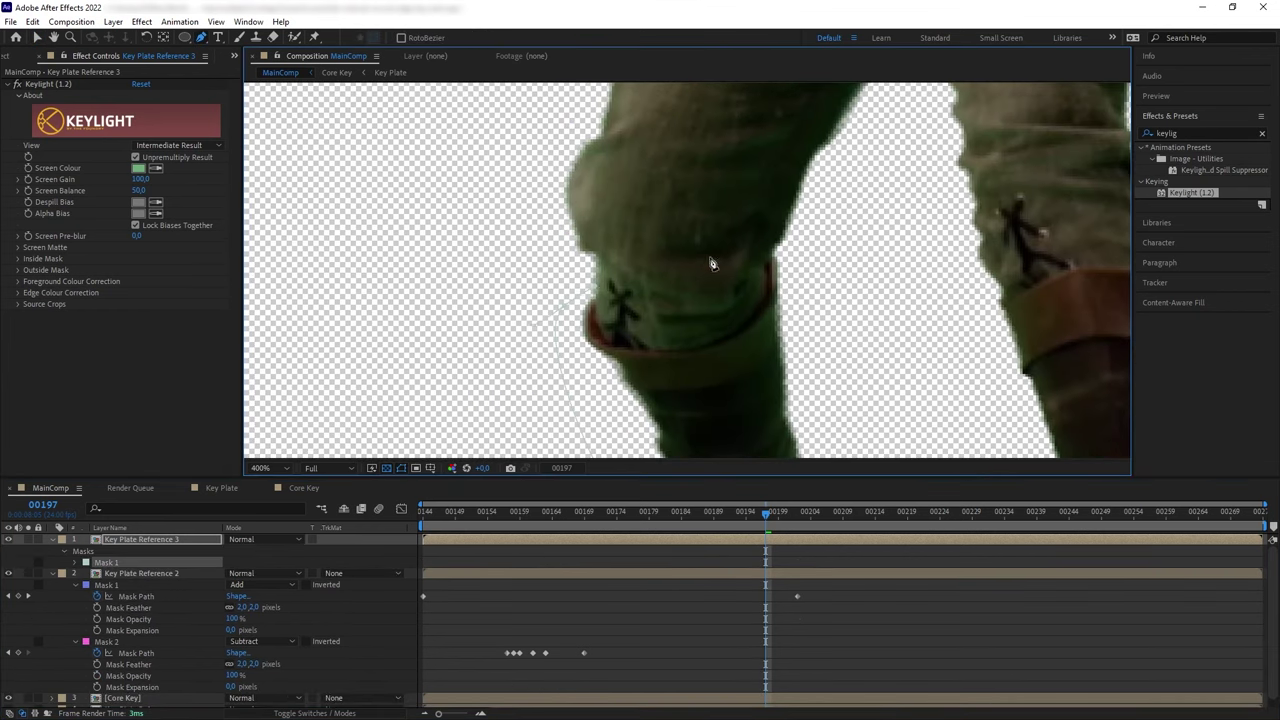
pyautogui.moveTo(760, 244); pyautogui.dragTo(792, 256)
pyautogui.moveTo(794, 332); pyautogui.dragTo(778, 240)
pyautogui.moveTo(805, 298); pyautogui.dragTo(809, 343)
pyautogui.click(746, 438)
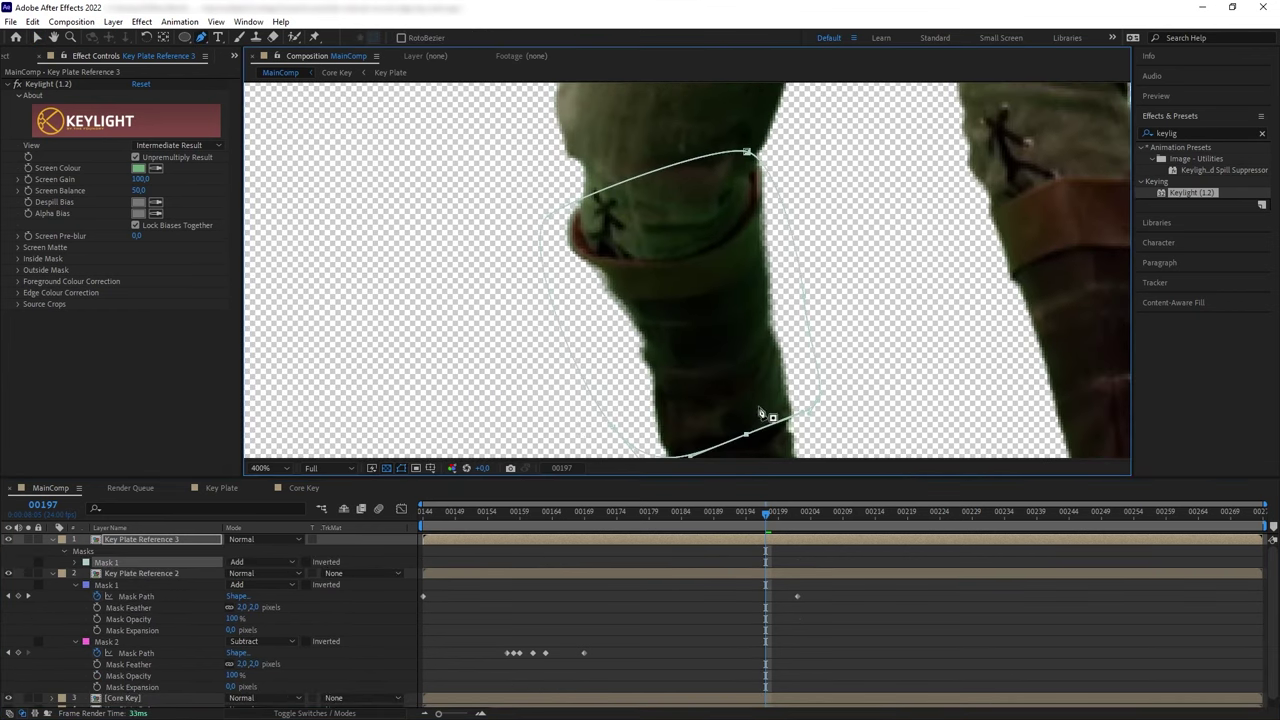
# Adjust the Screen Matte clipping in Keylight on Key Plate Reference 3, raising Clip Black to clean the boot shaft's edge
pyautogui.click(20, 248)
pyautogui.click(125, 270)
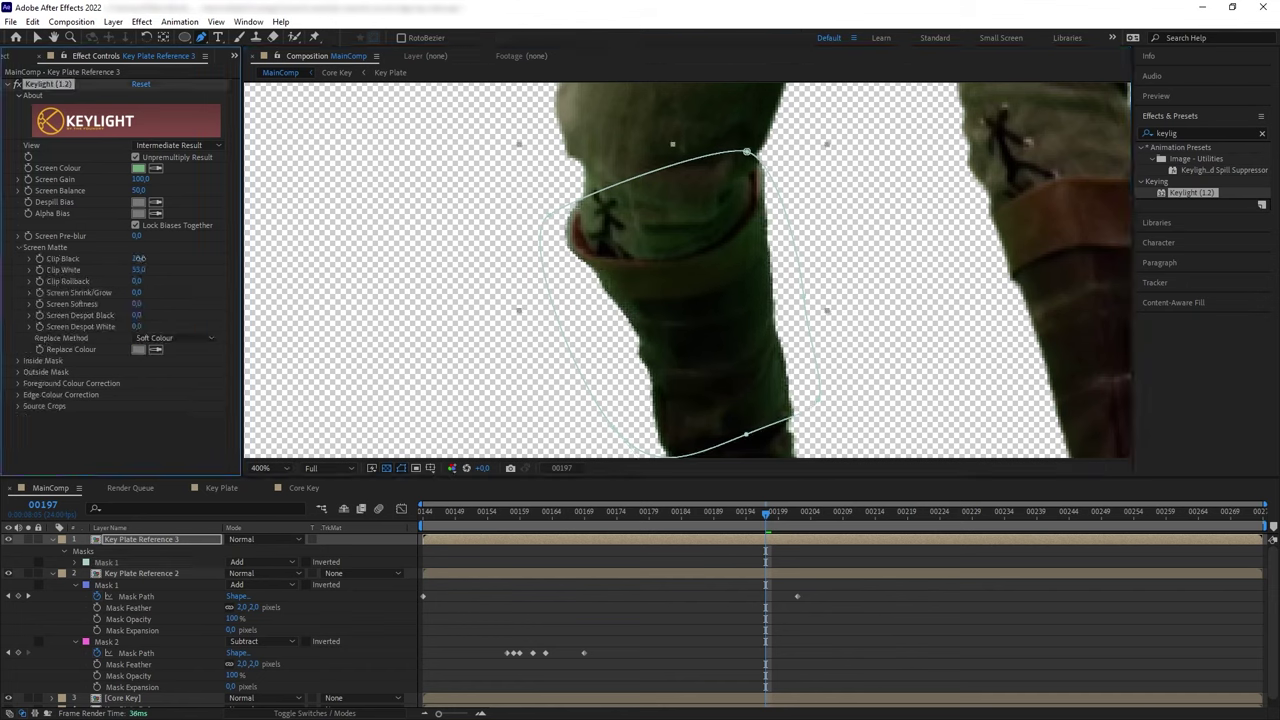
pyautogui.moveTo(139, 258); pyautogui.dragTo(144, 259)
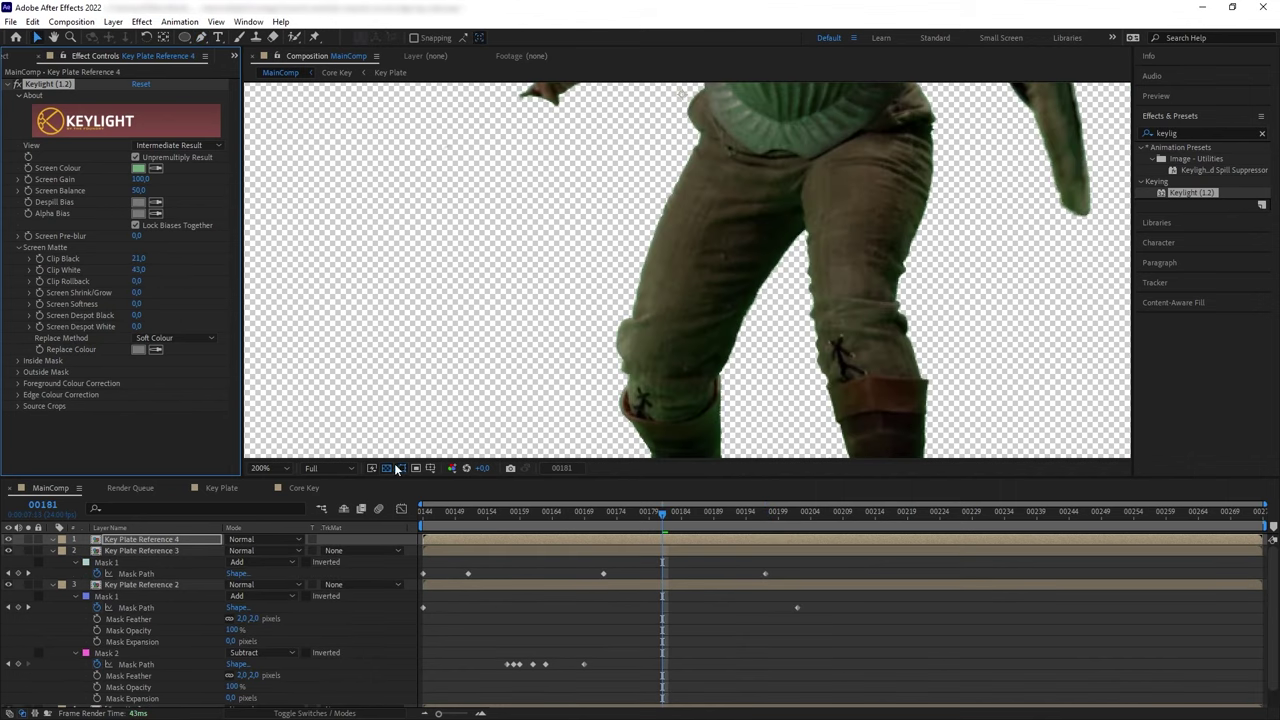
# Turn off the transparency grid and draw a closed, curved mask around the sword-side thigh on Key Plate Reference 4 at frame 181
pyautogui.click(387, 468)
pyautogui.press('g')
pyautogui.moveTo(814, 197); pyautogui.dragTo(807, 239)
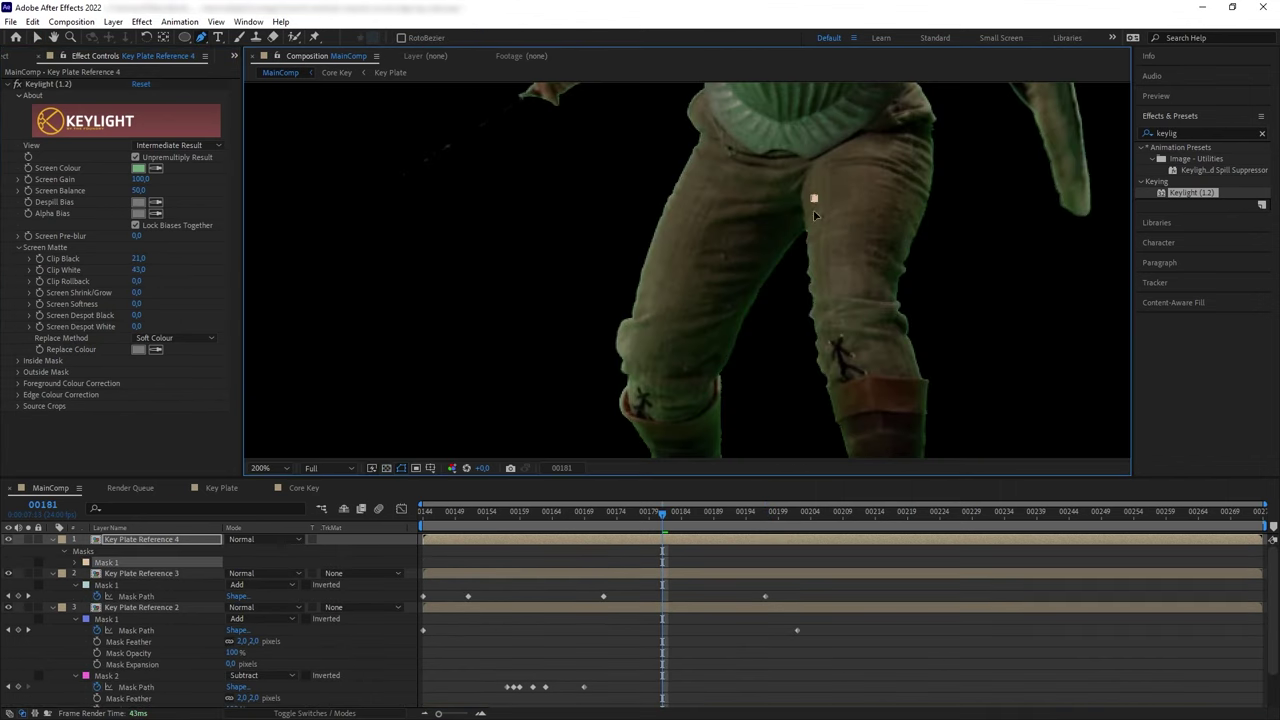
pyautogui.moveTo(776, 329); pyautogui.dragTo(767, 347)
pyautogui.moveTo(717, 377); pyautogui.dragTo(688, 388)
pyautogui.moveTo(594, 368); pyautogui.dragTo(598, 338)
pyautogui.moveTo(613, 267); pyautogui.dragTo(628, 228)
pyautogui.moveTo(651, 181); pyautogui.dragTo(627, 309)
pyautogui.click(642, 254)
pyautogui.moveTo(675, 203); pyautogui.dragTo(784, 247)
pyautogui.click(790, 325)
pyautogui.moveTo(741, 433); pyautogui.dragTo(774, 308)
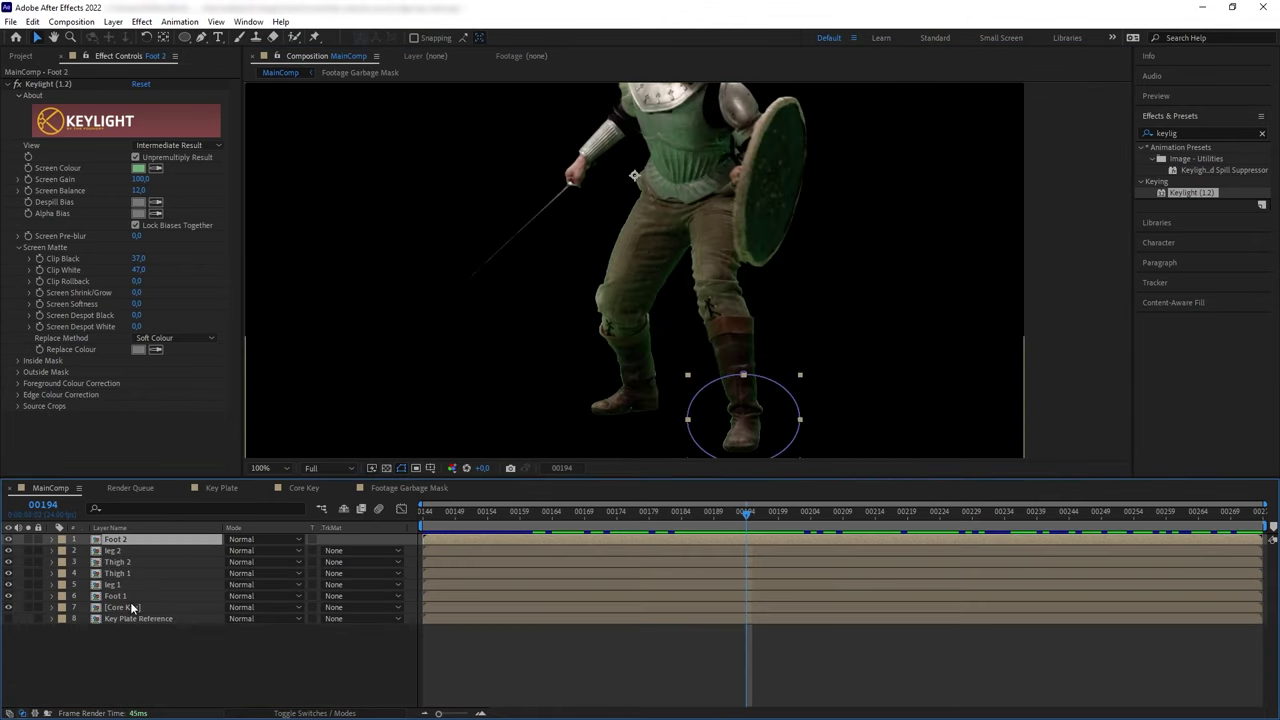
# Review the masks of the leg 2, Thigh 2, Thigh 1, leg 1 and Foot 1 layers one by one
pyautogui.click(129, 596)
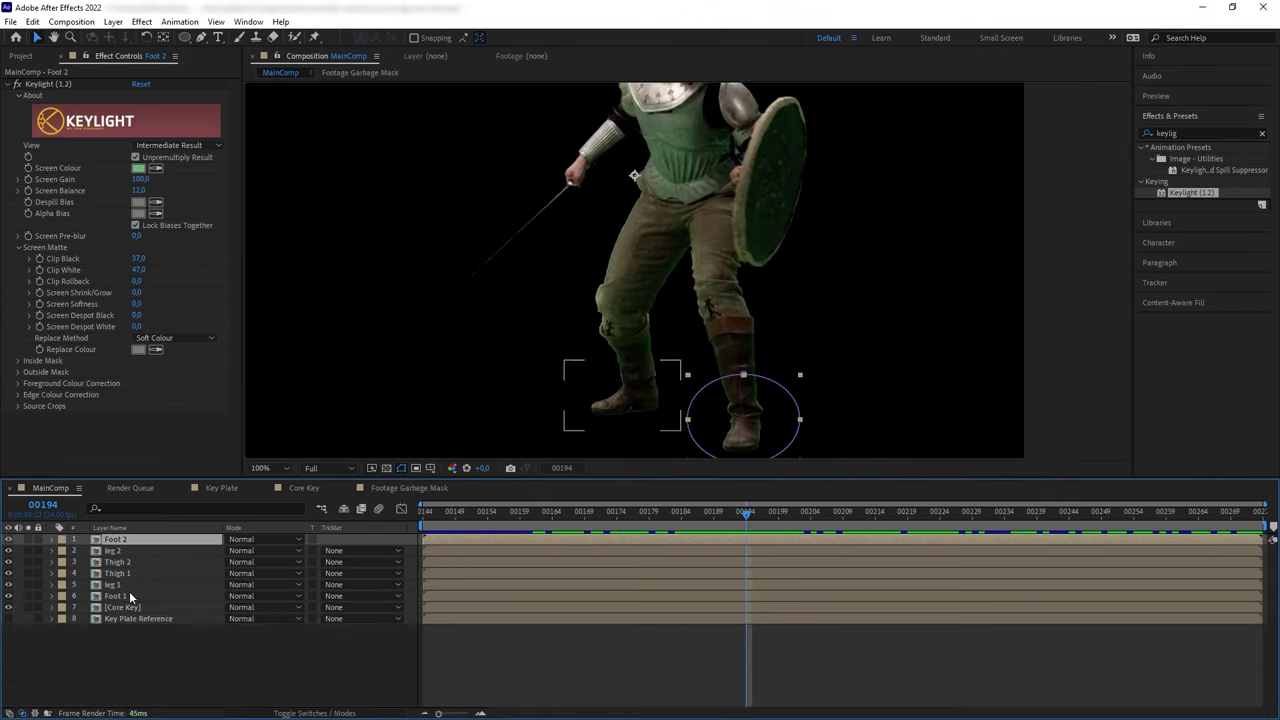
pyautogui.click(143, 550)
pyautogui.click(135, 562)
pyautogui.click(134, 574)
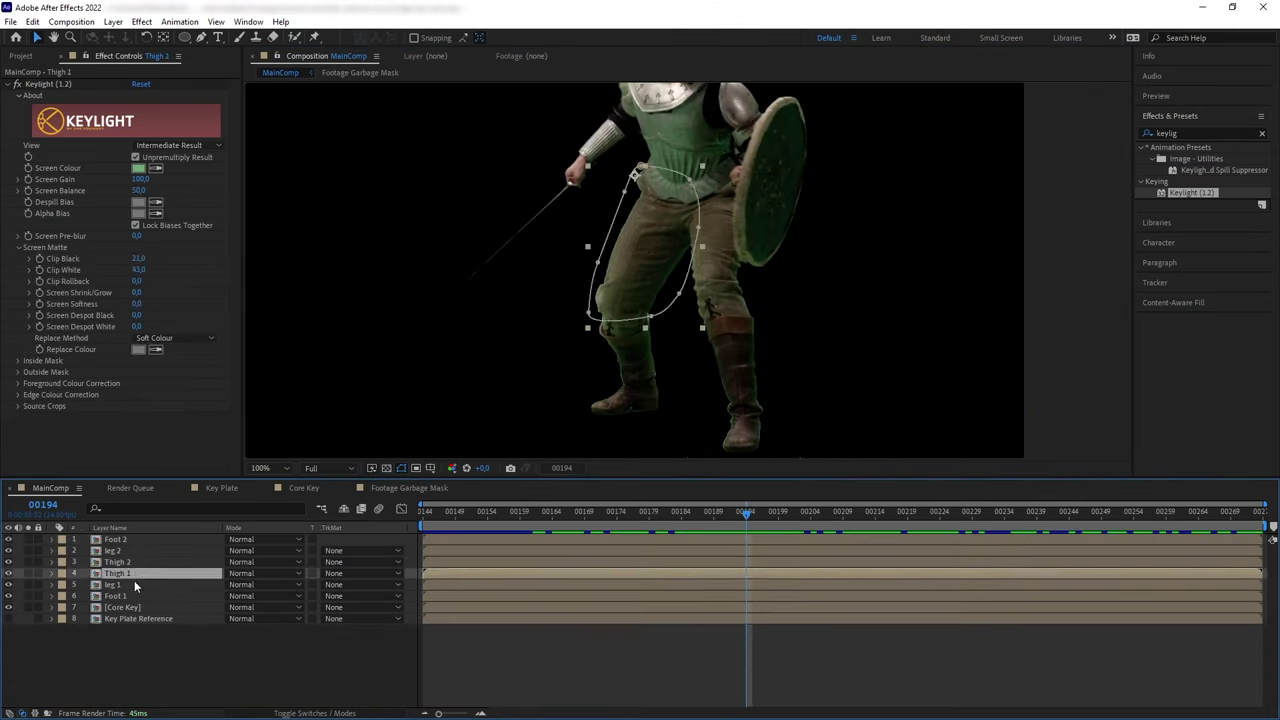
pyautogui.click(132, 585)
pyautogui.click(130, 595)
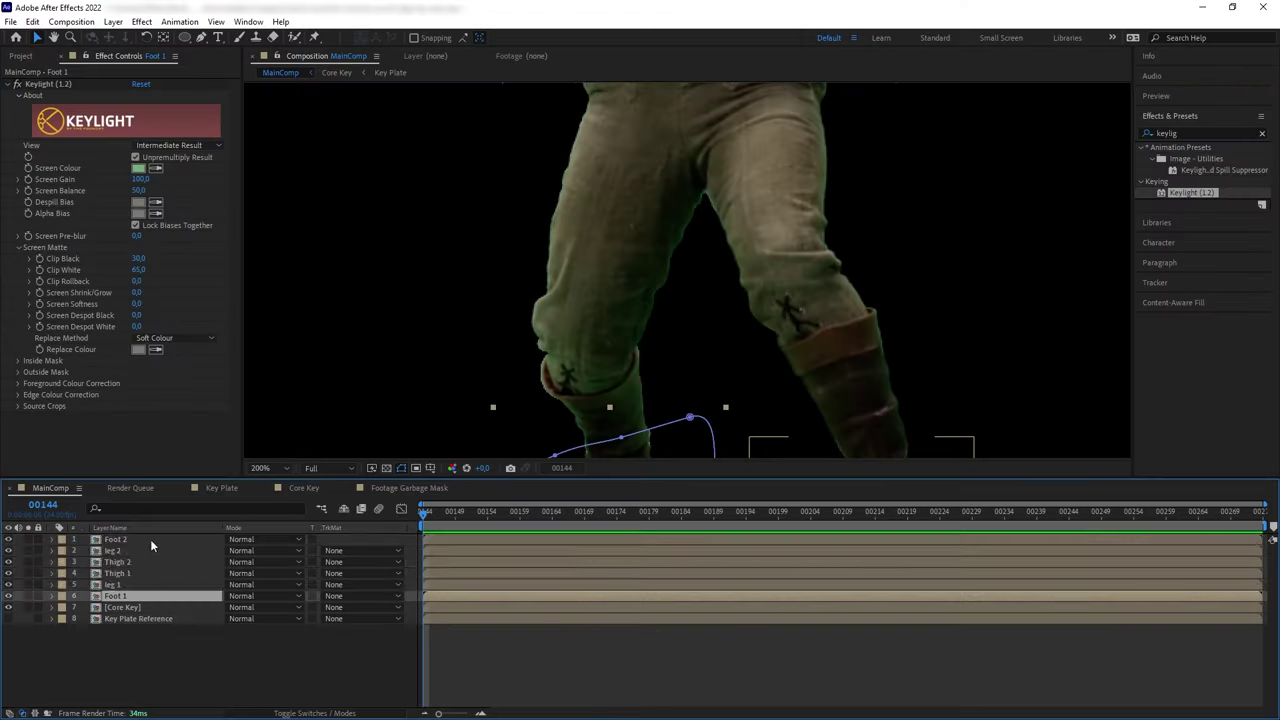
# Pre-compose the six layers from Foot 2 to Foot 1 into a new composition named Leg Keys
pyautogui.keyDown('shift'); pyautogui.click(150, 539); pyautogui.keyUp('shift')
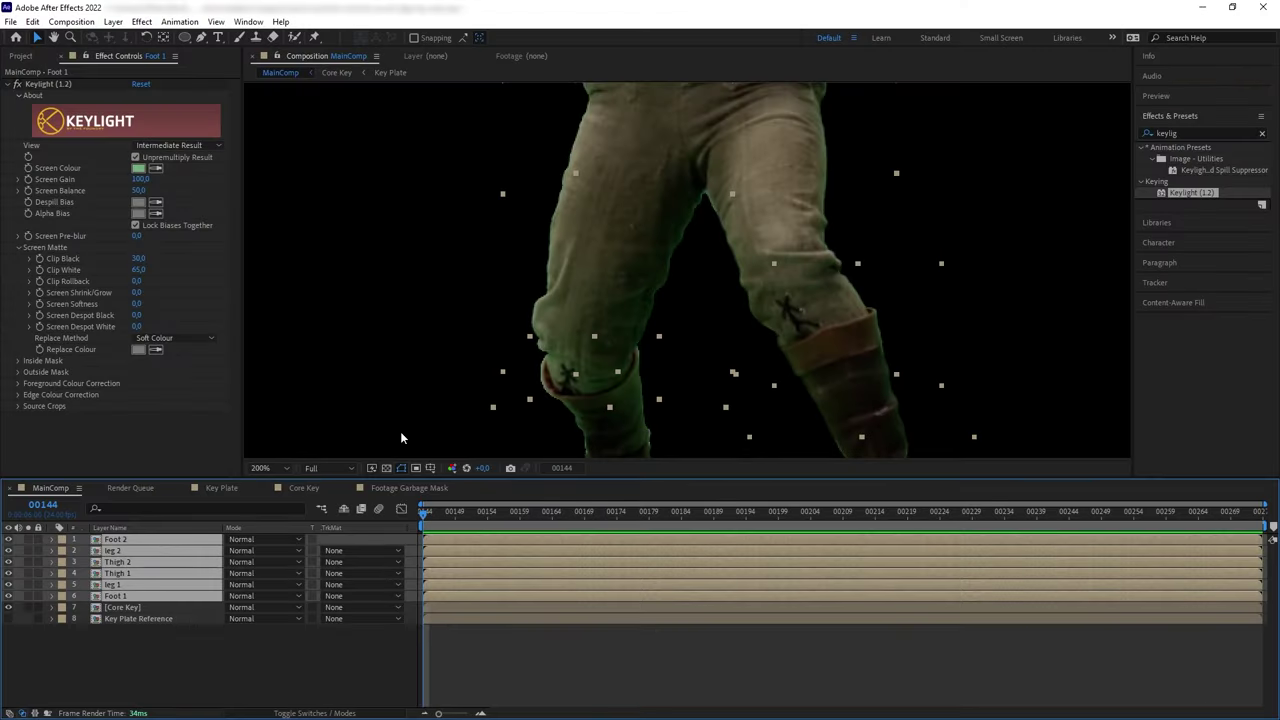
pyautogui.hotkey('ctrl', 'shift', 'c')
pyautogui.write('Leg Keys')
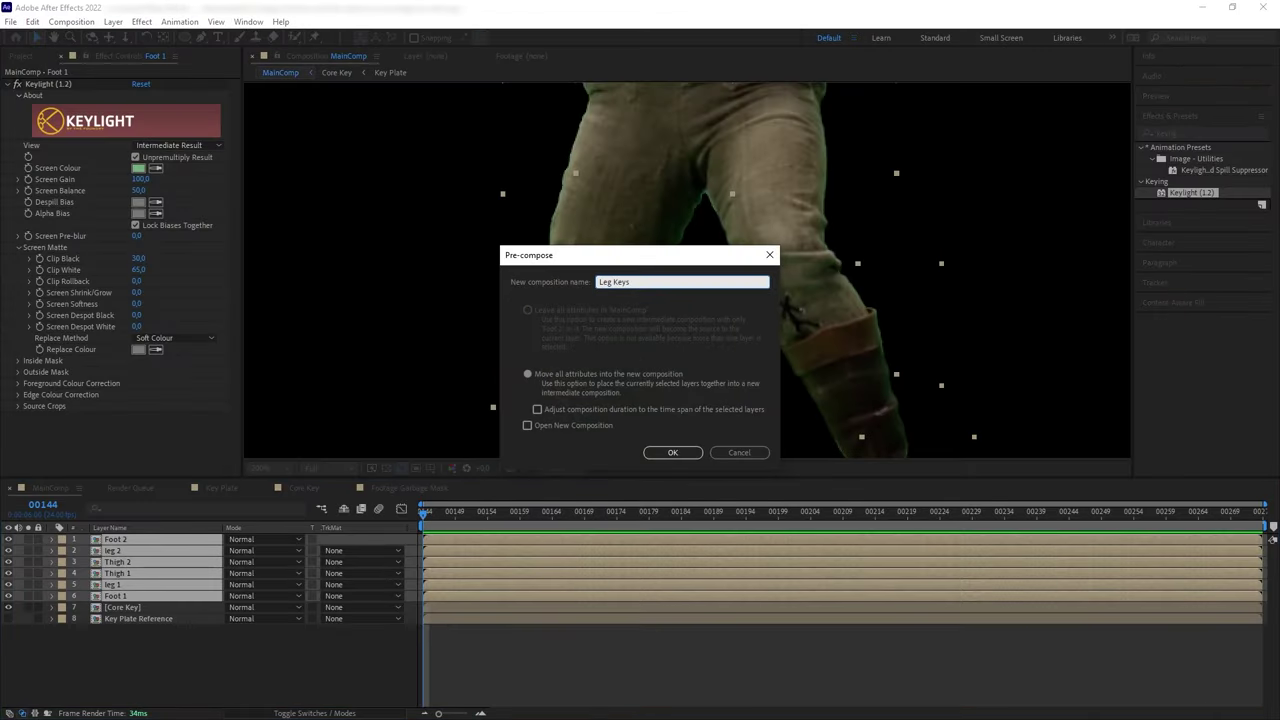
pyautogui.press('Return')
# Apply Key Cleaner to Leg Keys with Additional Edge Radius 1, Reduce Chatter on and Alpha Contrast 20%, and preview the shot
pyautogui.moveTo(241, 533); pyautogui.dragTo(127, 542)
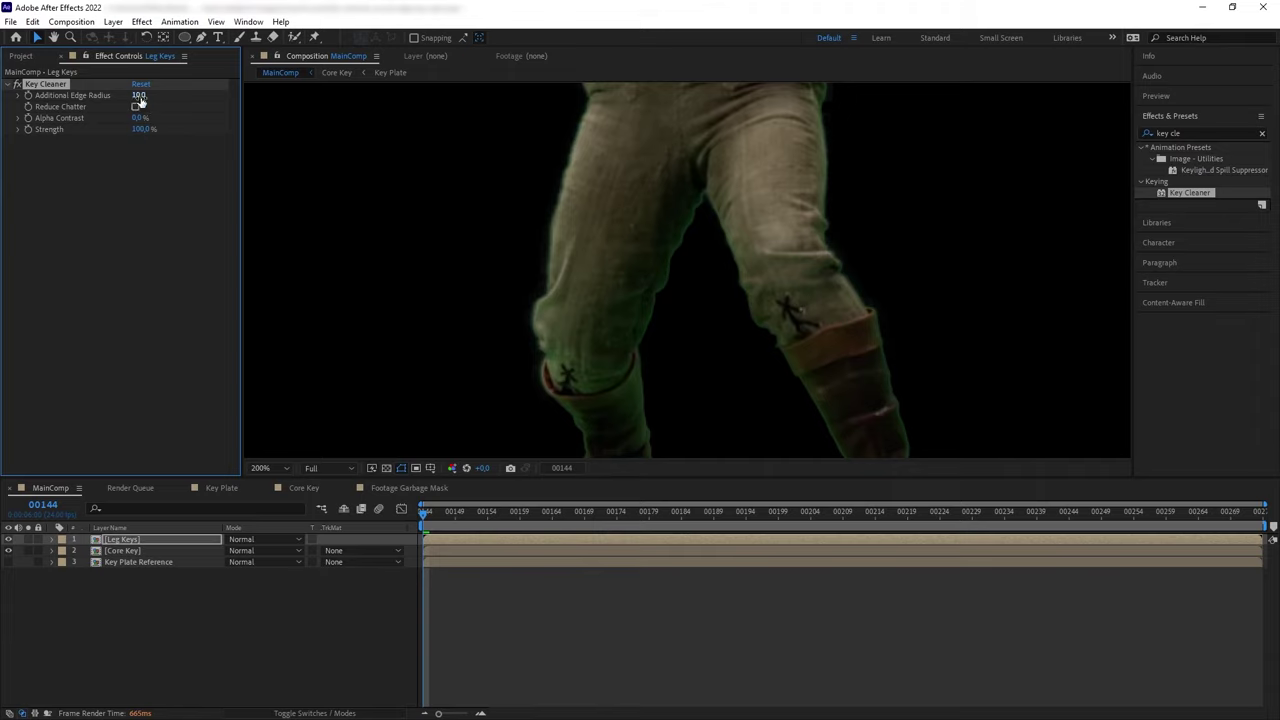
pyautogui.press('Return')
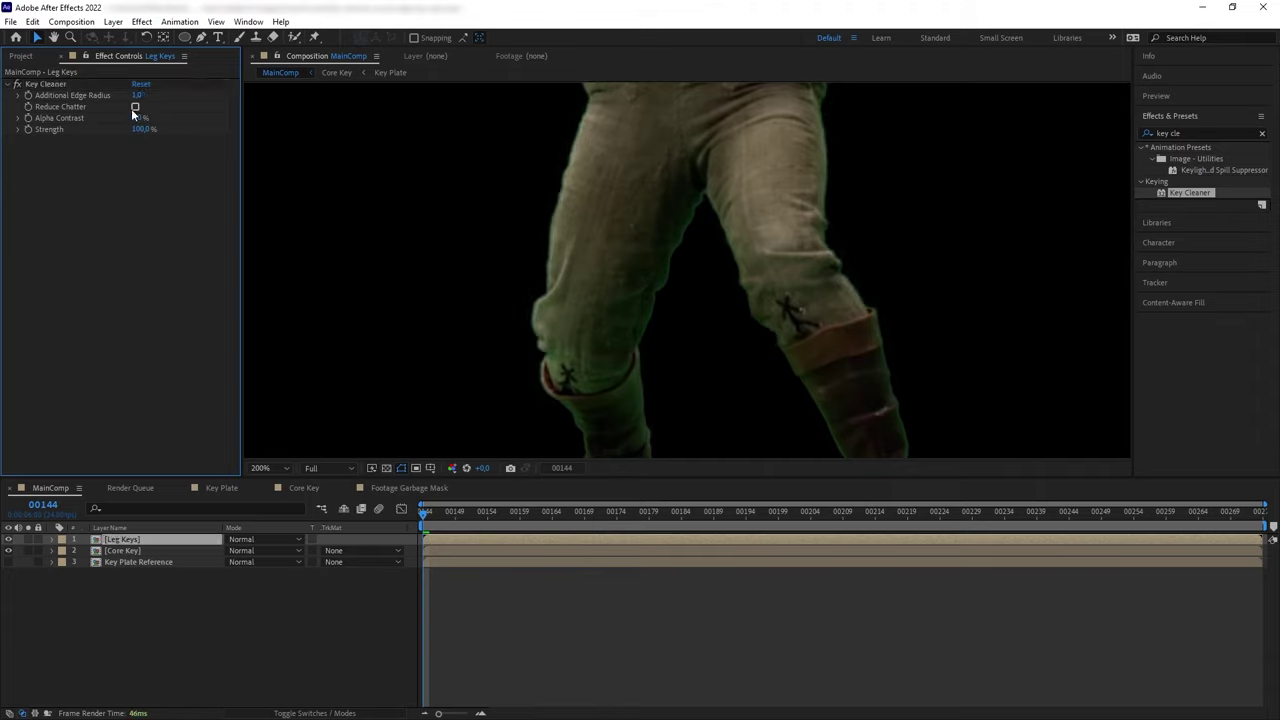
pyautogui.click(135, 107)
pyautogui.press('Return')
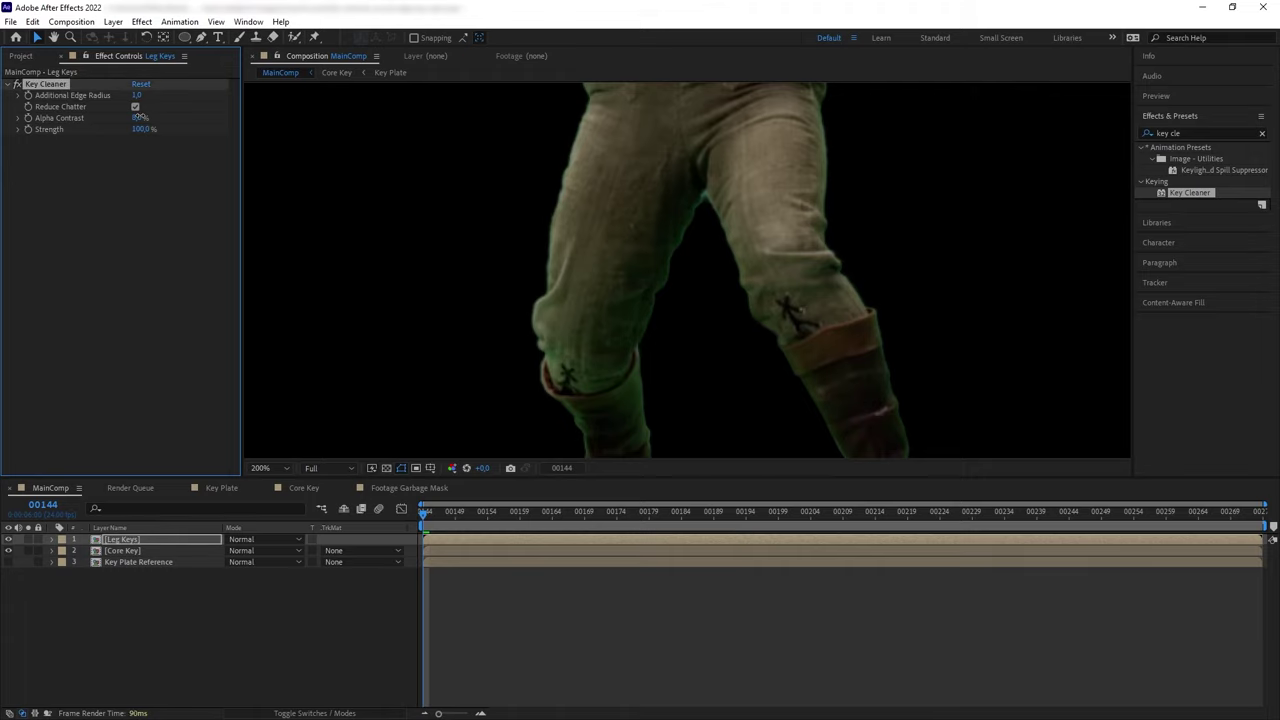
pyautogui.click(594, 307)
pyautogui.press('space')
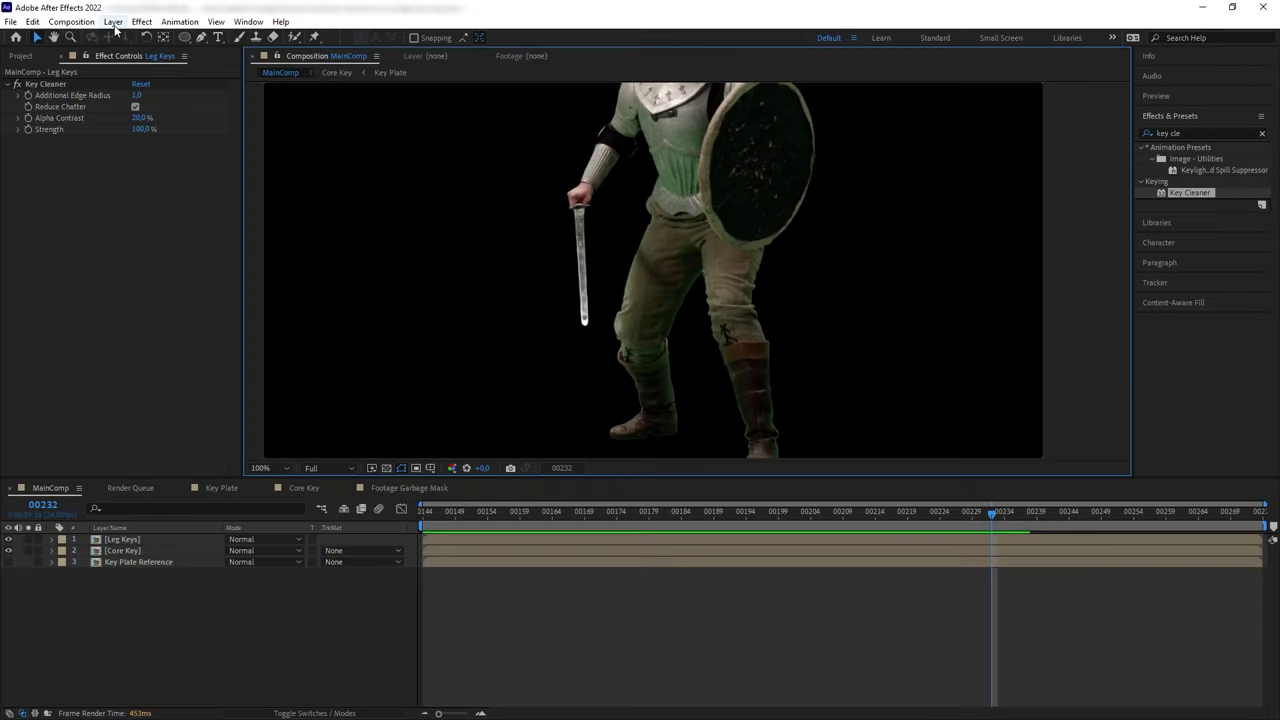
# Add an adjustment layer above Leg Keys, apply Advanced Spill Suppressor to it and check the legs up close
pyautogui.click(114, 23)
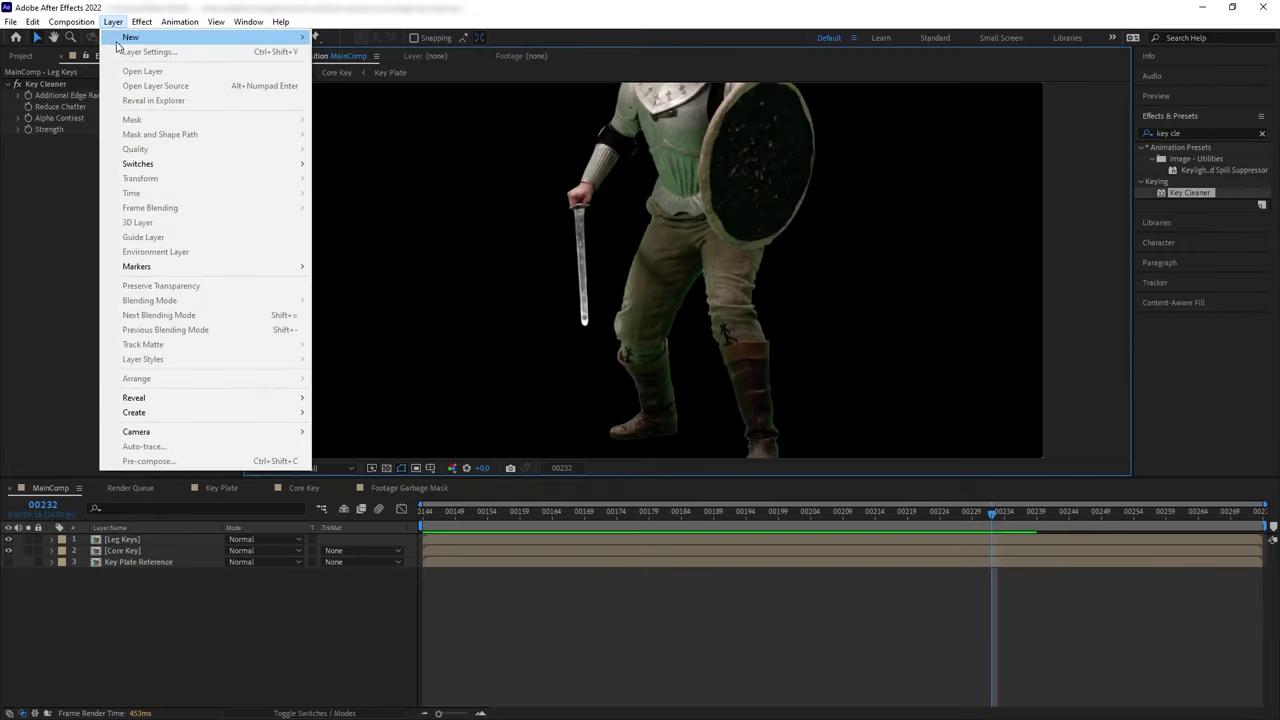
pyautogui.moveTo(135, 37)
pyautogui.click(432, 126)
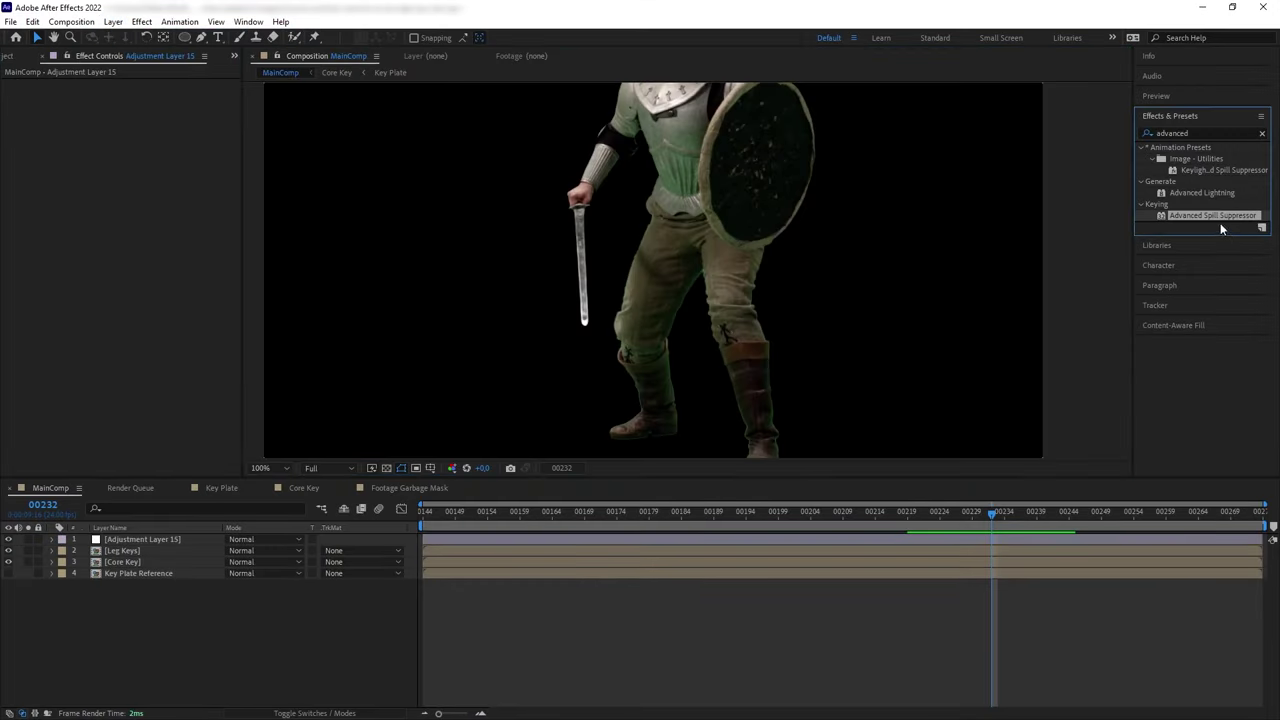
pyautogui.click(146, 541)
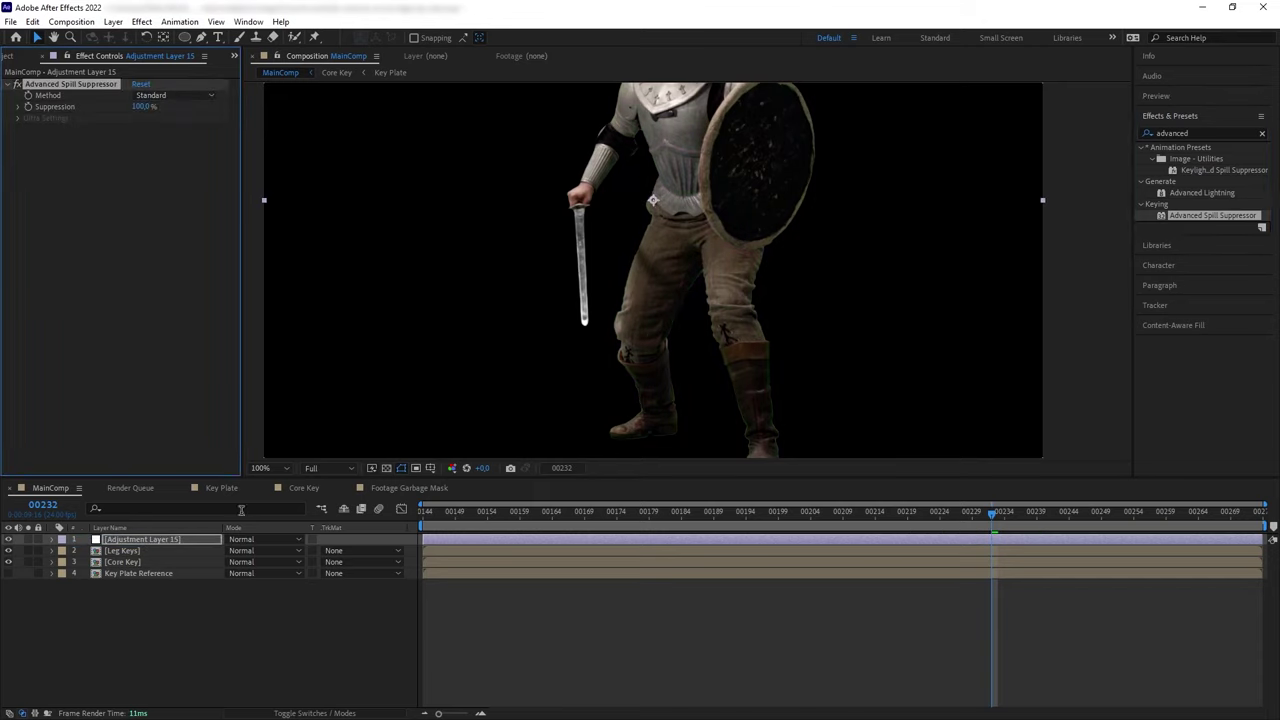
pyautogui.press('.')
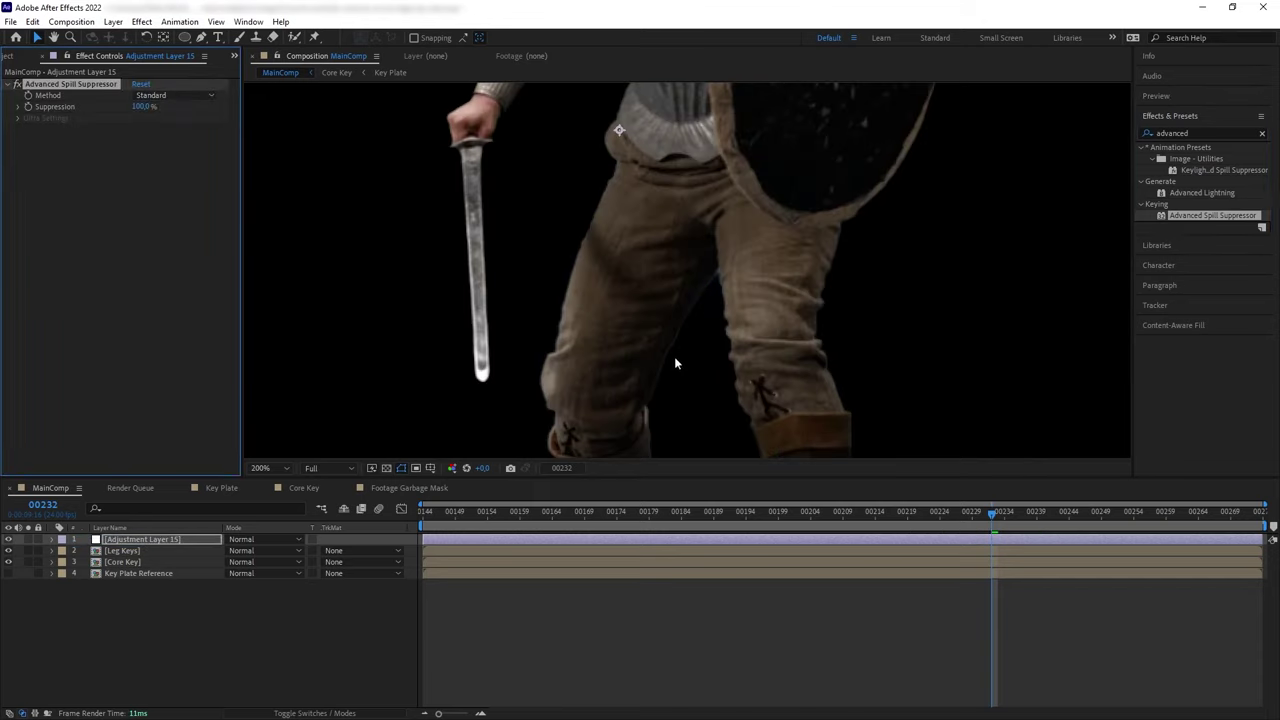
pyautogui.press(',')
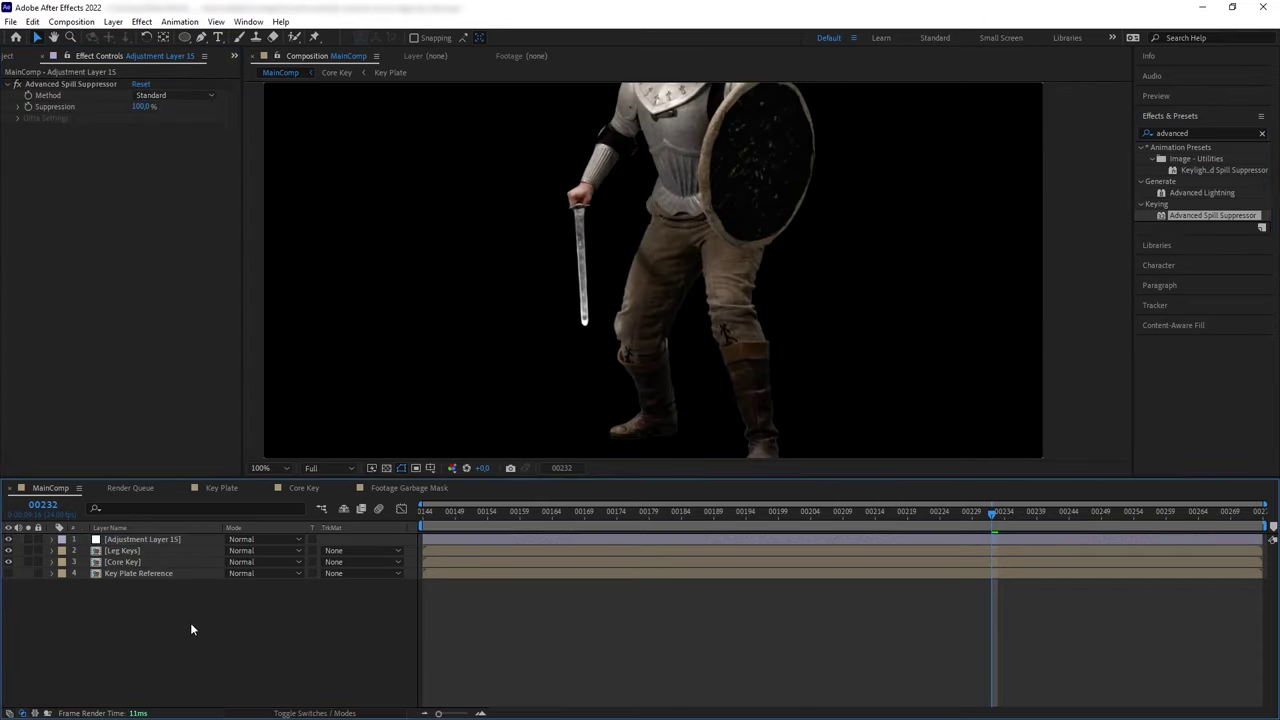
# Rename the adjustment layer Adv Spill Supressor and check the leg edges up close
pyautogui.rightClick(187, 538)
pyautogui.click(198, 518)
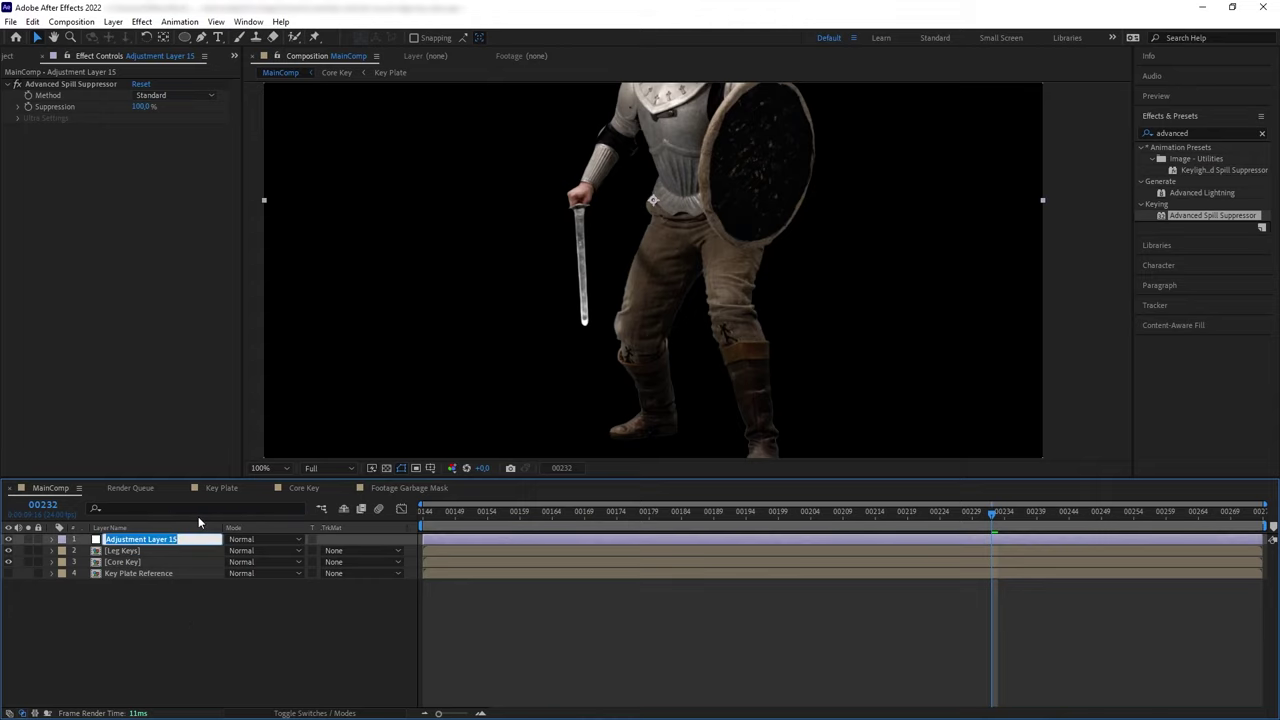
pyautogui.write('Adv Spill Supressor')
pyautogui.press('Return')
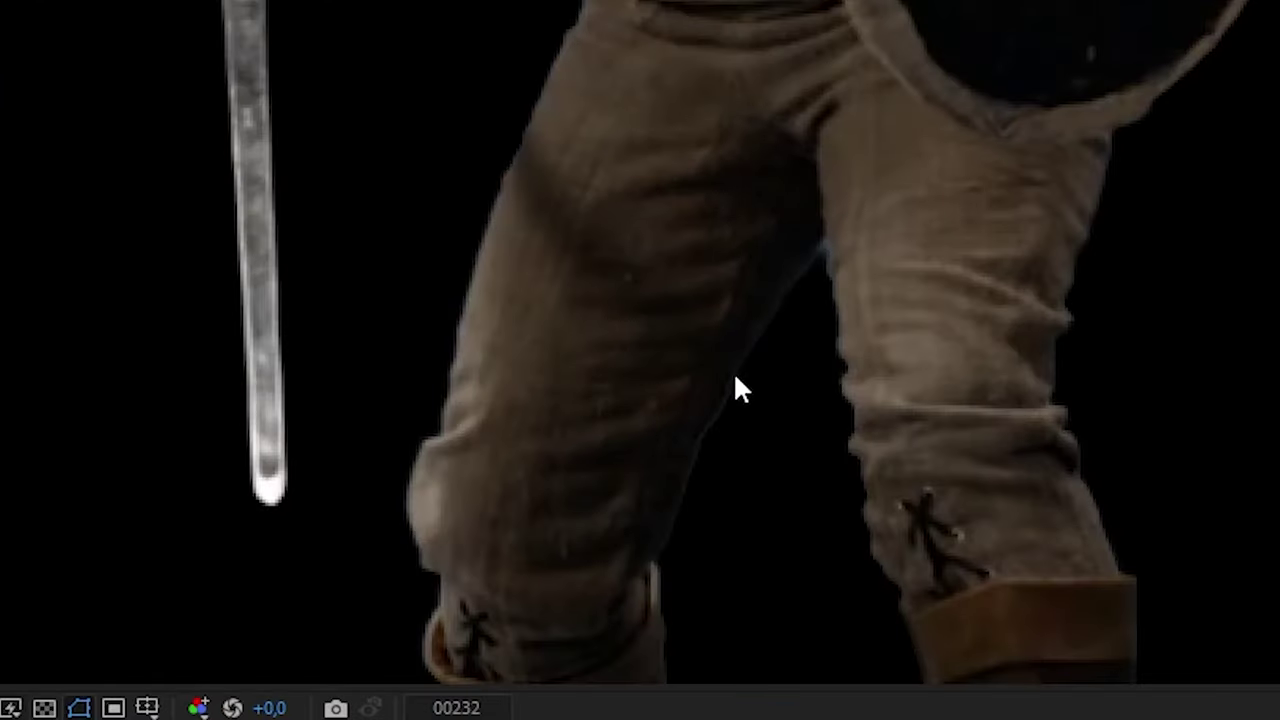
pyautogui.scroll(-1, 724, 453)
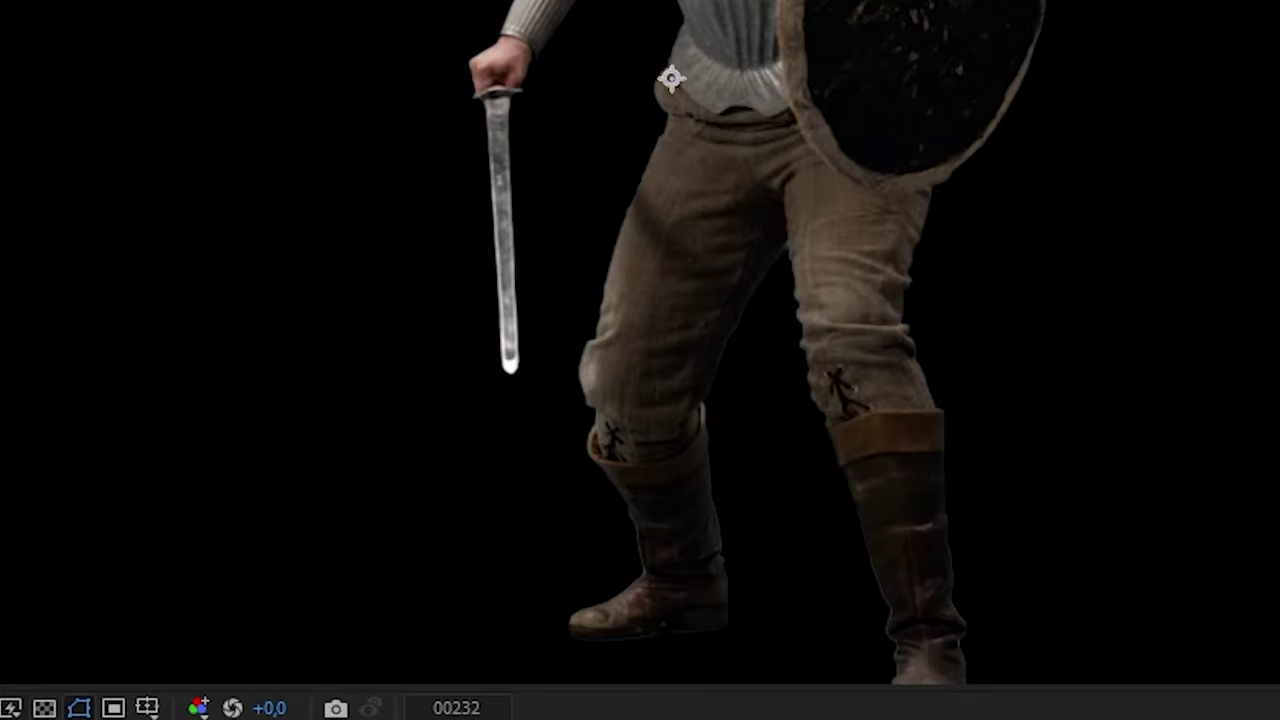
# Hide the Adv Spill Supressor layer and bring the actor's torso into view
pyautogui.click(160, 616)
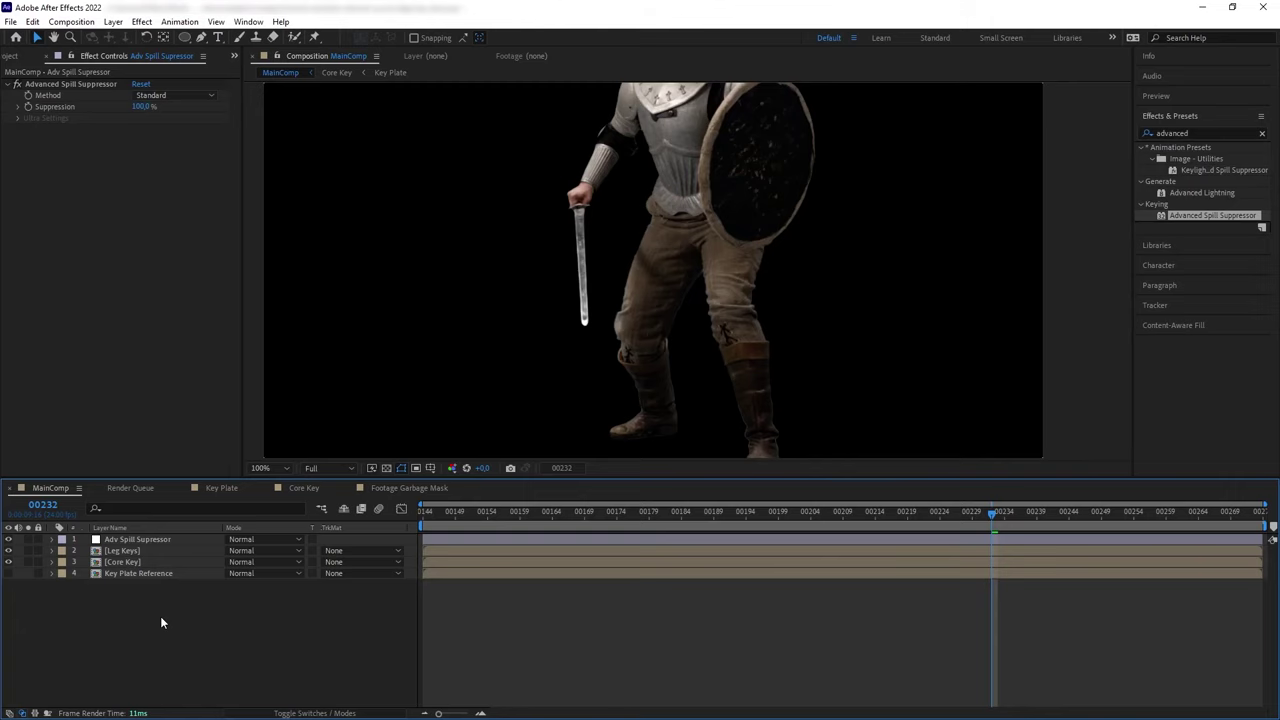
pyautogui.moveTo(690, 232); pyautogui.dragTo(702, 380)
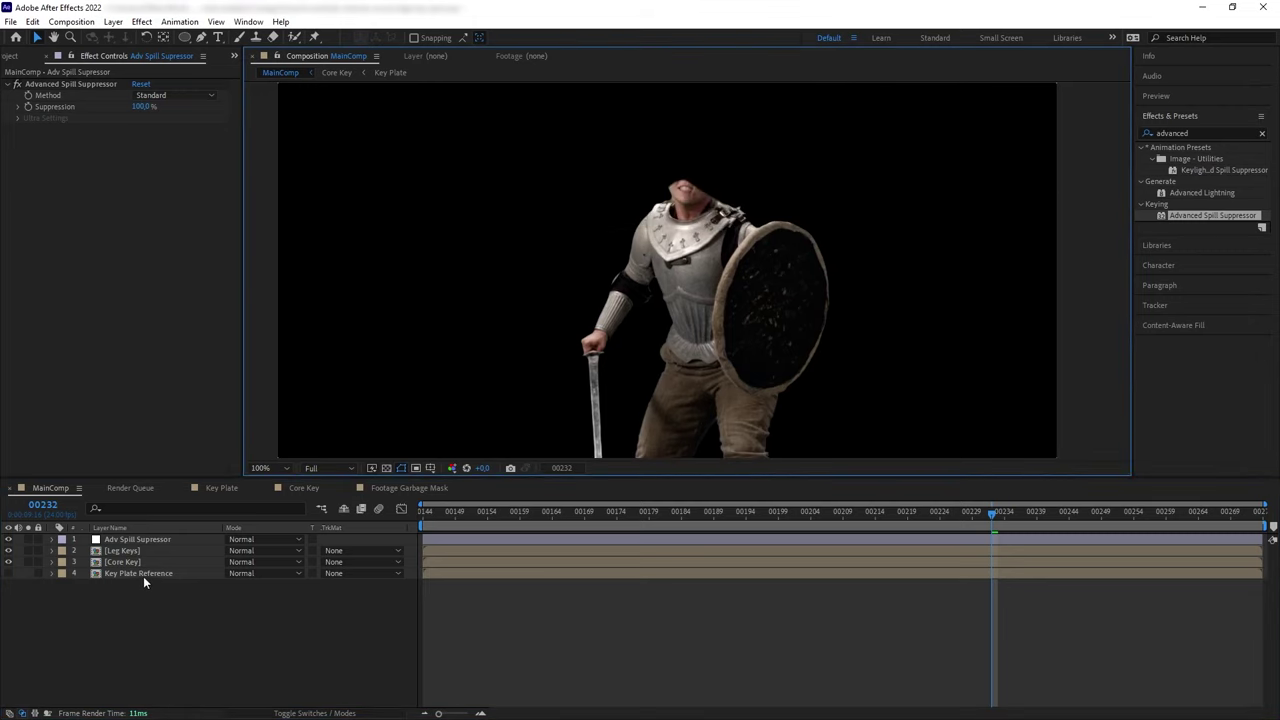
pyautogui.click(9, 541)
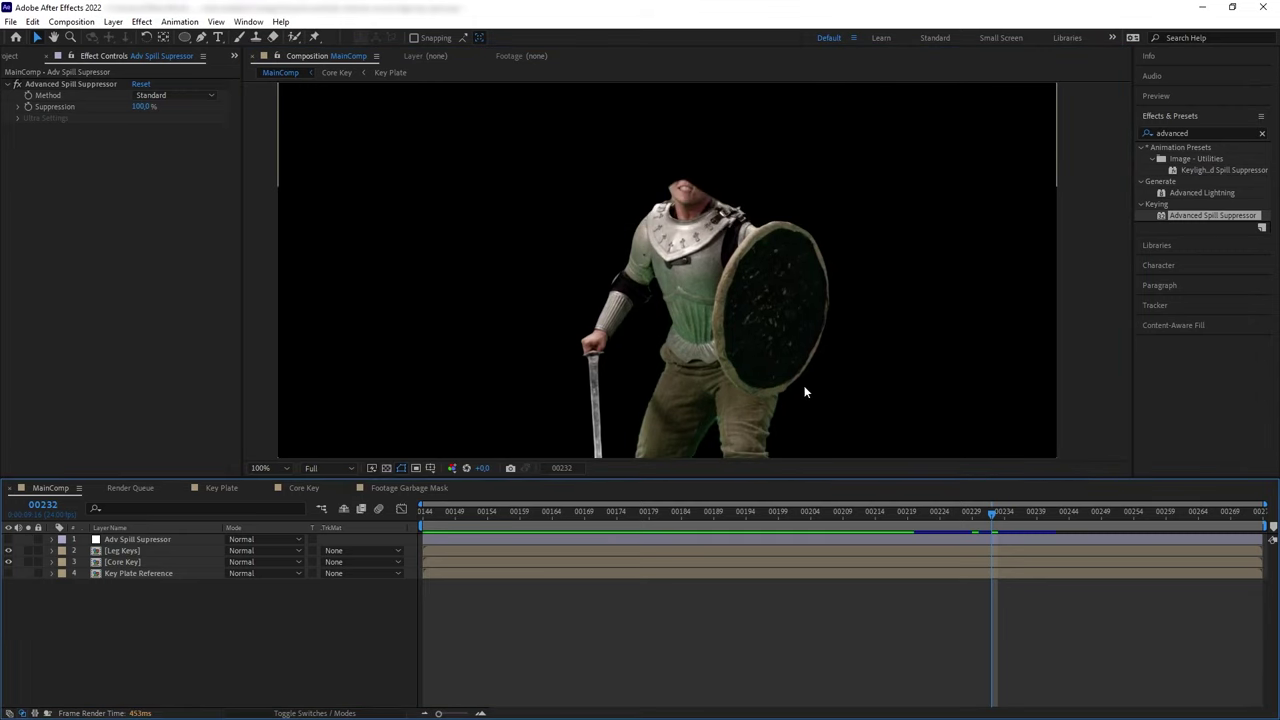
pyautogui.moveTo(808, 371); pyautogui.dragTo(806, 357)
# Duplicate Key Plate Reference above Leg Keys, make the copy visible and apply Keylight with its View set to Intermediate Result
pyautogui.moveTo(141, 573); pyautogui.dragTo(141, 553)
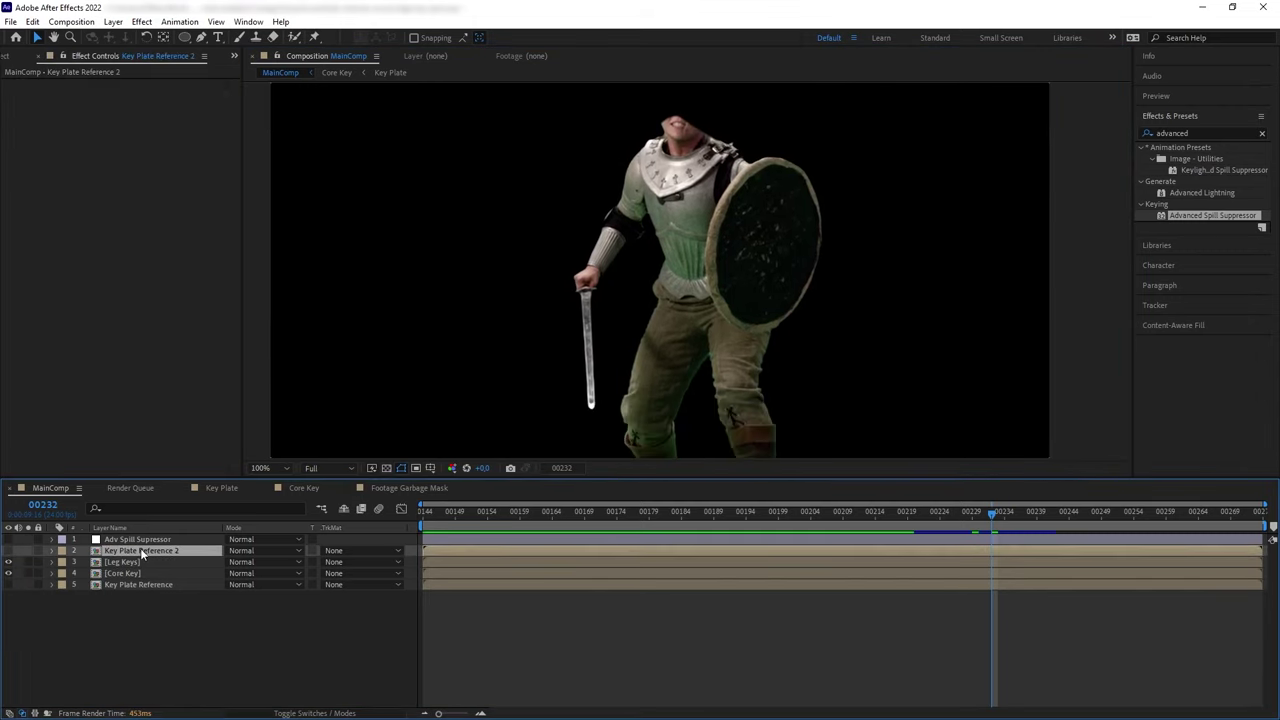
pyautogui.scroll(2, 809, 289)
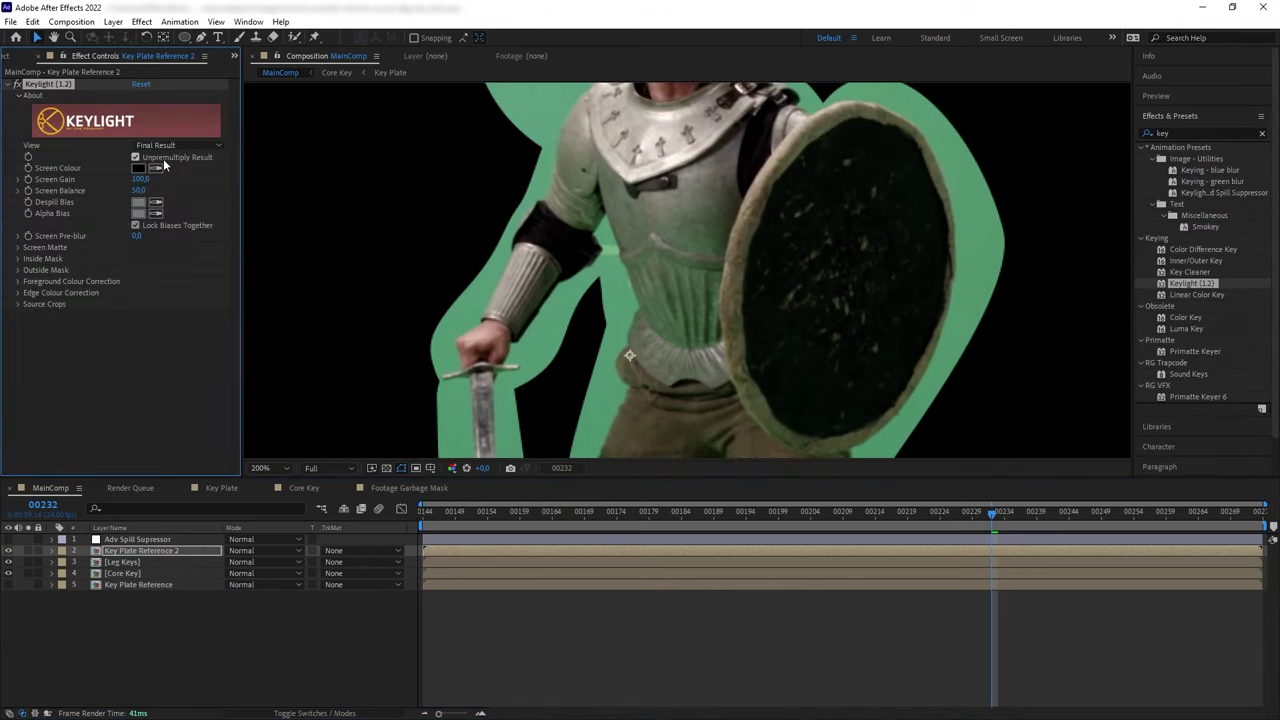
pyautogui.press('.')
pyautogui.click(178, 145)
pyautogui.click(188, 292)
# Set the Screen Matte's Clip Black to 20 and Clip White to 62 on Key Plate Reference 2
pyautogui.click(18, 247)
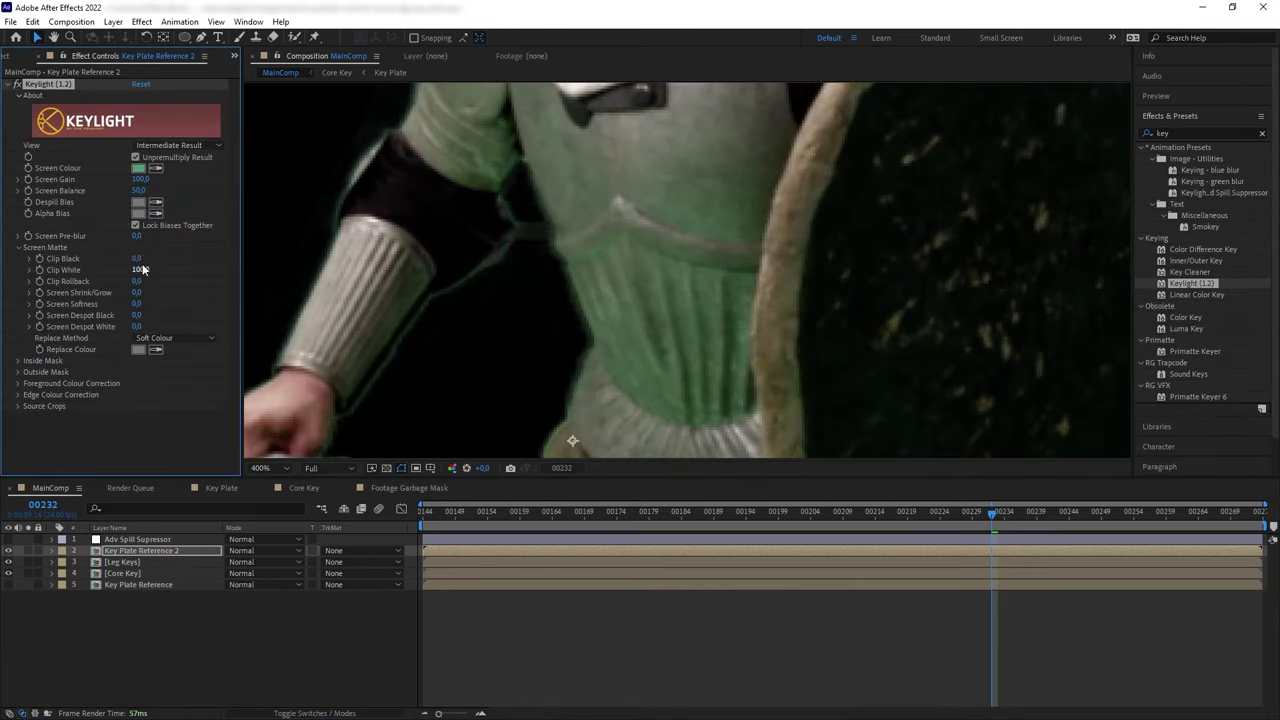
pyautogui.moveTo(139, 259); pyautogui.dragTo(159, 259)
pyautogui.moveTo(139, 270); pyautogui.dragTo(101, 270)
pyautogui.scroll(-1, 628, 352)
# Draw a closed six-point mask over the breastplate's sword-side edge on Key Plate Reference 2 at frame 232
pyautogui.press('g')
pyautogui.click(600, 193)
pyautogui.click(609, 290)
pyautogui.click(614, 358)
pyautogui.click(668, 363)
pyautogui.click(698, 296)
pyautogui.click(647, 205)
pyautogui.click(600, 193)
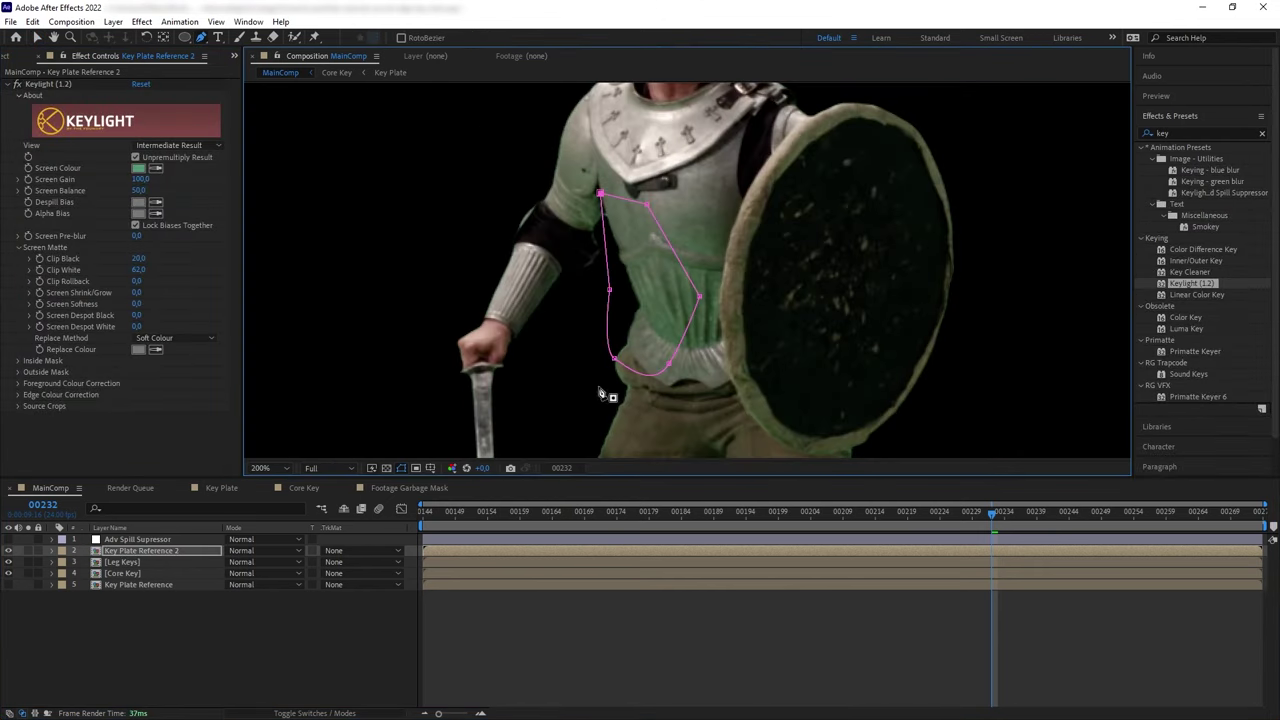
pyautogui.hotkey('alt', 'm')
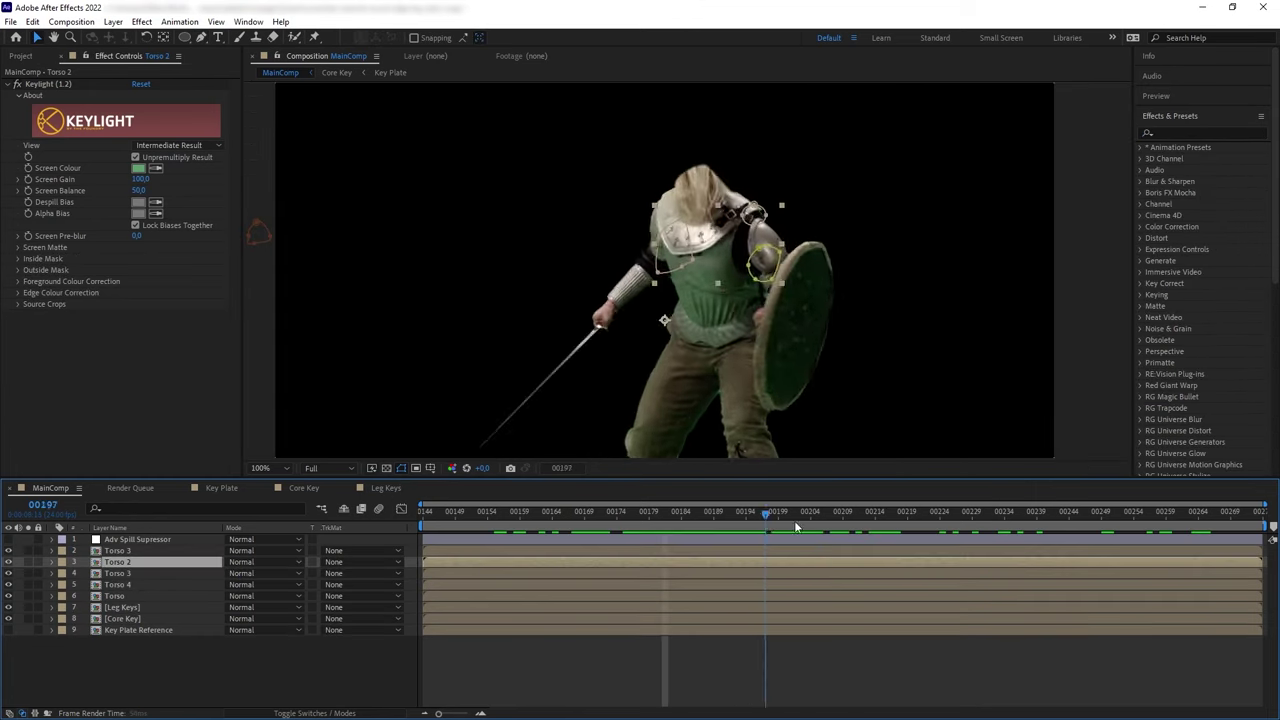
# Scrub back to frame 163, compare the shot with and without Torso 2, and review each torso layer's mask
pyautogui.moveTo(771, 518); pyautogui.dragTo(546, 522)
pyautogui.click(10, 563)
pyautogui.click(10, 563)
pyautogui.click(118, 552)
pyautogui.click(122, 563)
pyautogui.click(130, 574)
pyautogui.click(125, 585)
pyautogui.click(124, 596)
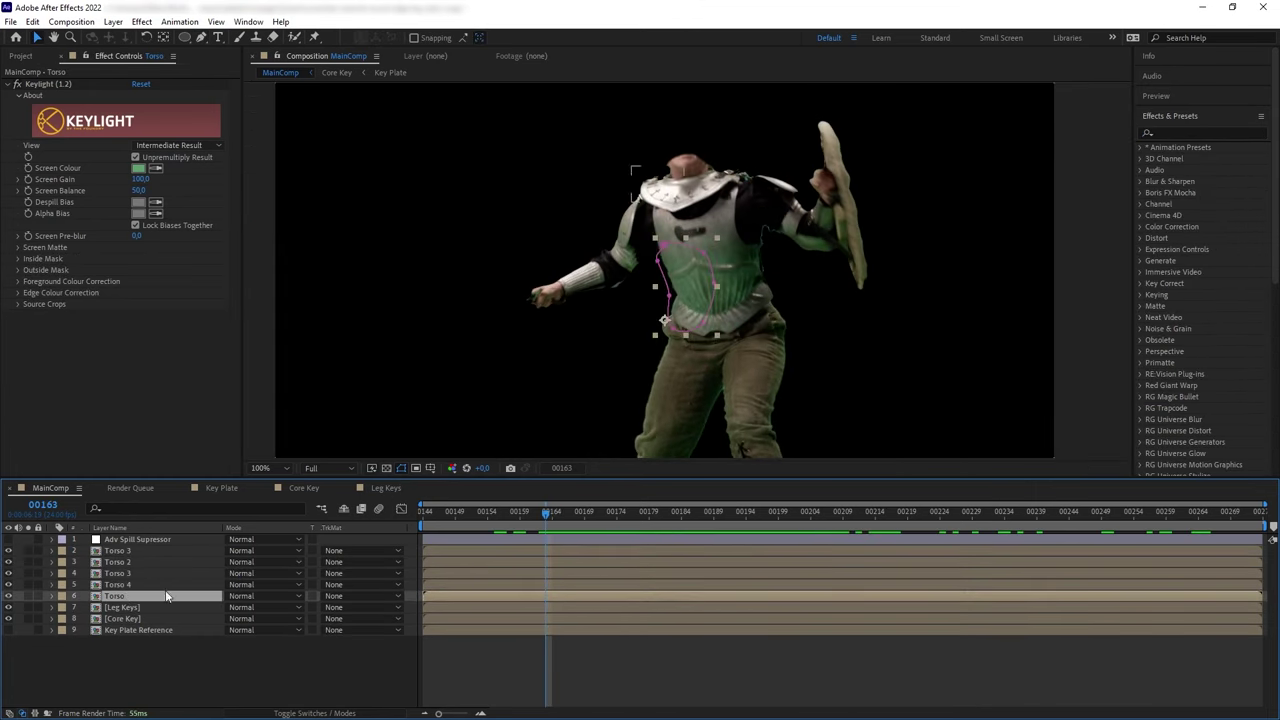
# Pre-compose the five torso layers into a new composition named Torso Keys
pyautogui.keyDown('shift'); pyautogui.click(120, 551); pyautogui.keyUp('shift')
pyautogui.hotkey('ctrl', 'shift', 'c')
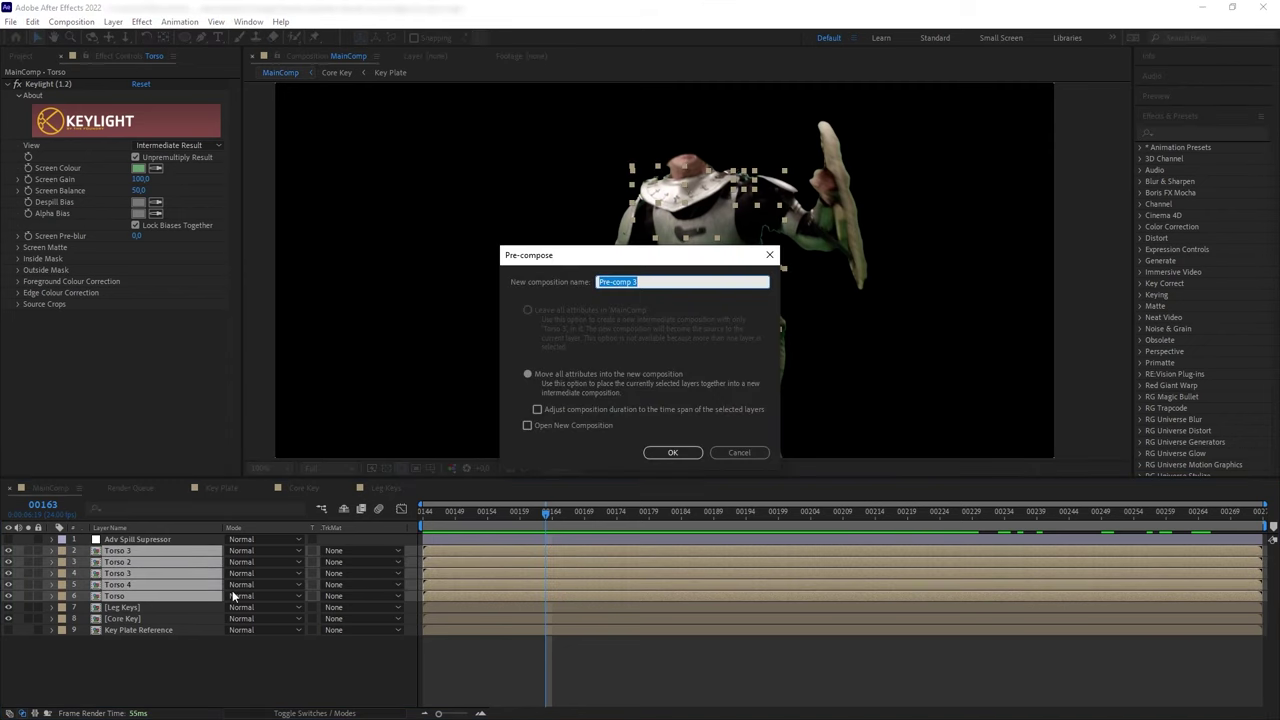
pyautogui.write('Torso Keys')
pyautogui.press('Return')
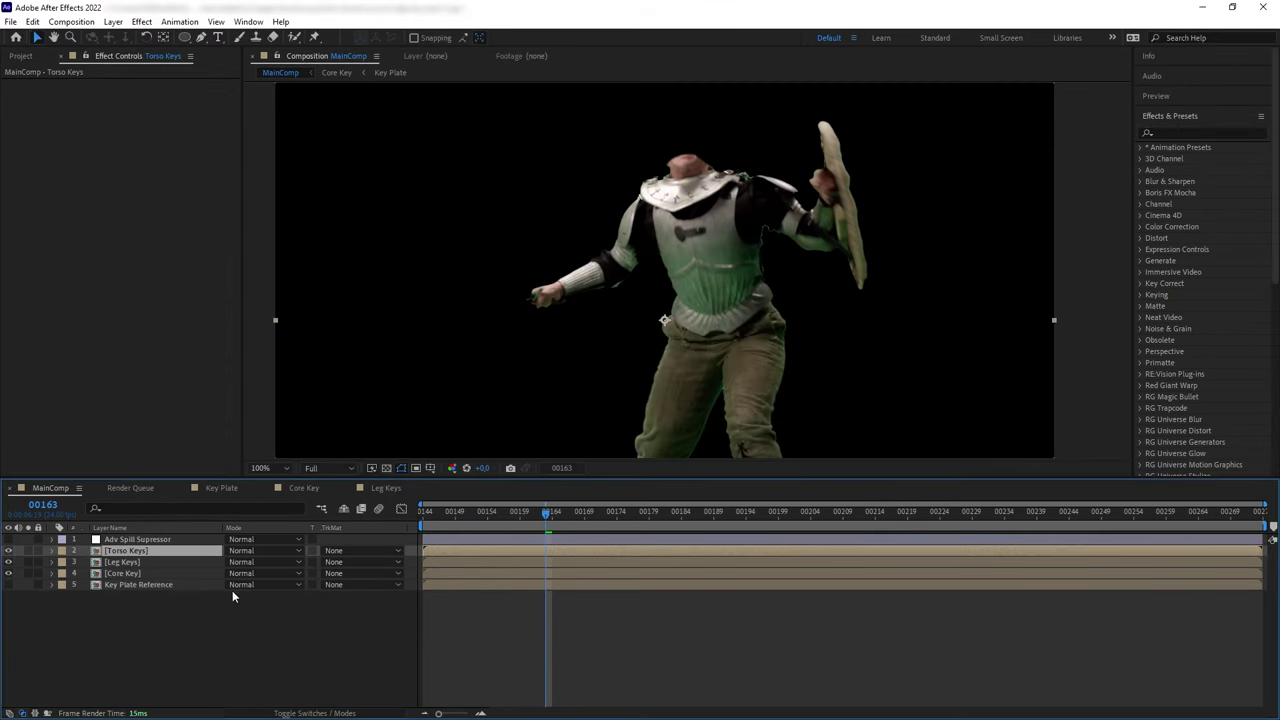
# Apply Key Cleaner to the Torso Keys layer and set its Additional Edge Radius to 0,1
pyautogui.click(1192, 133)
pyautogui.write('key cl')
pyautogui.moveTo(1189, 194); pyautogui.dragTo(126, 553)
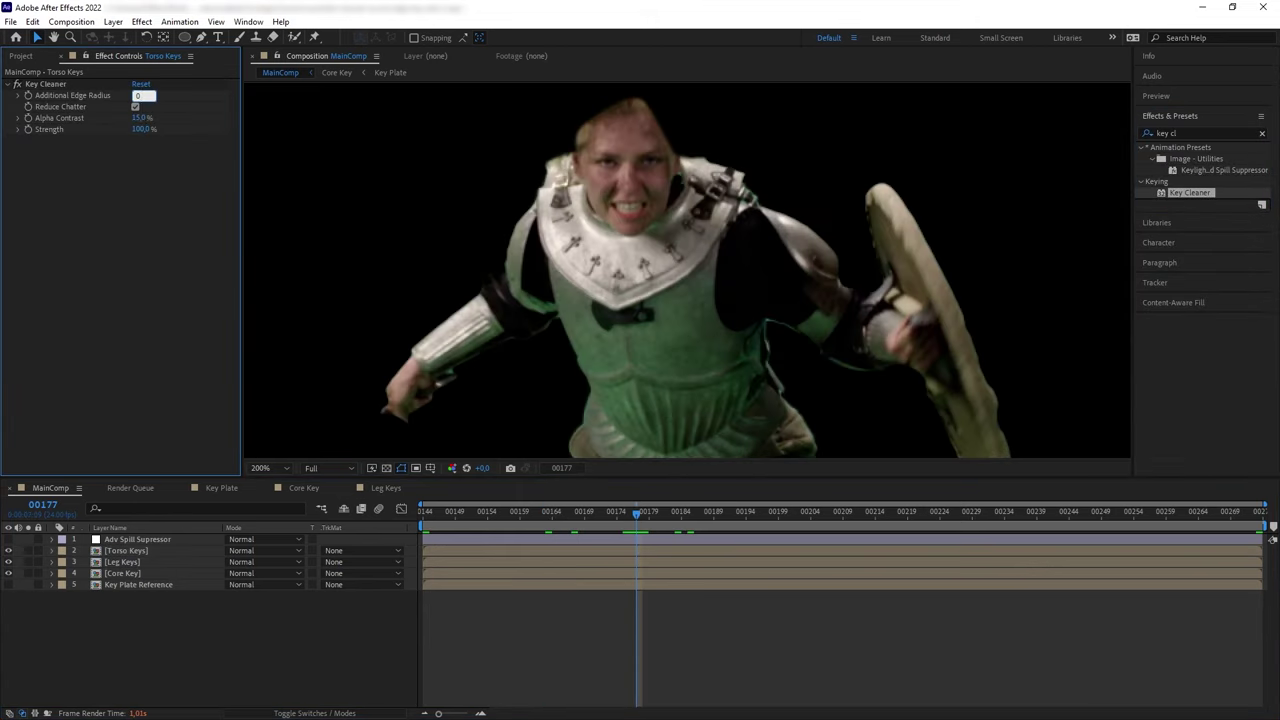
pyautogui.write(',1')
pyautogui.press('Return')
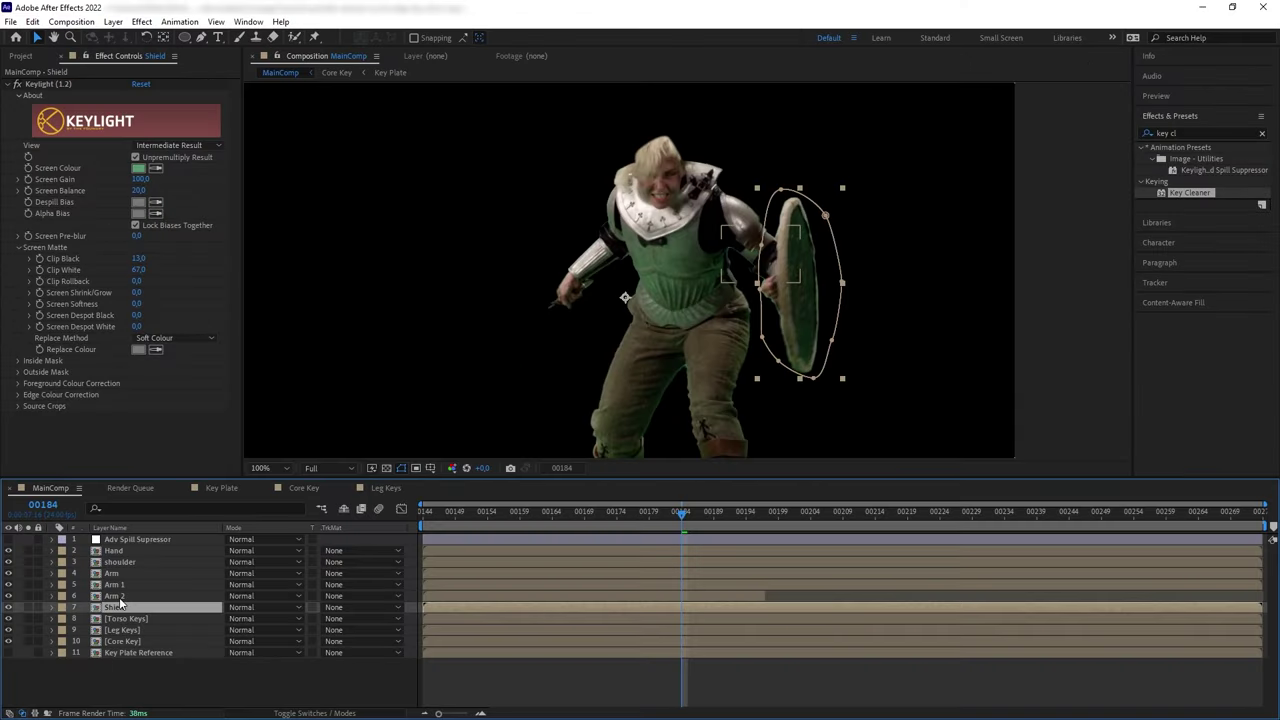
# Review the individual arm and shoulder layer masks, then scrub back through the shot to inspect the keyed edges
pyautogui.hotkey('ctrl', 'Up')
pyautogui.hotkey('ctrl', 'Up')
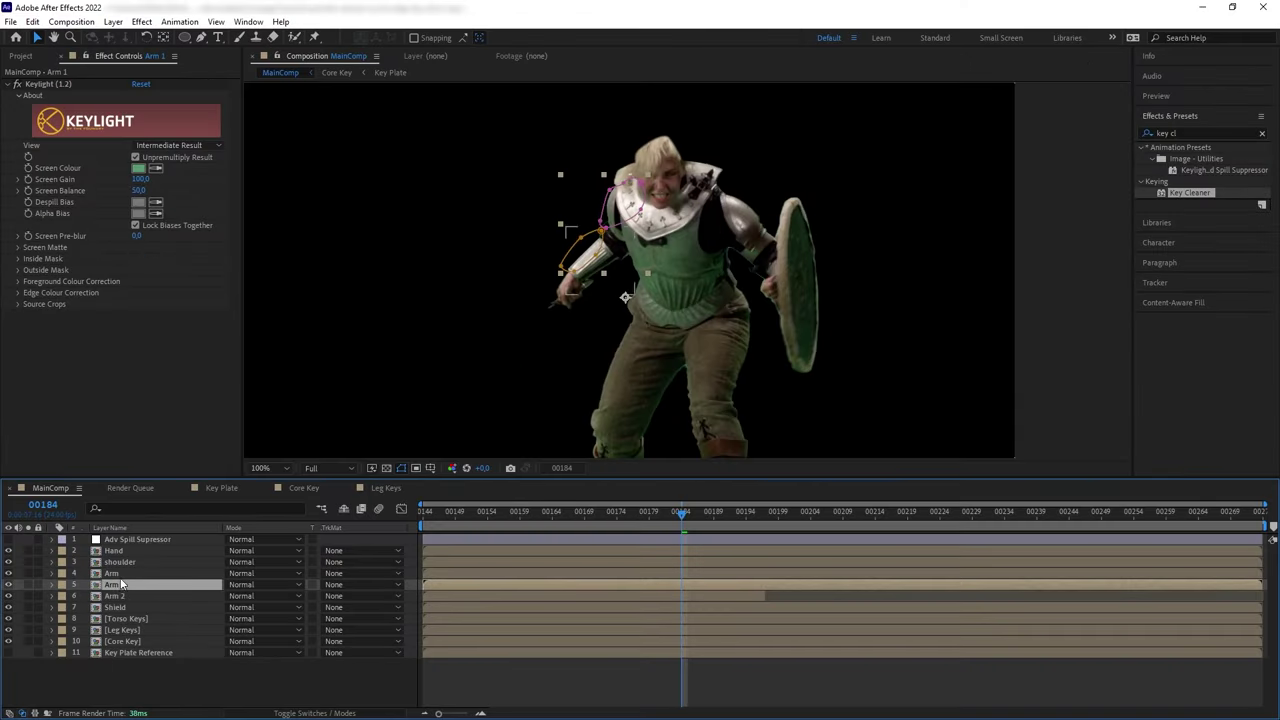
pyautogui.click(121, 573)
pyautogui.click(120, 563)
pyautogui.click(119, 573)
pyautogui.click(118, 584)
pyautogui.click(120, 592)
pyautogui.moveTo(706, 511); pyautogui.dragTo(562, 508)
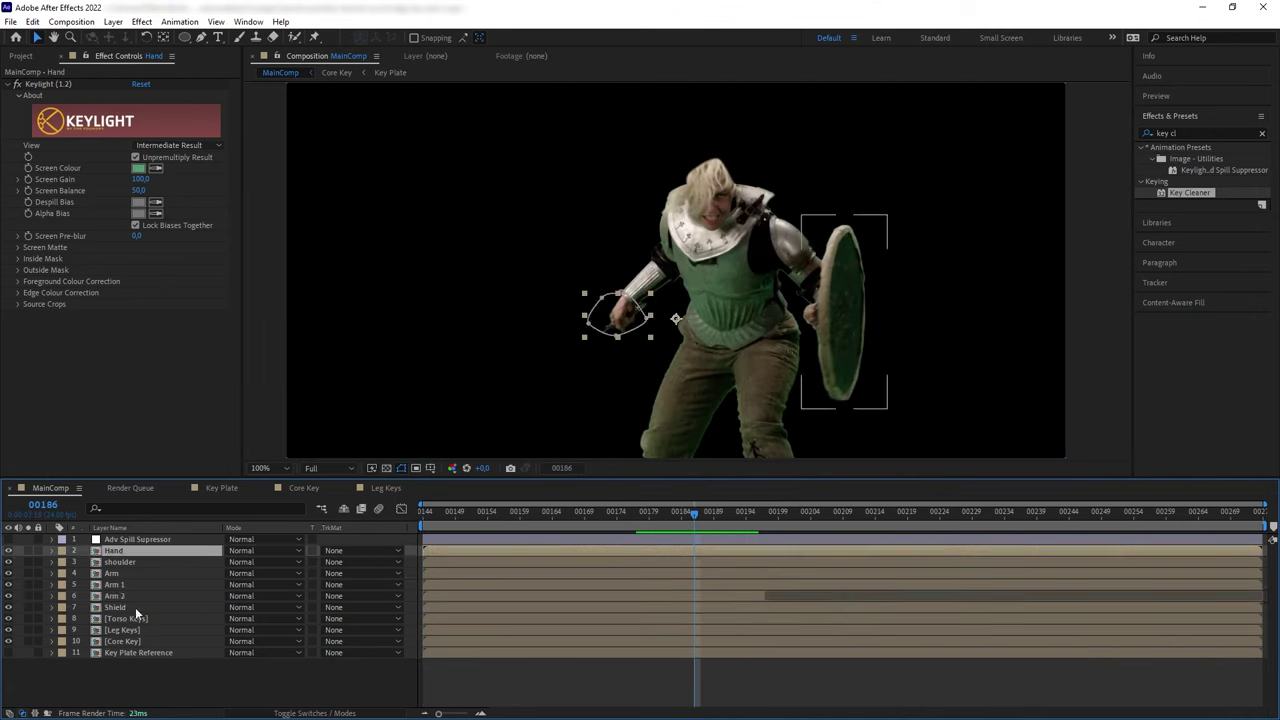
# Pre-compose the six layers from Hand through Shield into a new composition named Arms
pyautogui.keyDown('shift'); pyautogui.click(139, 607); pyautogui.keyUp('shift')
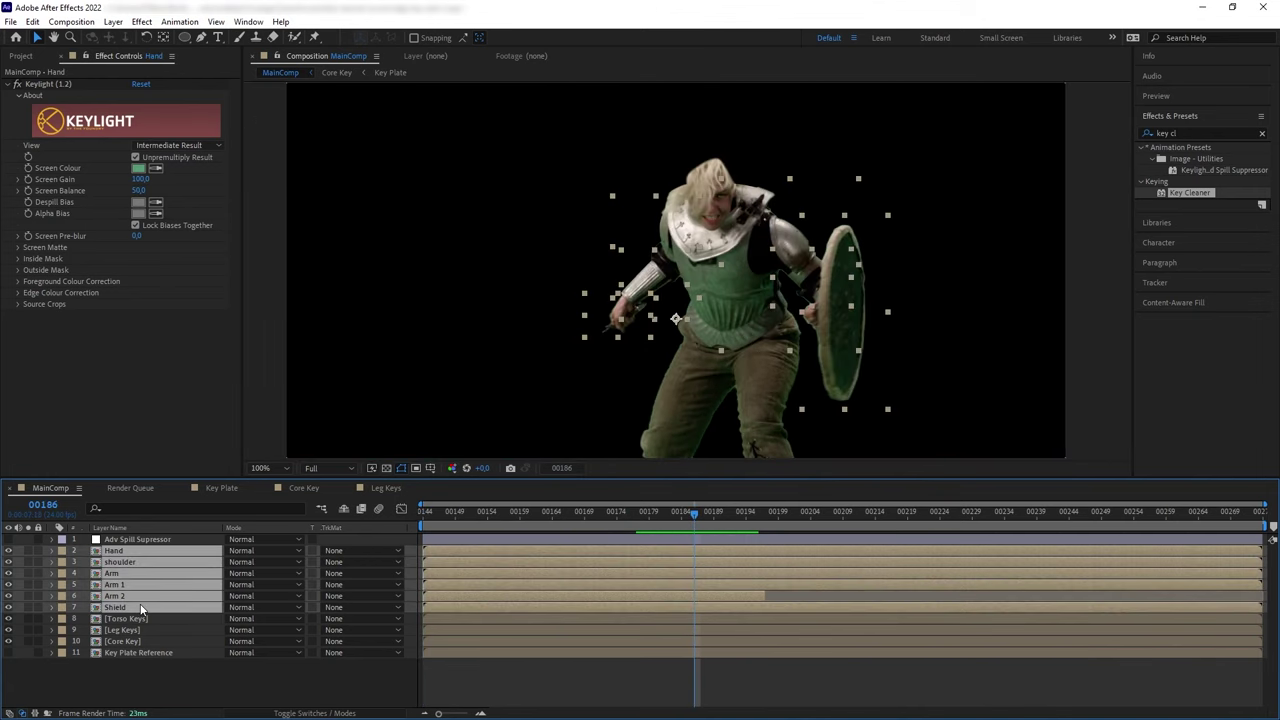
pyautogui.hotkey('ctrl', 'shift', 'c')
pyautogui.write('Arms')
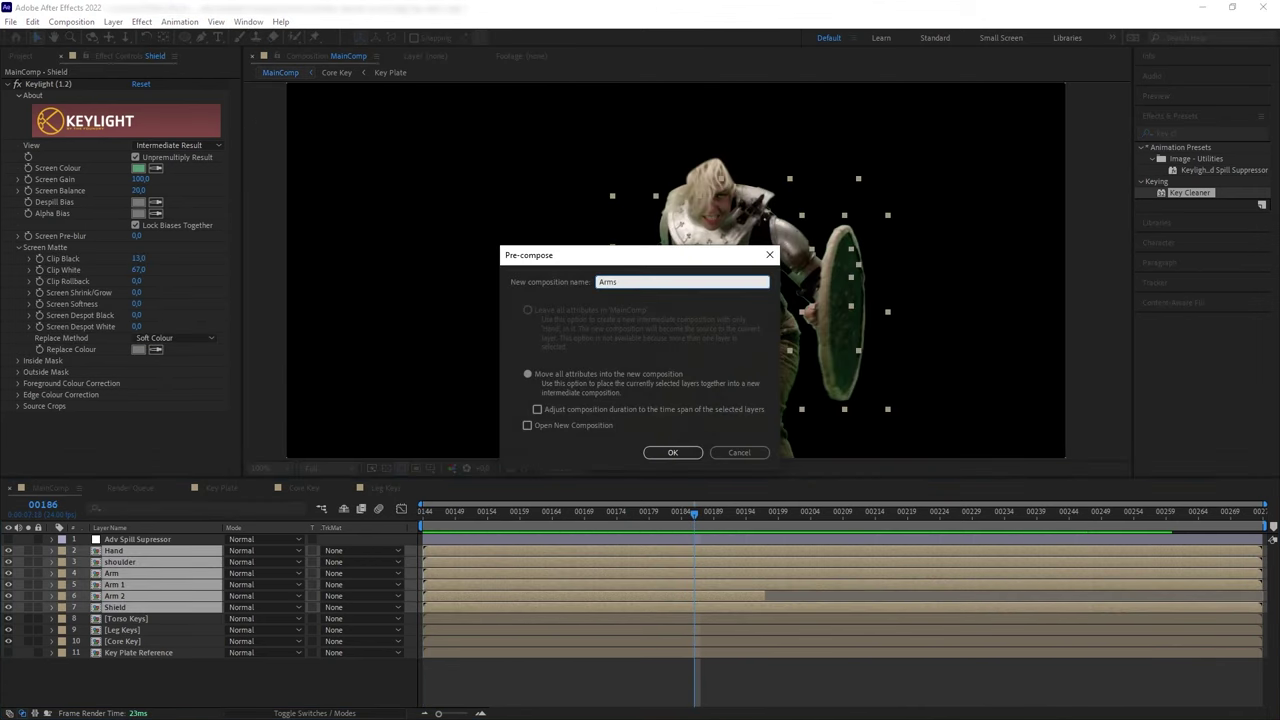
pyautogui.press('Return')
# Apply Key Cleaner to the Arms layer with Additional Edge Radius 0,1 and Alpha Contrast 10%
pyautogui.press('.')
pyautogui.moveTo(1190, 192); pyautogui.dragTo(154, 177)
pyautogui.click(140, 95)
pyautogui.click(84, 151)
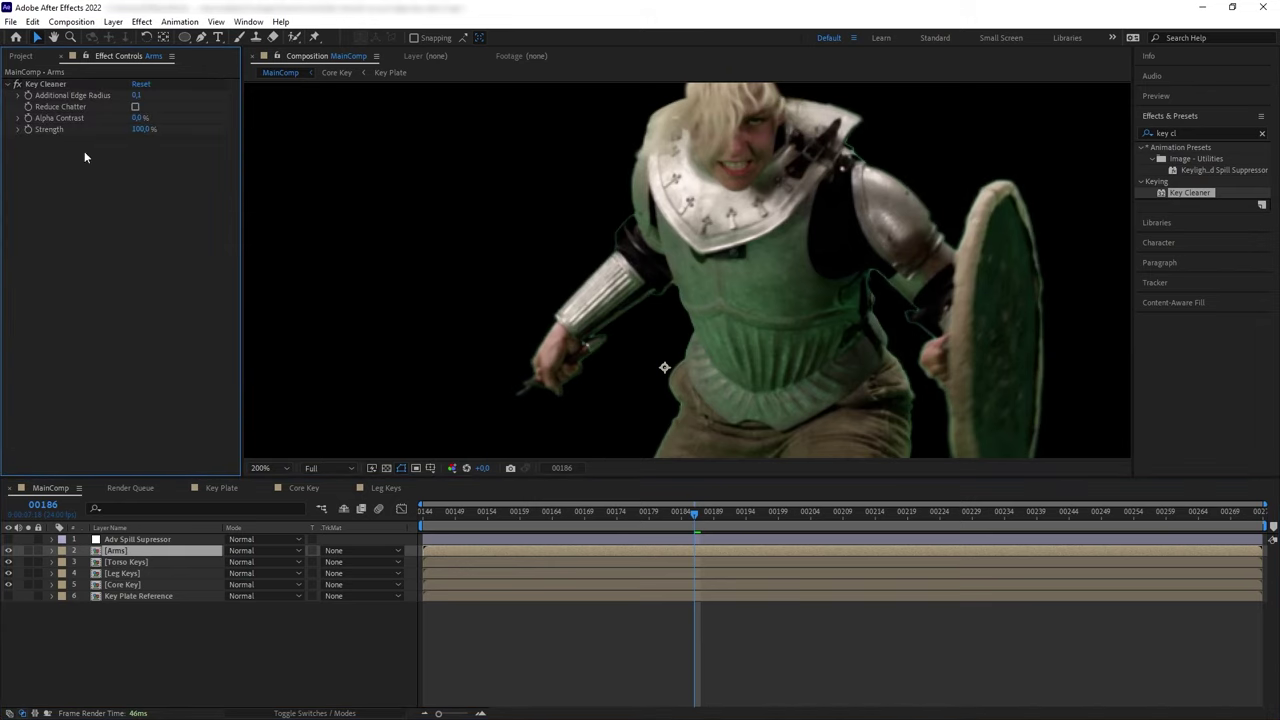
pyautogui.click(137, 117)
pyautogui.write('10')
pyautogui.click(163, 241)
pyautogui.press(',')
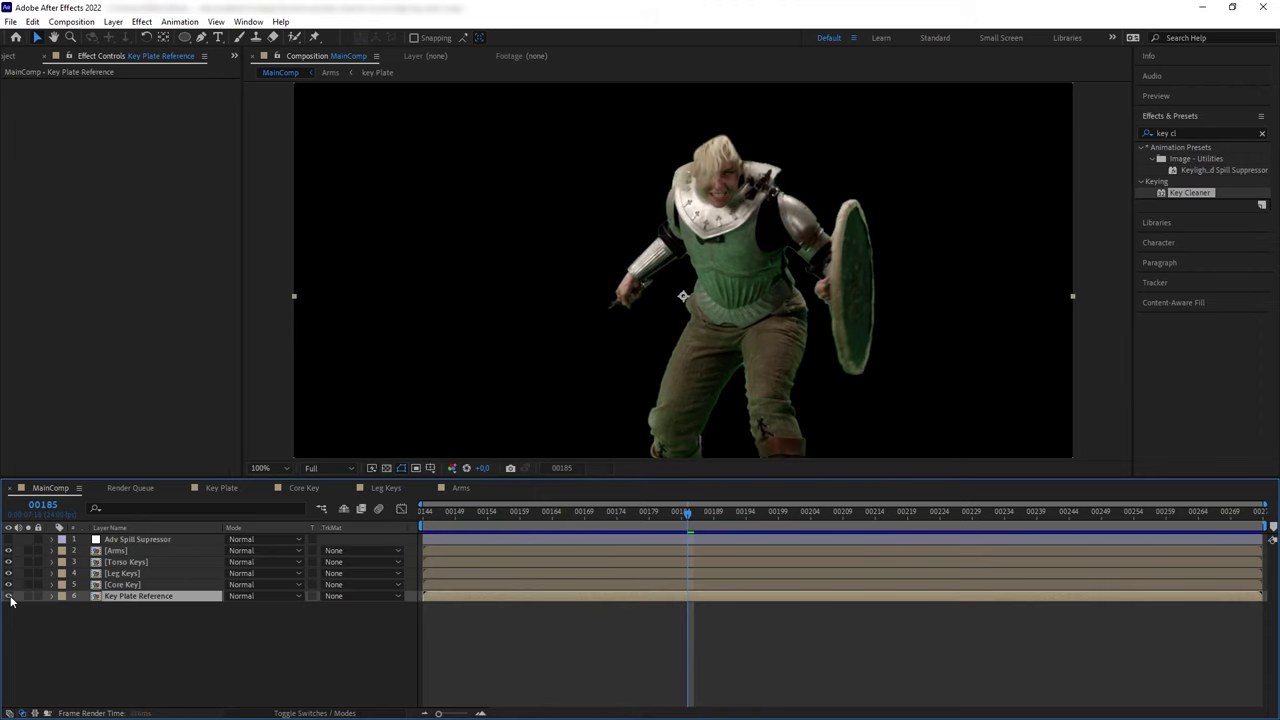
# Show Key Plate Reference on its own and go to frame 167 to examine the motion-blurred sword
pyautogui.click(9, 597)
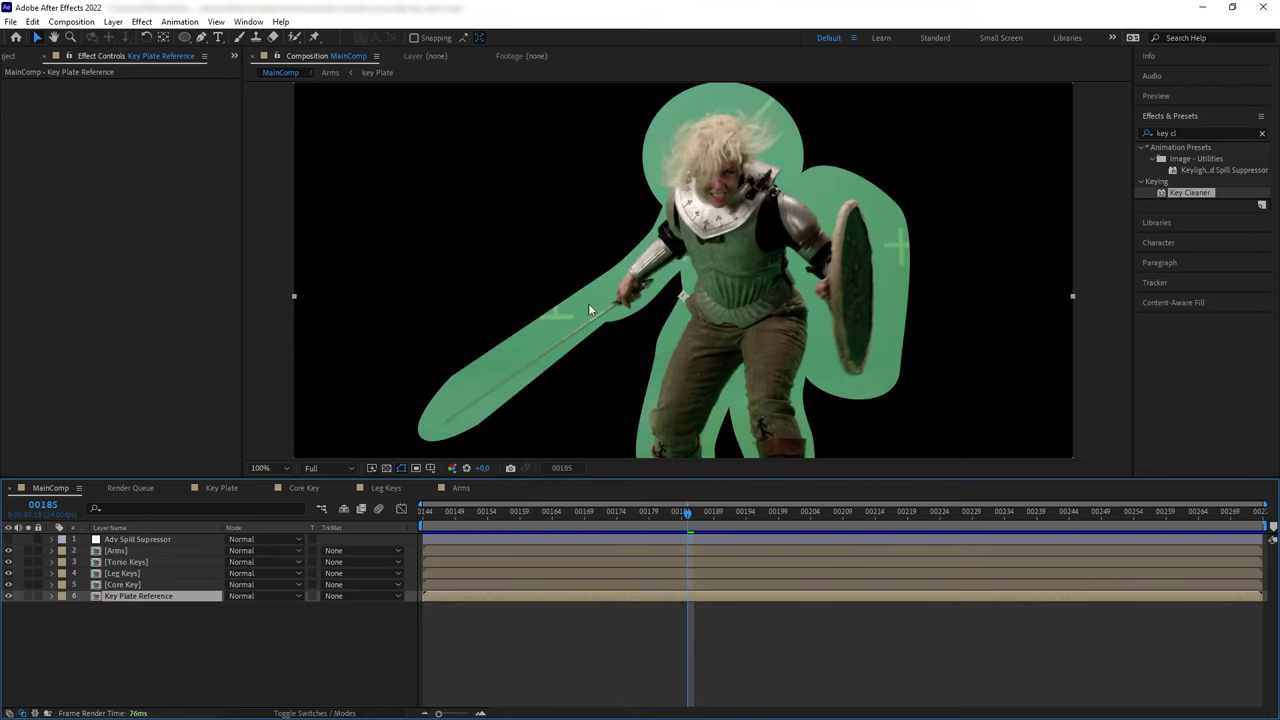
pyautogui.click(29, 596)
pyautogui.moveTo(640, 514); pyautogui.dragTo(571, 514)
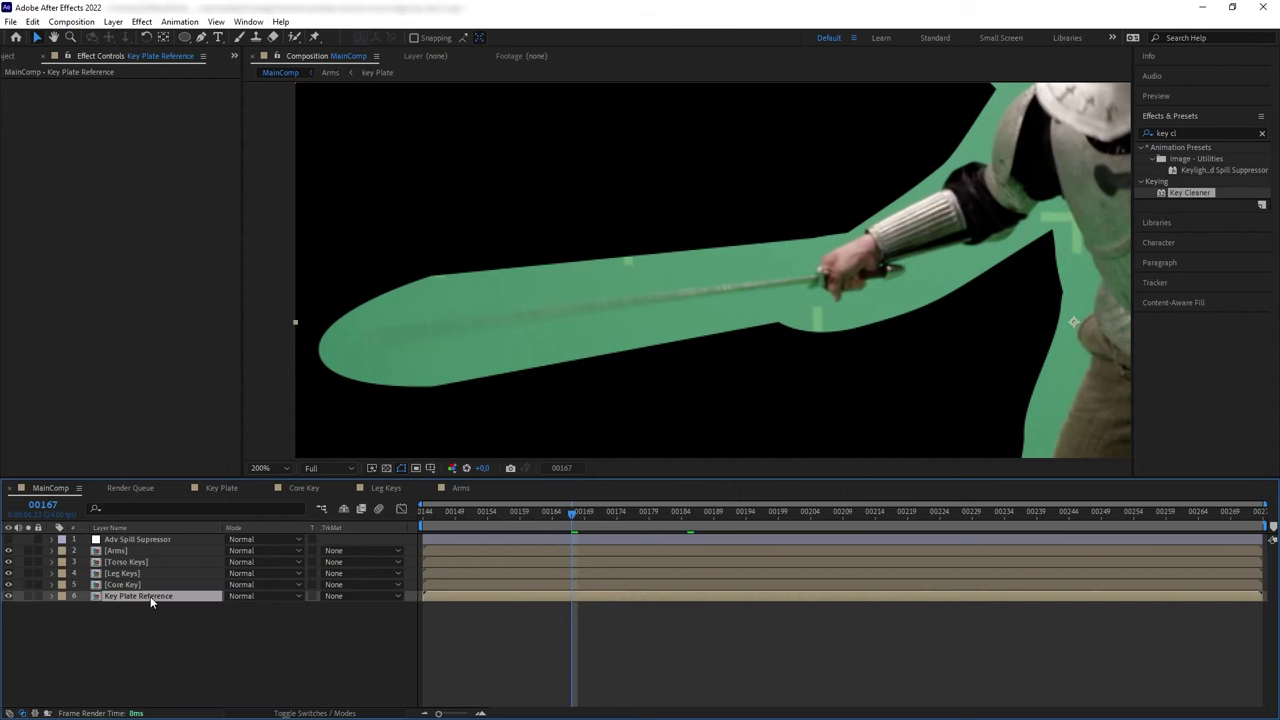
# Duplicate Key Plate Reference, move the copy directly above Arms, and rename it Sword
pyautogui.hotkey('ctrl', 'd')
pyautogui.moveTo(150, 597); pyautogui.dragTo(163, 547)
pyautogui.rightClick(163, 551)
pyautogui.click(200, 520)
pyautogui.write('Sword')
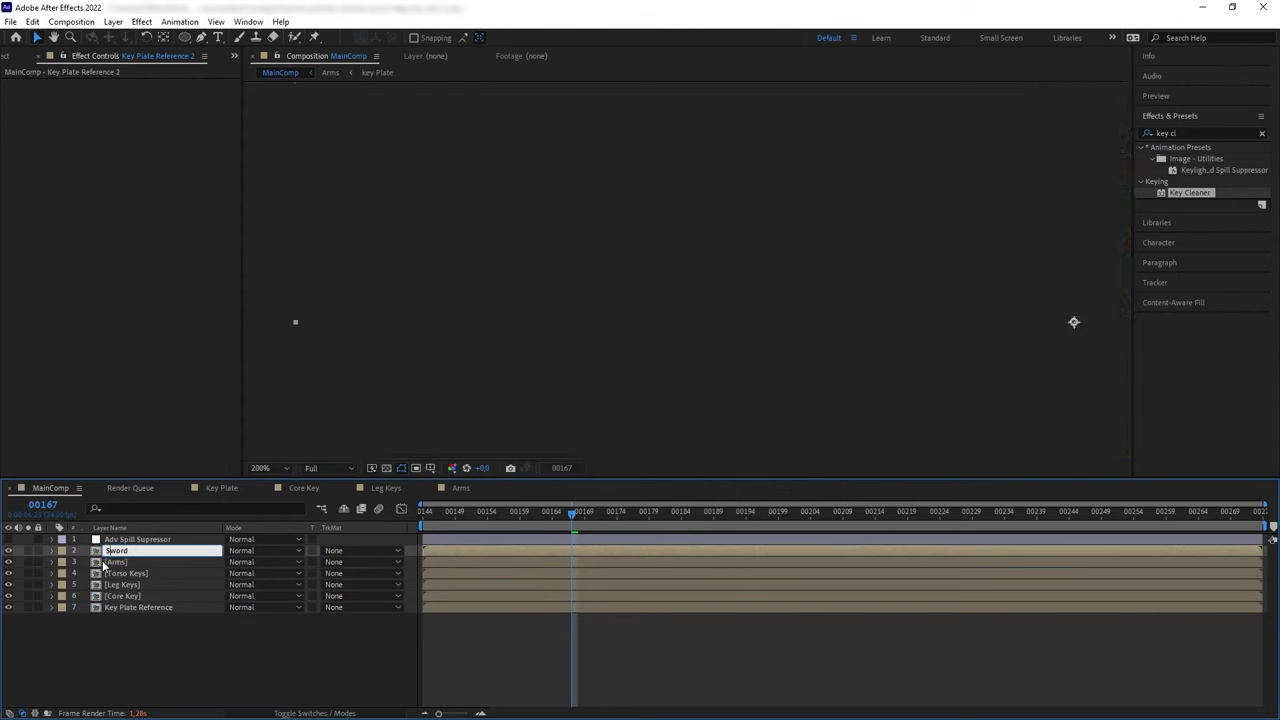
pyautogui.press('Return')
# Apply Keylight (1.2) to Sword, sample the green beside the blade as Screen Colour, and set View to Intermediate Result
pyautogui.click(1190, 133)
pyautogui.write('keylight')
pyautogui.moveTo(1203, 193); pyautogui.dragTo(143, 550)
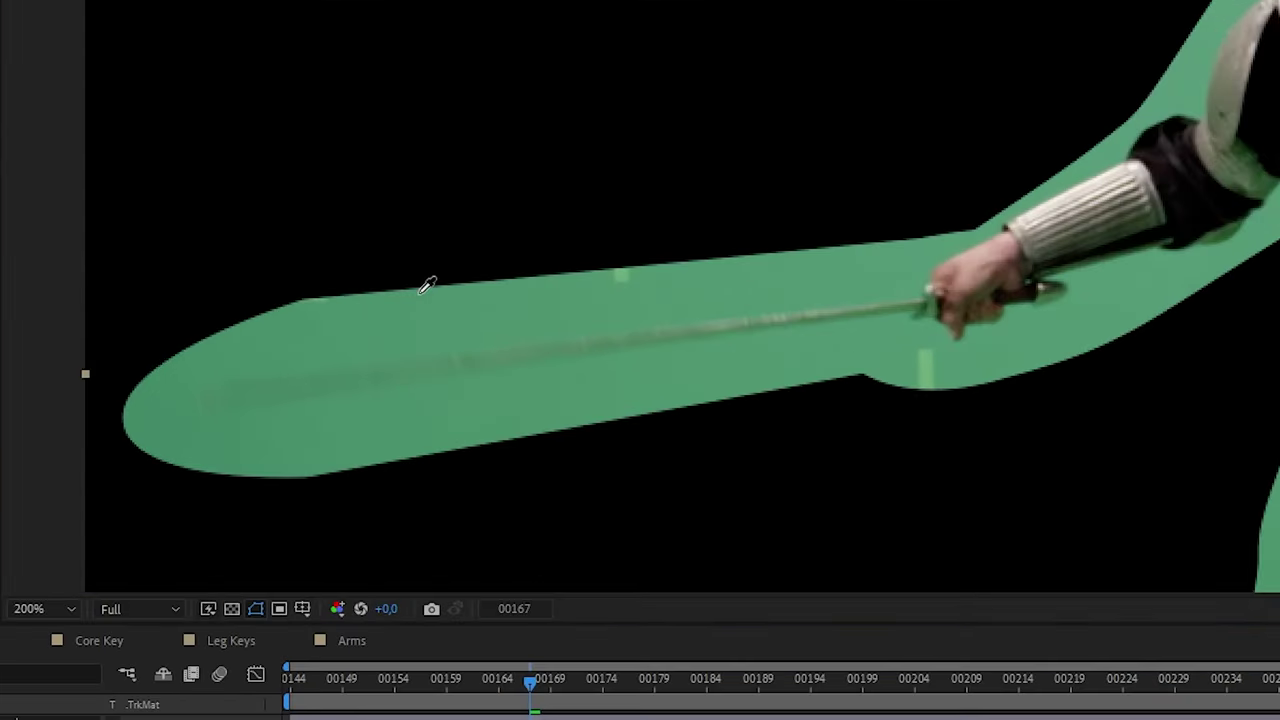
pyautogui.click(506, 316)
pyautogui.click(160, 146)
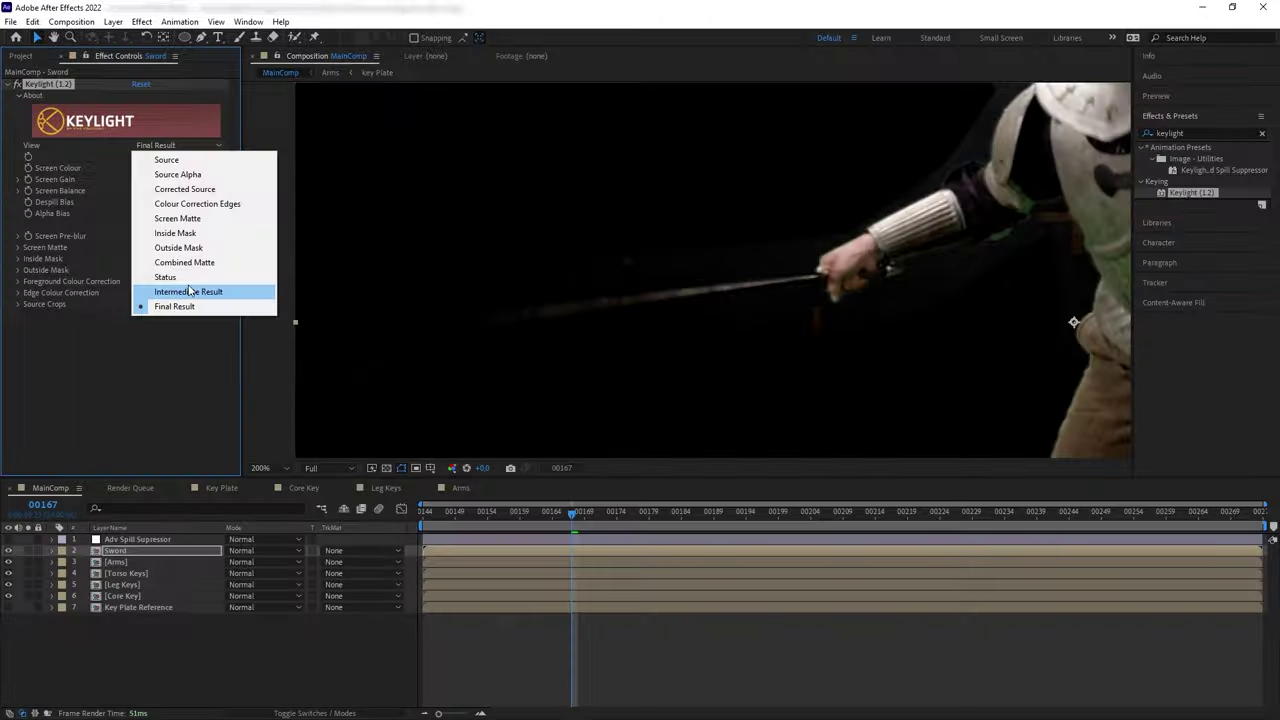
pyautogui.click(188, 291)
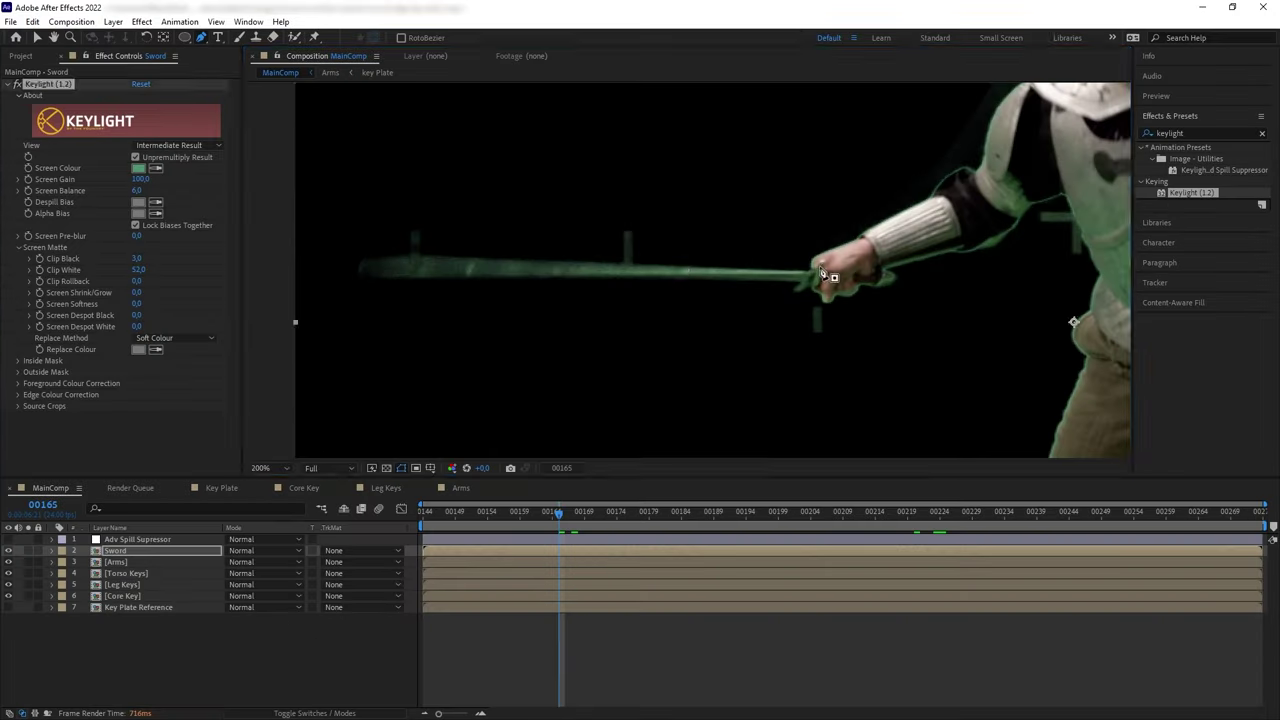
# Draw a closed mask tightly around the sword blade, up to the hand, on the Sword layer at frame 165
pyautogui.click(820, 266)
pyautogui.click(680, 263)
pyautogui.click(597, 261)
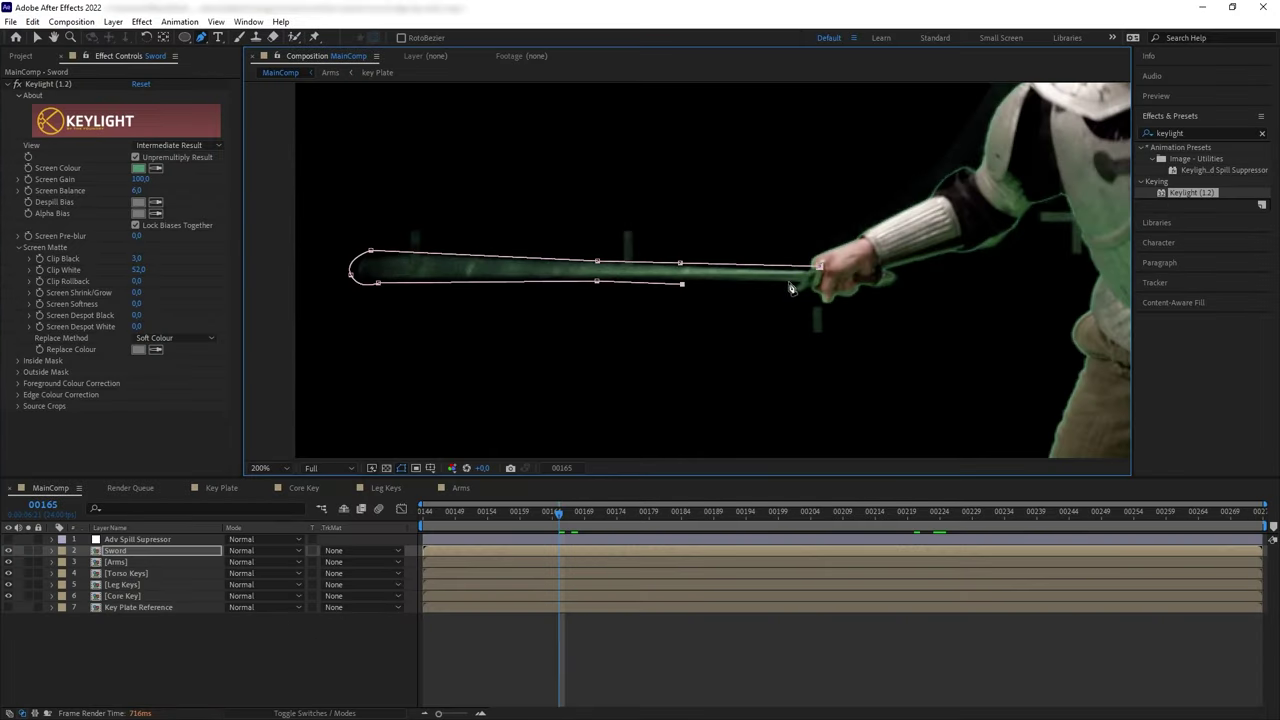
pyautogui.click(790, 284)
pyautogui.click(820, 267)
pyautogui.moveTo(806, 276); pyautogui.dragTo(817, 295)
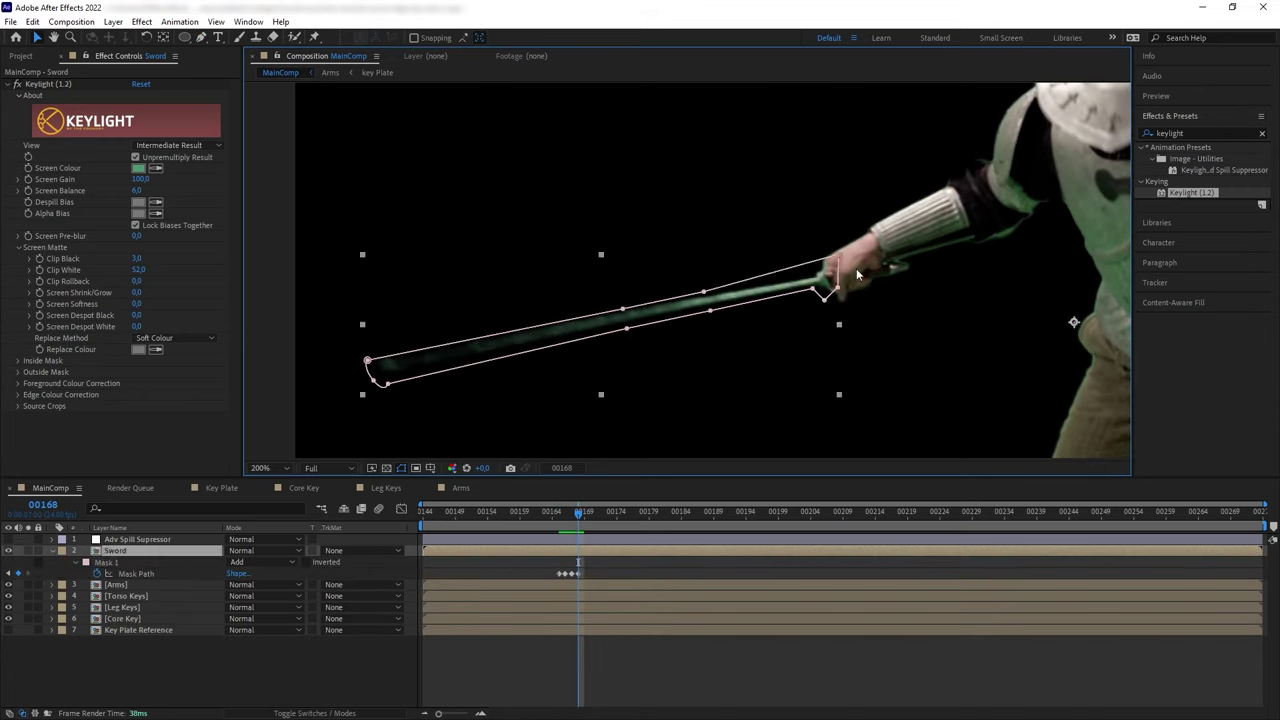
# Scrub through the shot to check the animated sword mask, and turn on the Adv Spill Supressor layer
pyautogui.press('Return')
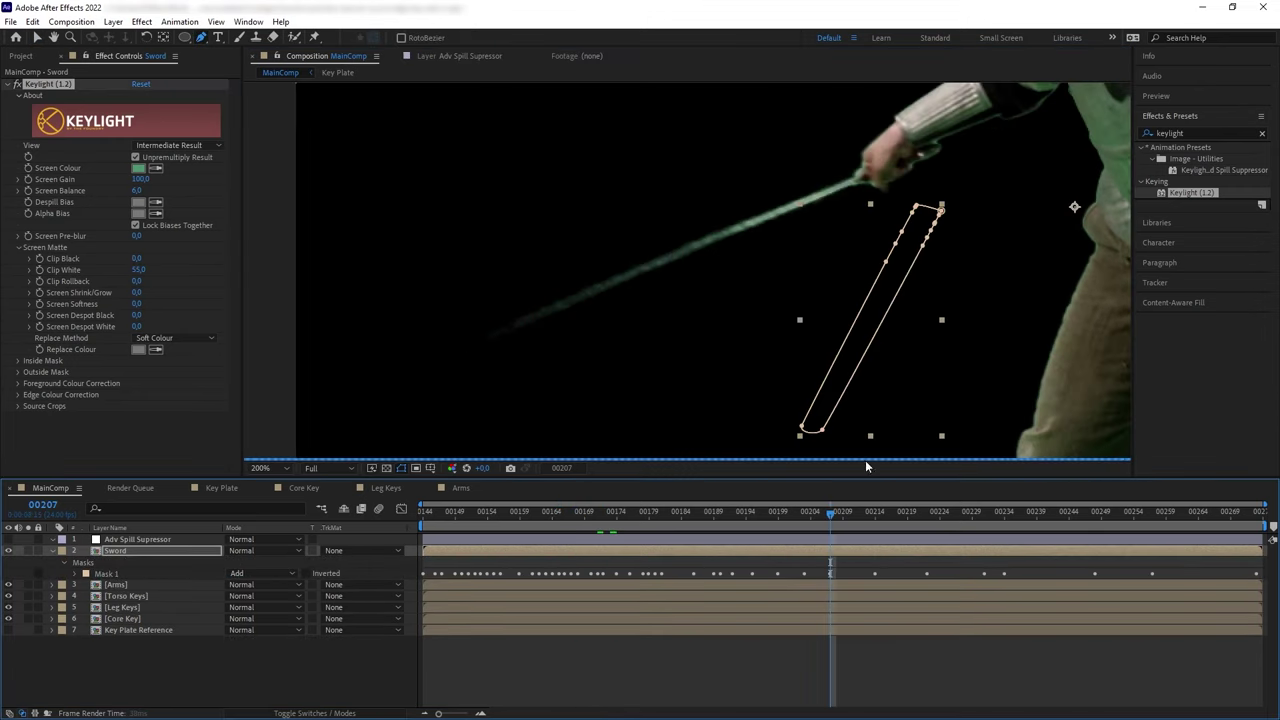
pyautogui.moveTo(829, 514); pyautogui.dragTo(826, 519)
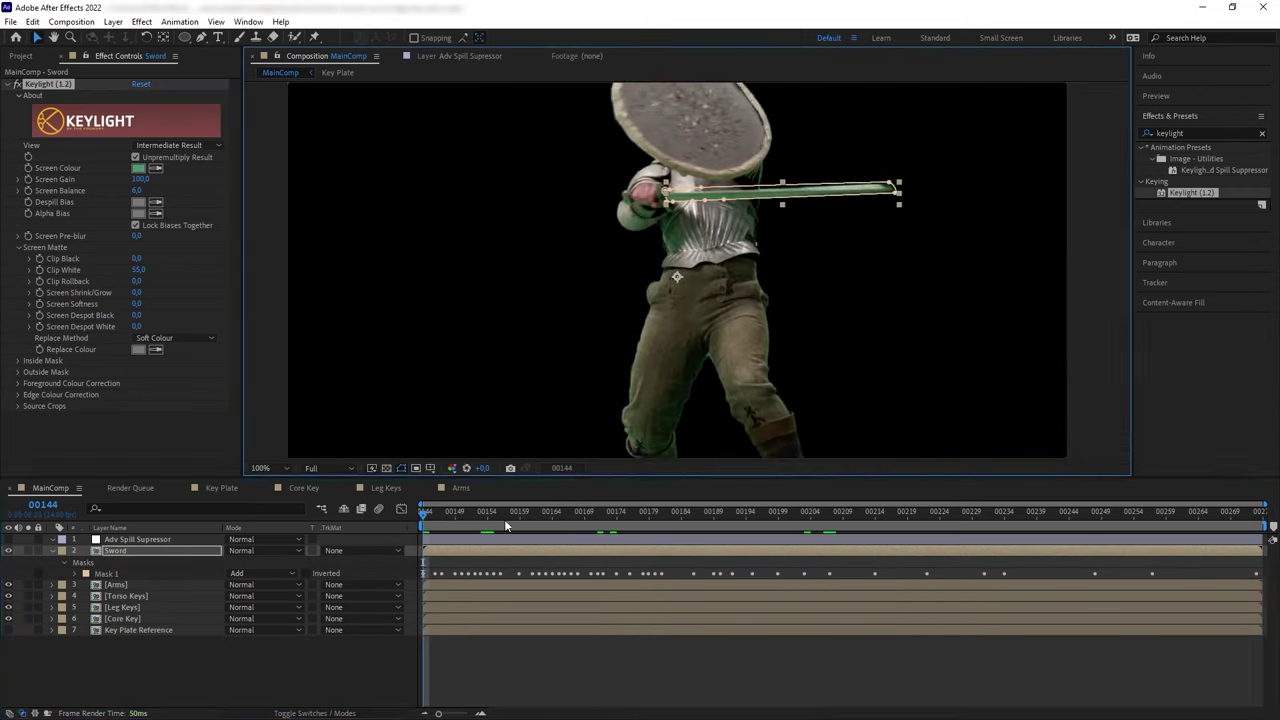
pyautogui.moveTo(508, 518); pyautogui.dragTo(617, 530)
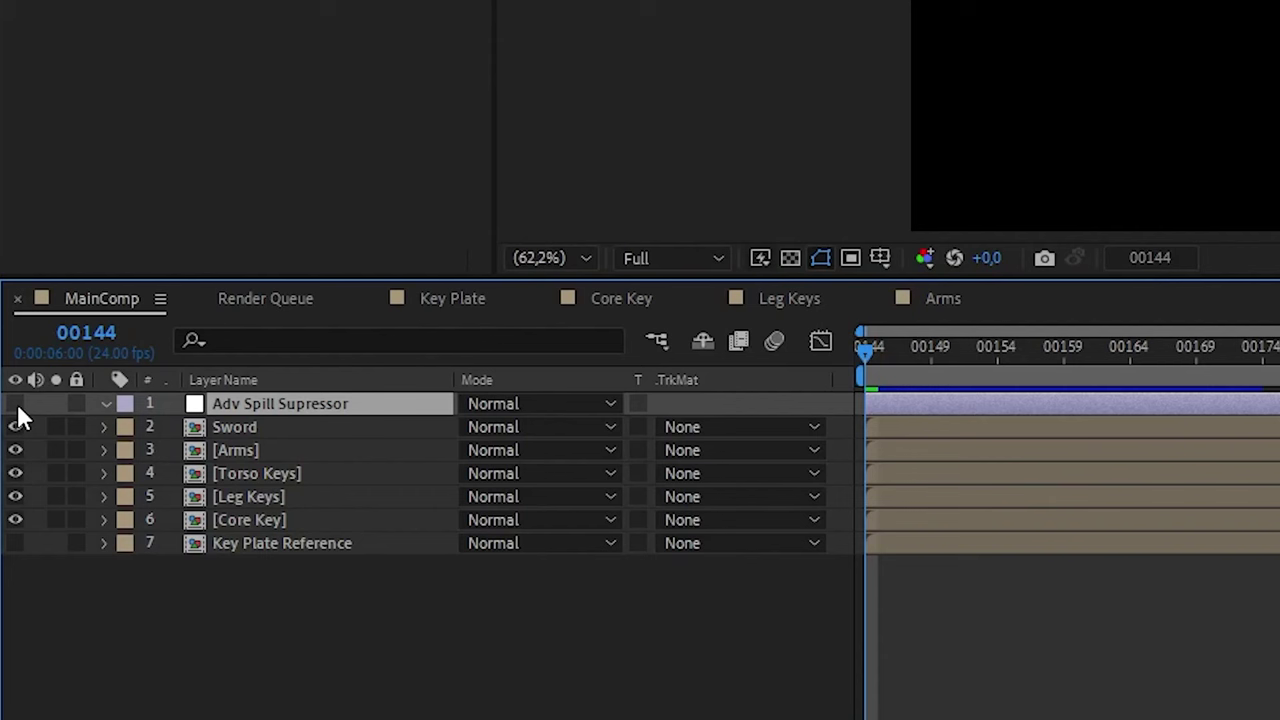
pyautogui.click(16, 401)
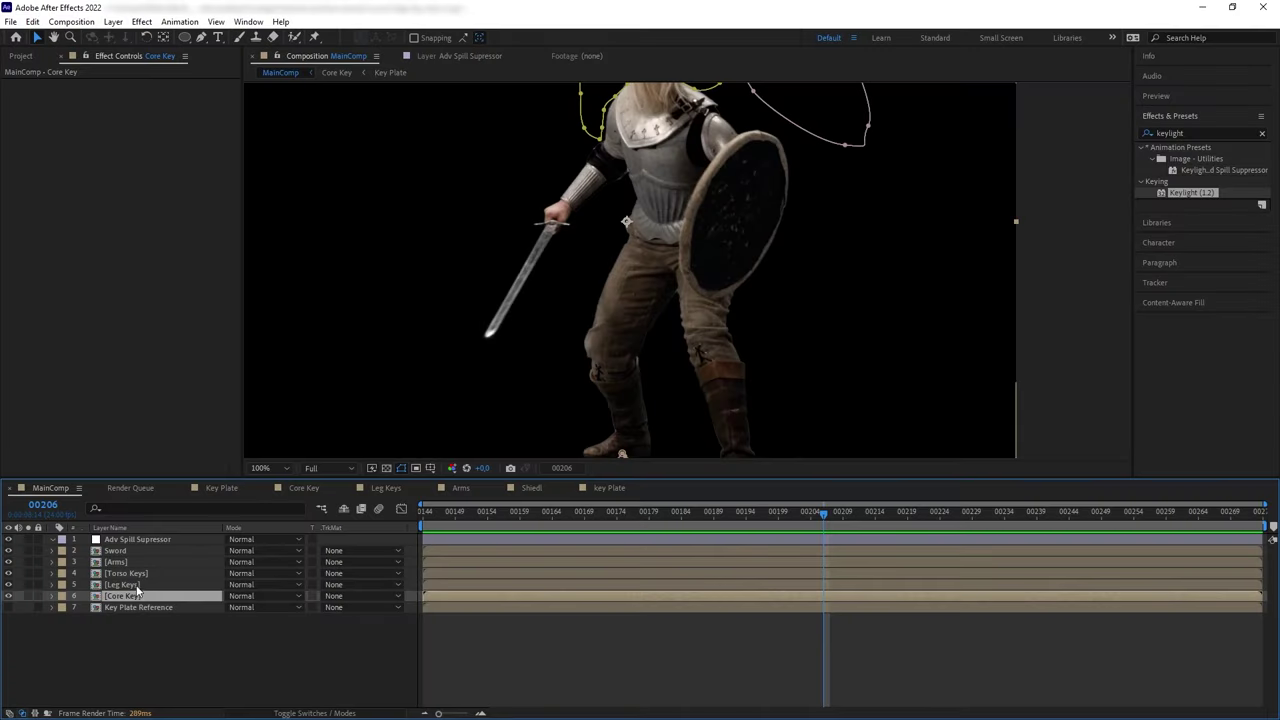
# Pre-compose the Arms, Torso Keys, Leg Keys and Core Key layers into a new composition named Body Key Matte
pyautogui.keyDown('ctrl'); pyautogui.click(136, 584); pyautogui.keyUp('ctrl')
pyautogui.keyDown('ctrl'); pyautogui.click(130, 571); pyautogui.keyUp('ctrl')
pyautogui.keyDown('ctrl'); pyautogui.click(119, 561); pyautogui.keyUp('ctrl')
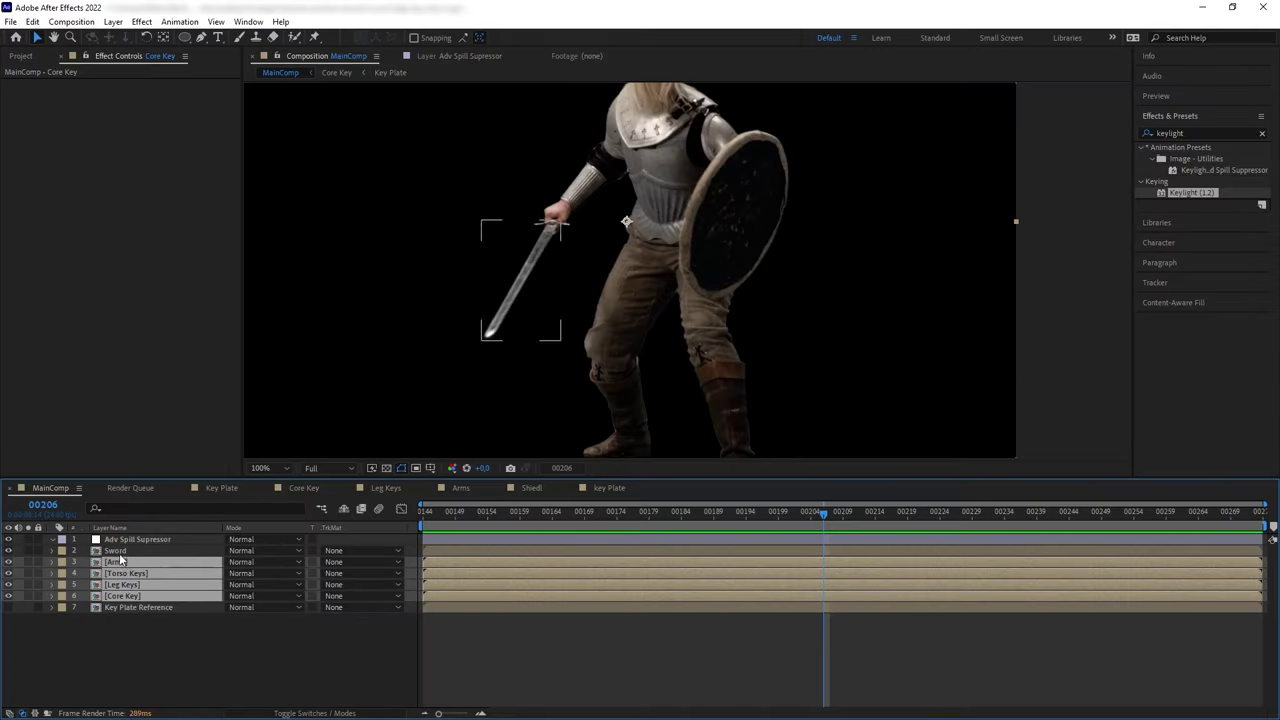
pyautogui.hotkey('ctrl', 'shift', 'c')
pyautogui.write('Body Key Matte')
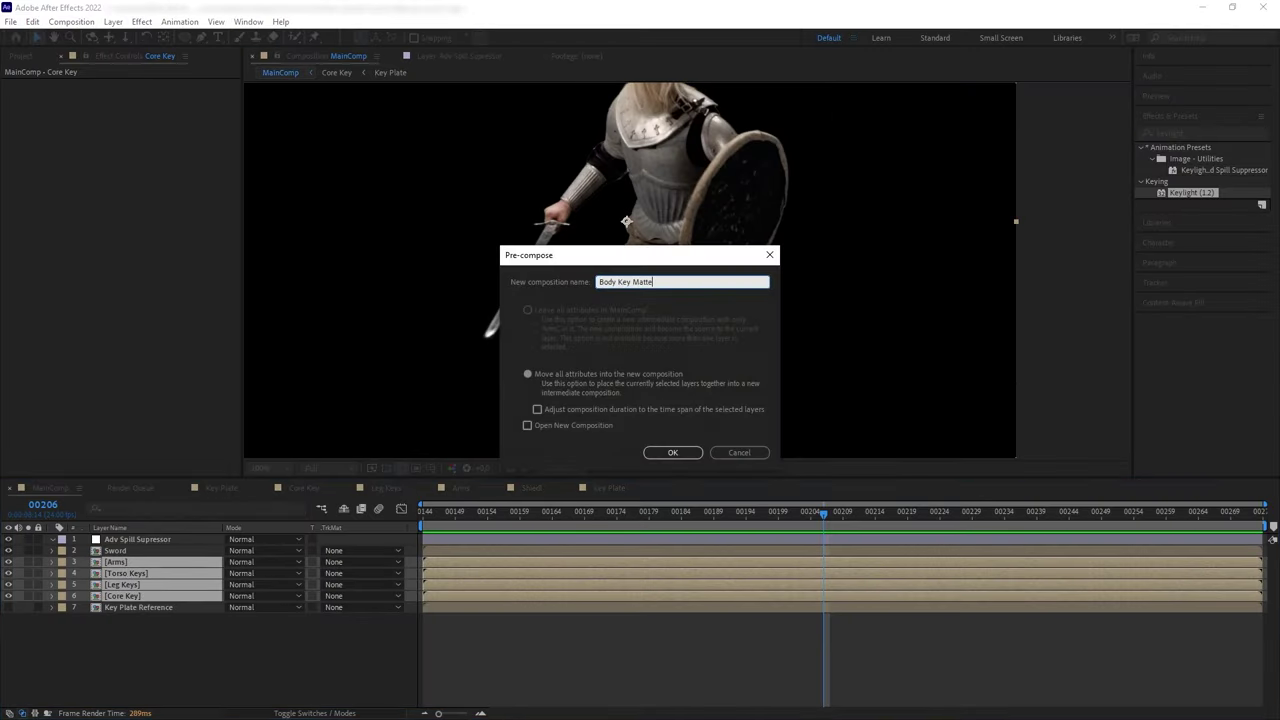
pyautogui.press('Return')
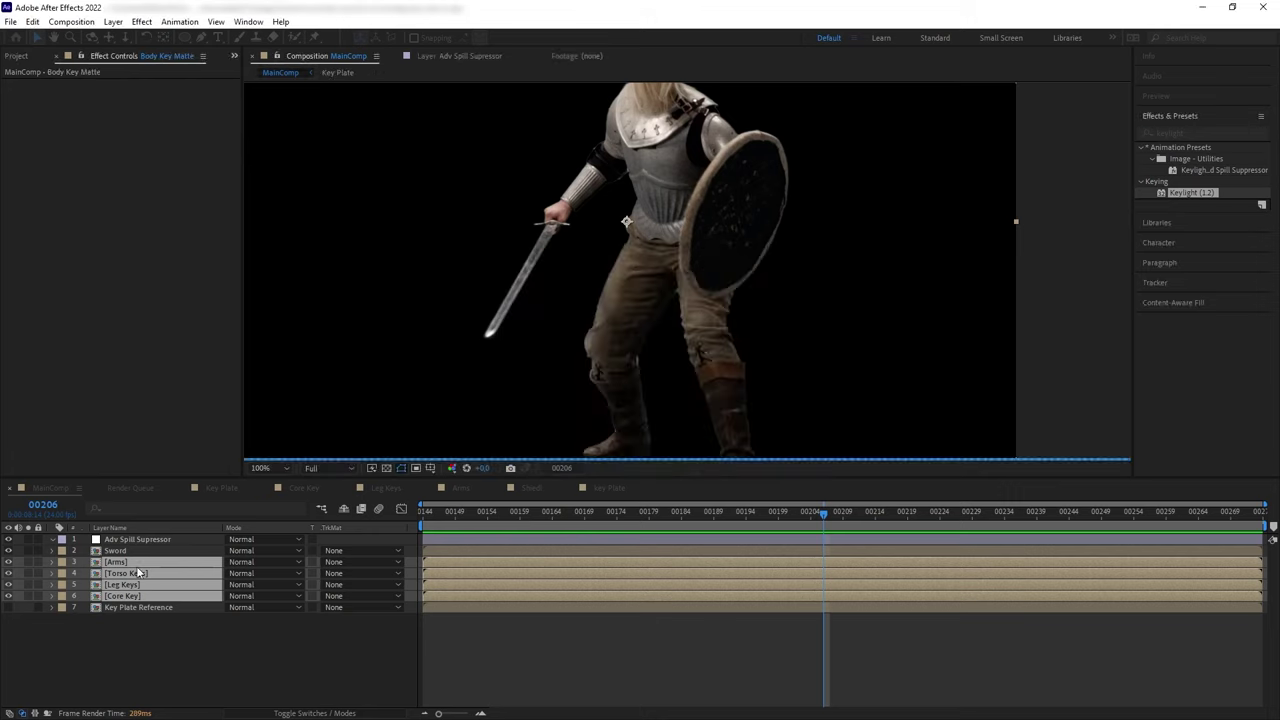
# Pre-compose Body Key Matte into a composition named Body Key Edge Fix, leaving attributes in MainComp, and open it
pyautogui.hotkey('ctrl', 'shift', 'c')
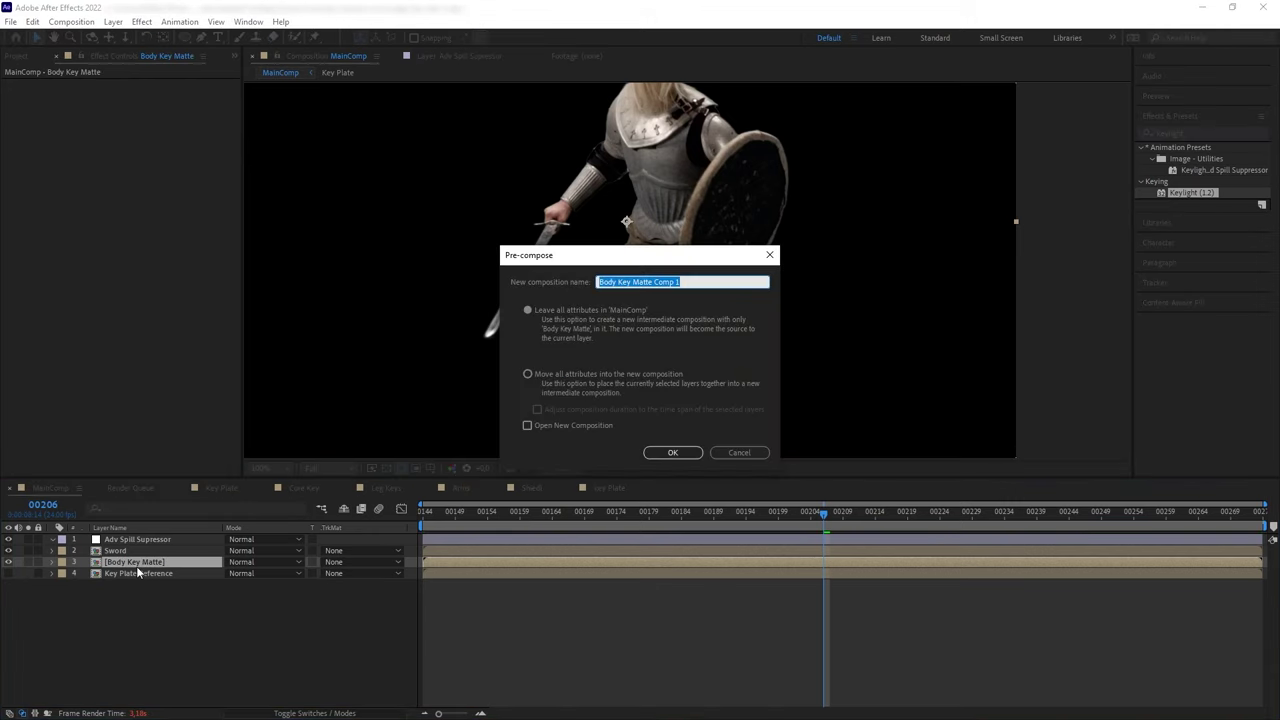
pyautogui.press('BackSpace')
pyautogui.write('Body Key Edge')
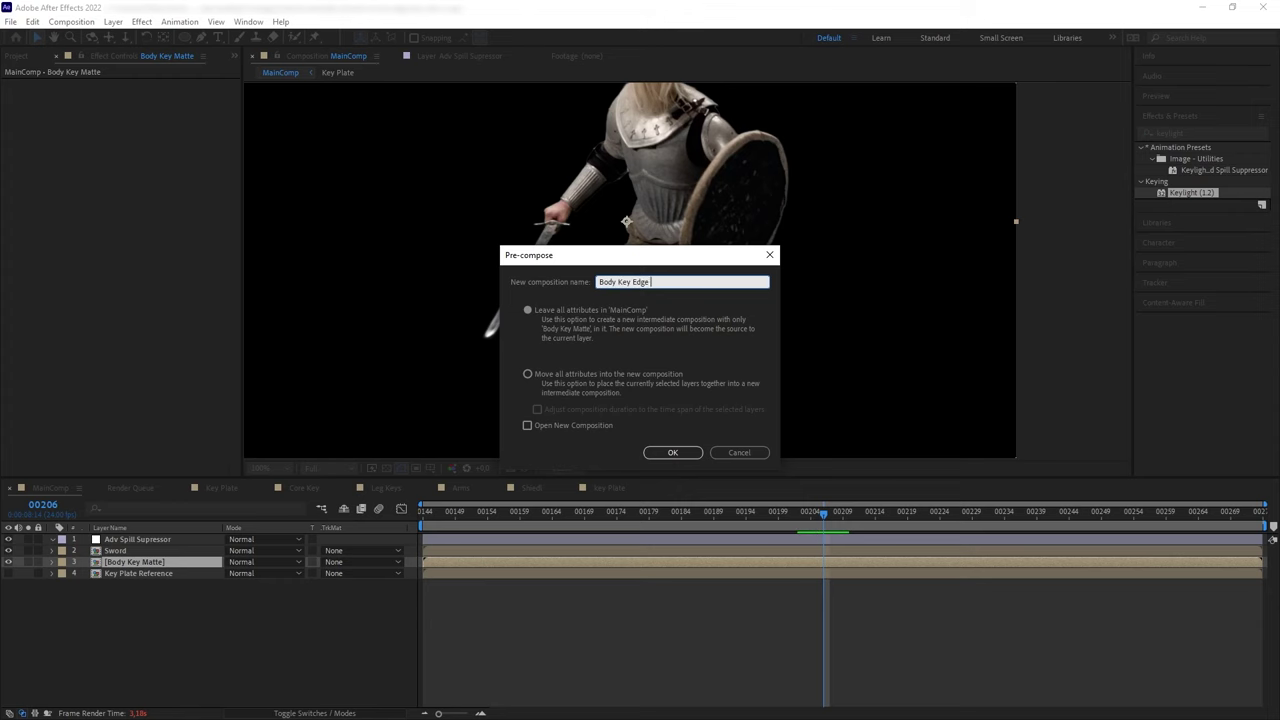
pyautogui.press('Return')
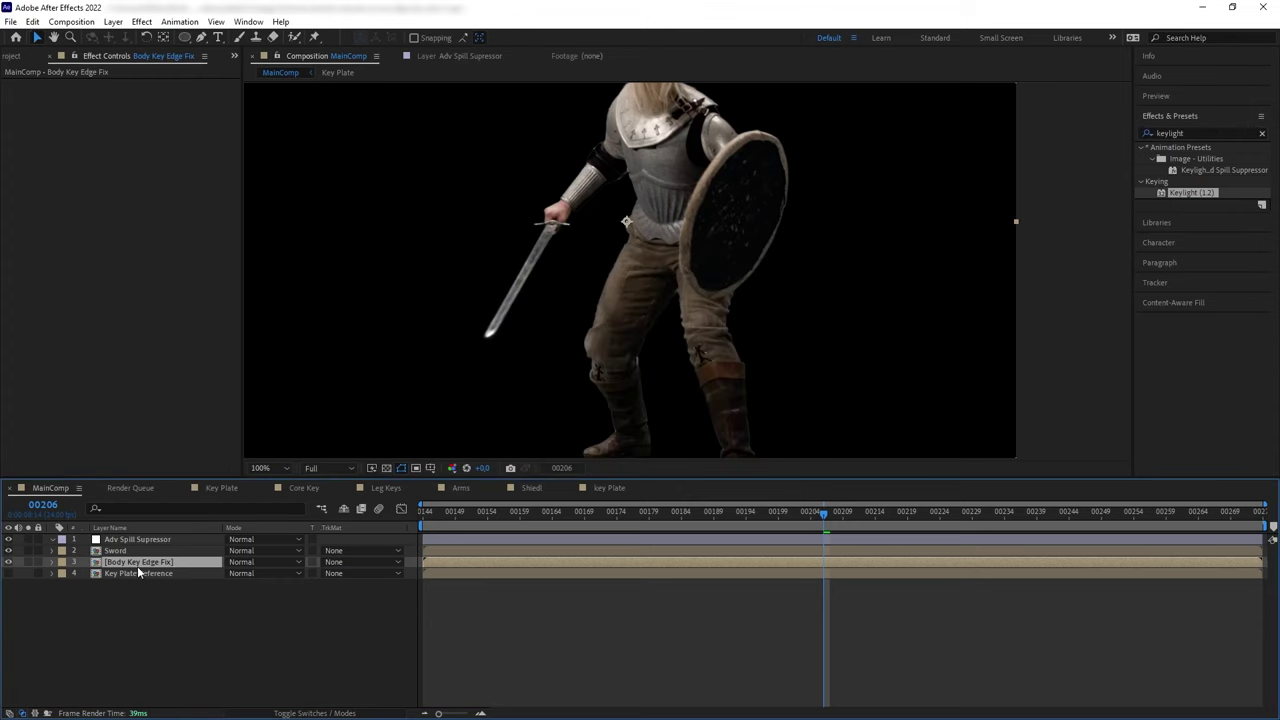
pyautogui.doubleClick(146, 563)
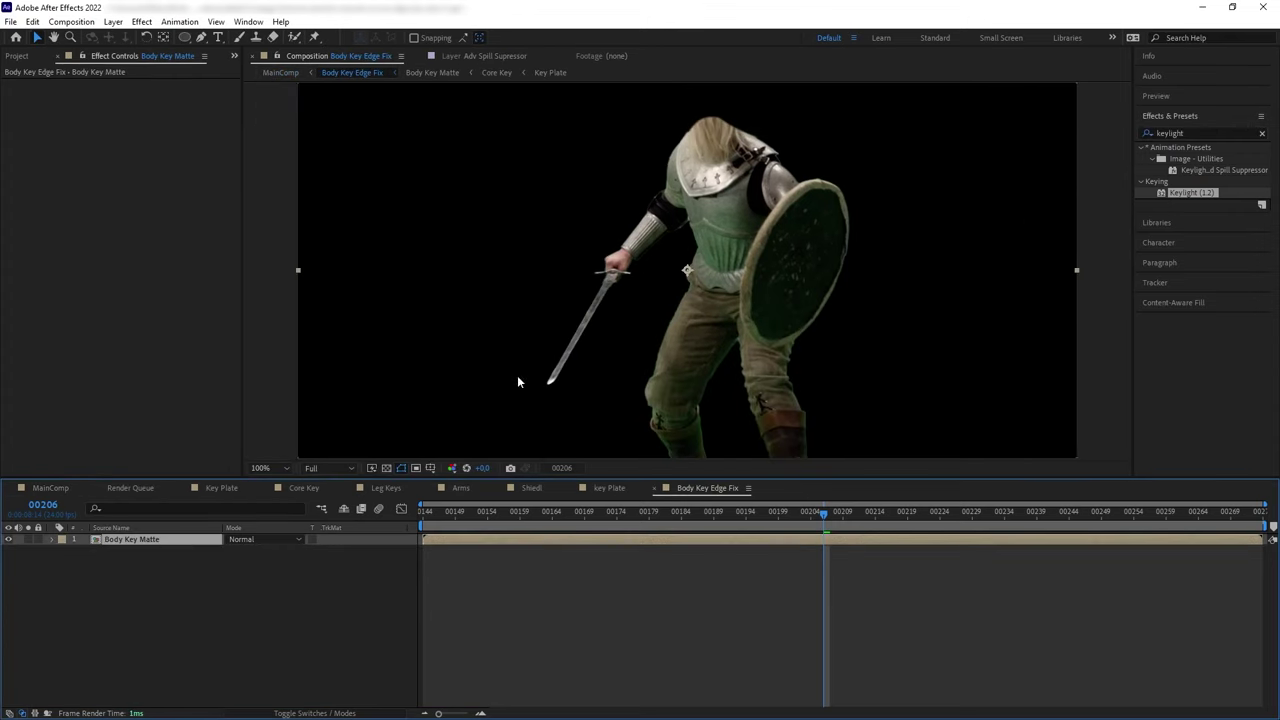
# Clear the effects search, open the nested Body Key Matte composition, and add it to the render queue
pyautogui.click(1263, 134)
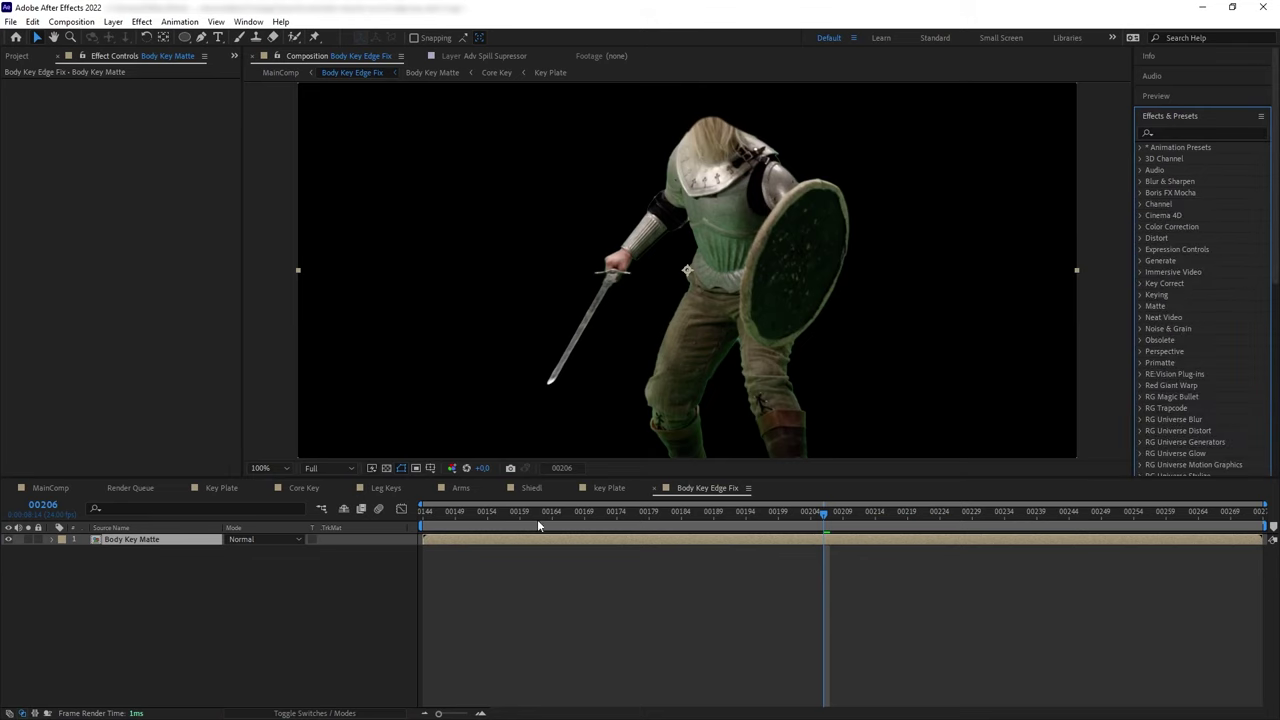
pyautogui.click(482, 512)
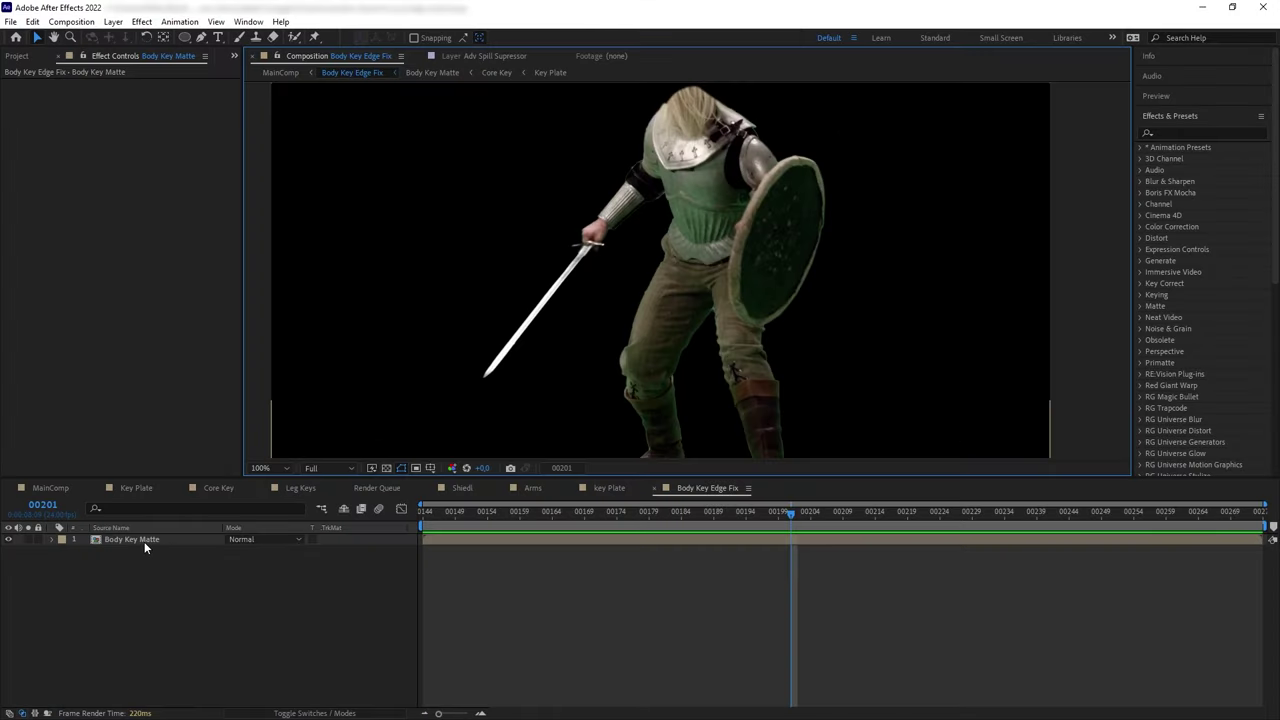
pyautogui.click(144, 541)
pyautogui.doubleClick(144, 541)
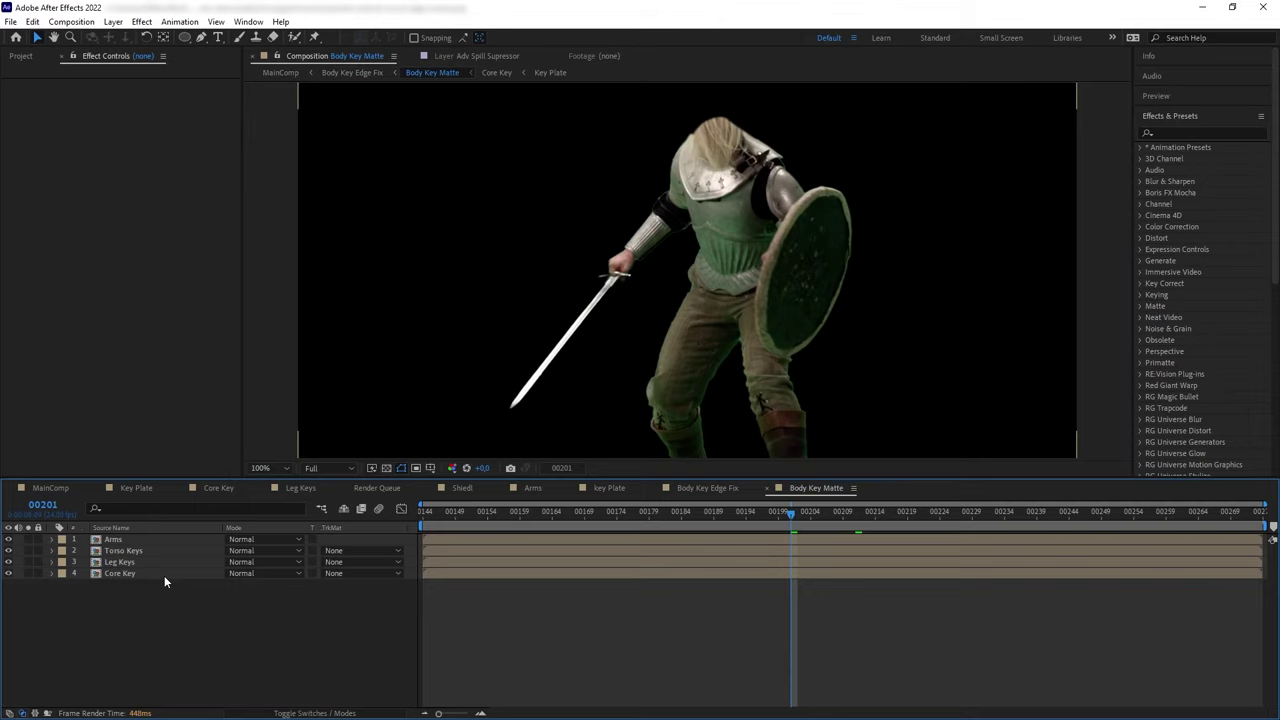
pyautogui.click(71, 21)
pyautogui.click(143, 204)
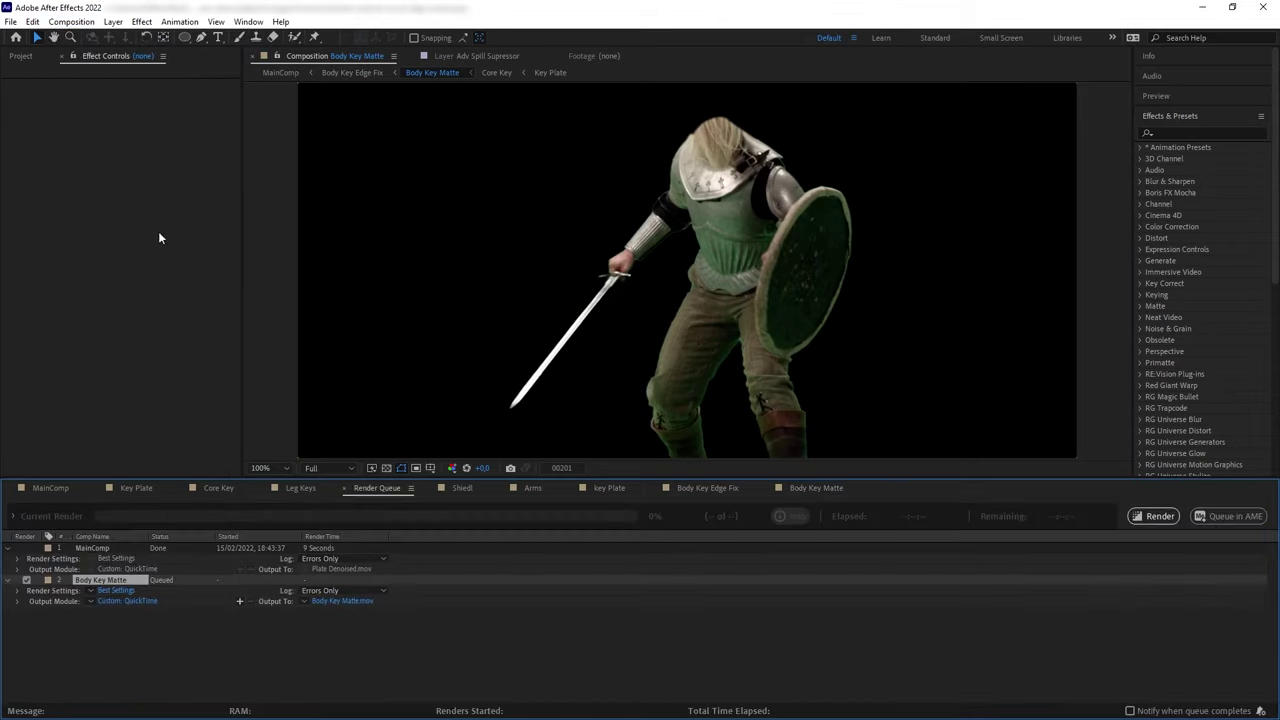
# Set the Body Key Matte output module to QuickTime, RGB + Alpha, Import & Replace Usage, with audio output off
pyautogui.click(123, 601)
pyautogui.click(632, 202)
pyautogui.click(607, 340)
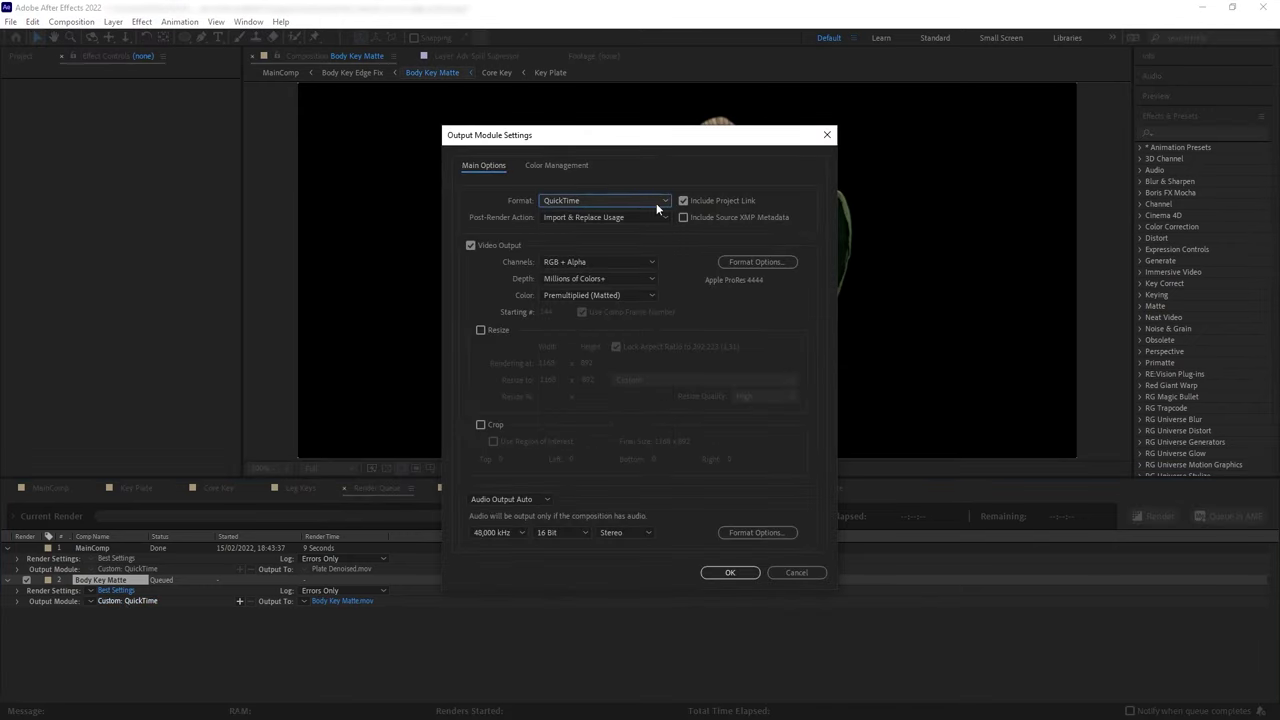
pyautogui.click(627, 261)
pyautogui.click(600, 302)
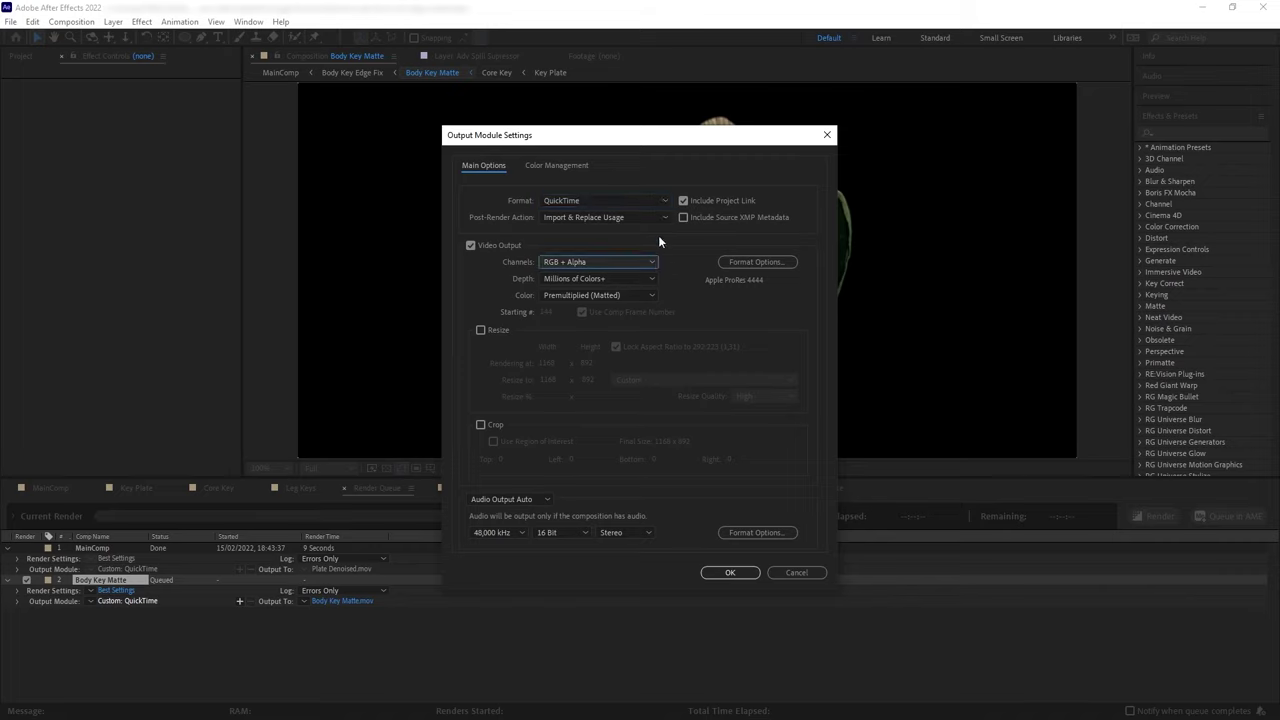
pyautogui.click(651, 217)
pyautogui.click(616, 265)
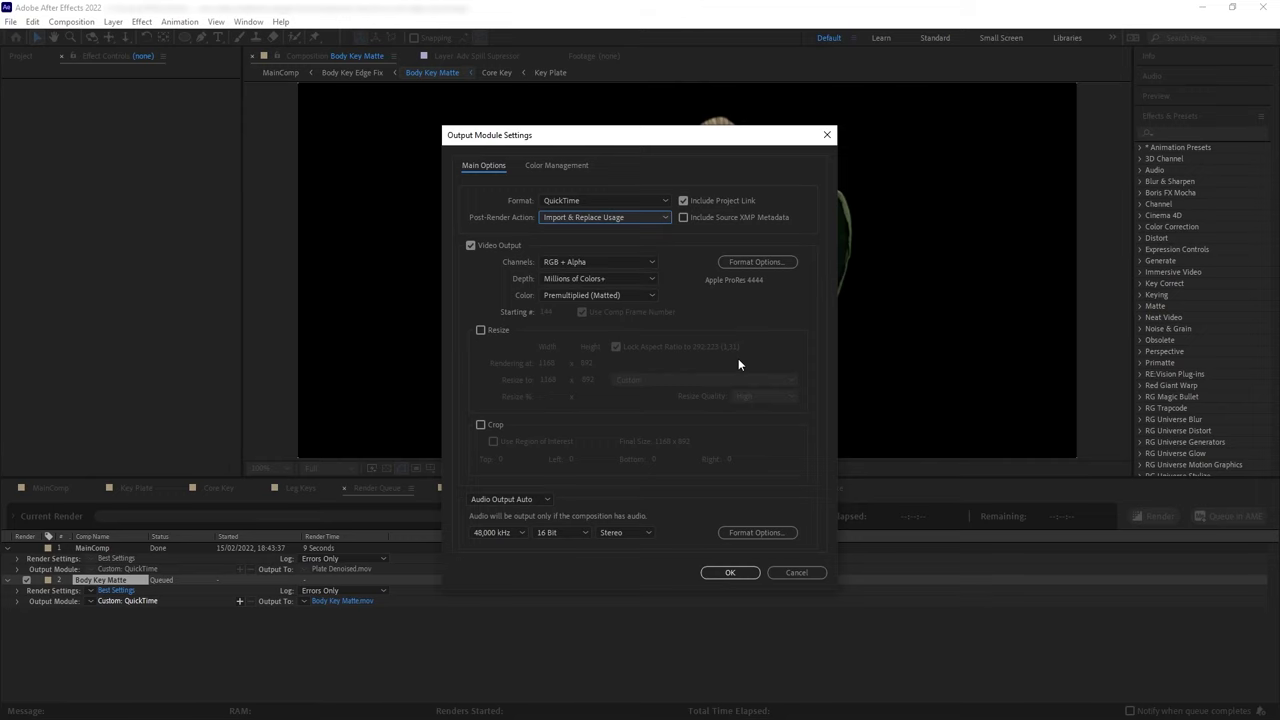
pyautogui.click(530, 499)
pyautogui.click(510, 541)
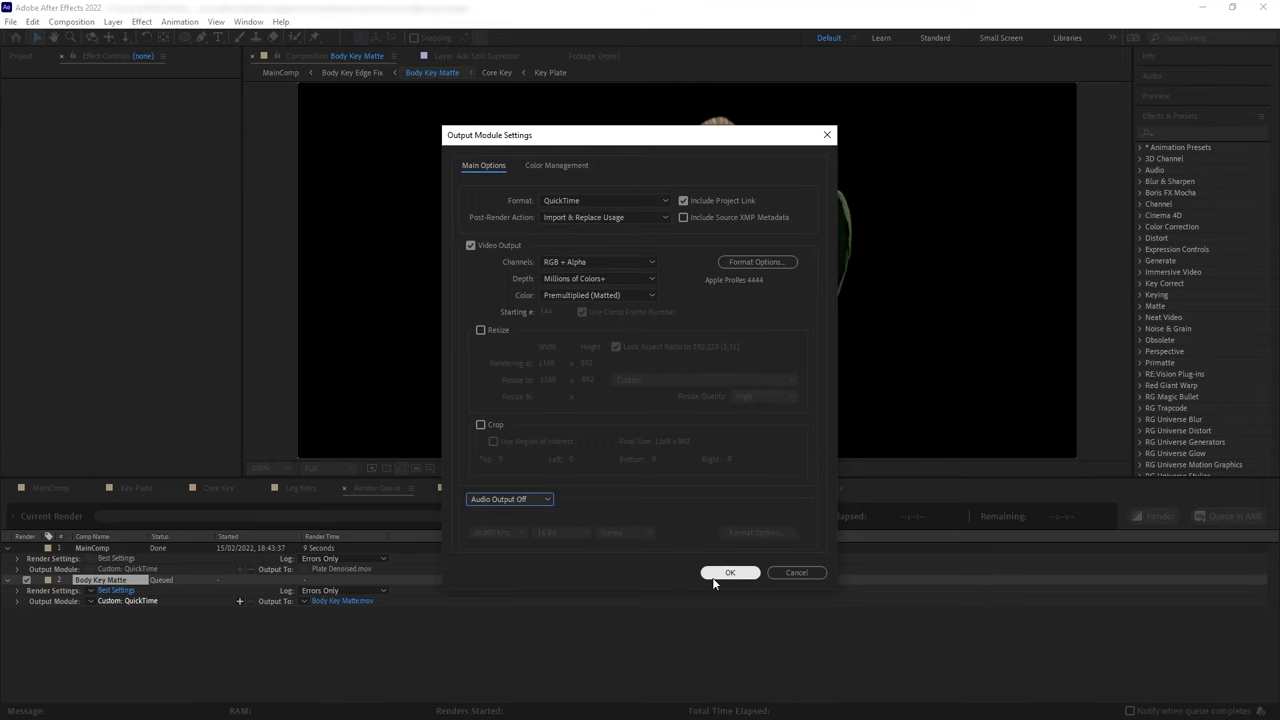
pyautogui.click(728, 573)
# Name the output file Body Key Matte Pre Render and render the queued Body Key Matte composition
pyautogui.click(350, 602)
pyautogui.write('Body Key Matte Pre Render')
pyautogui.press('Return')
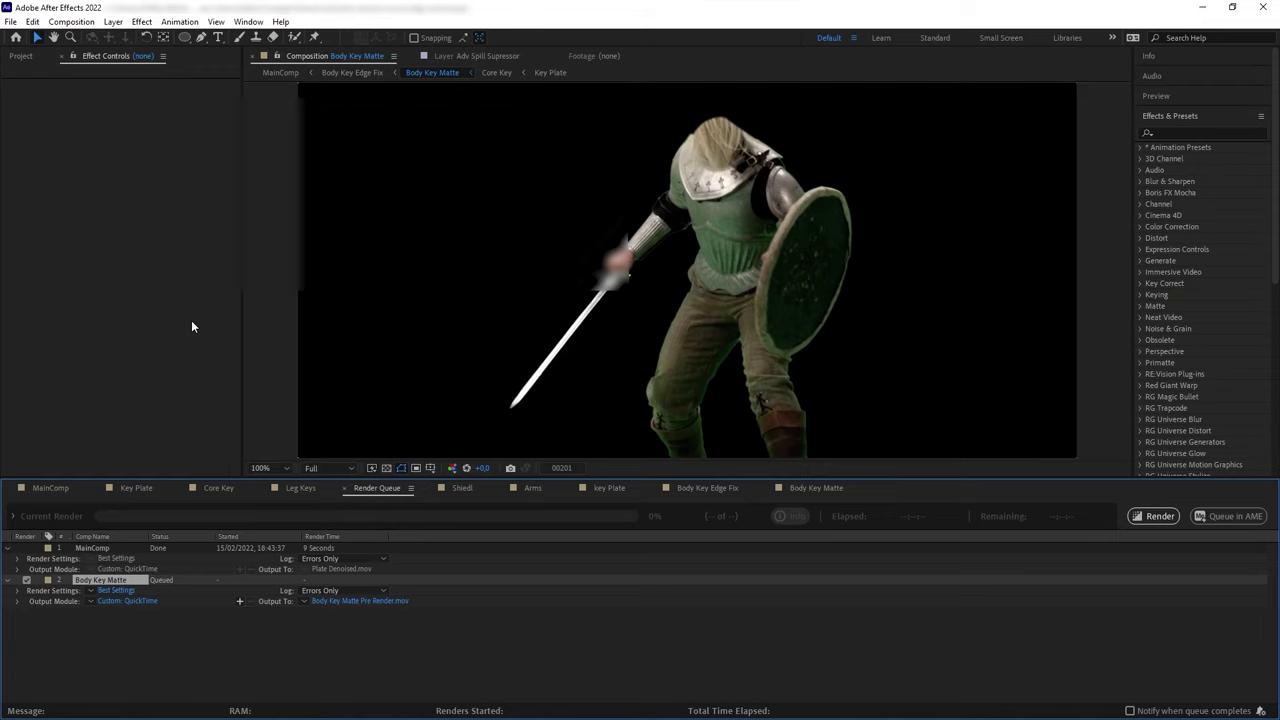
pyautogui.click(1155, 516)
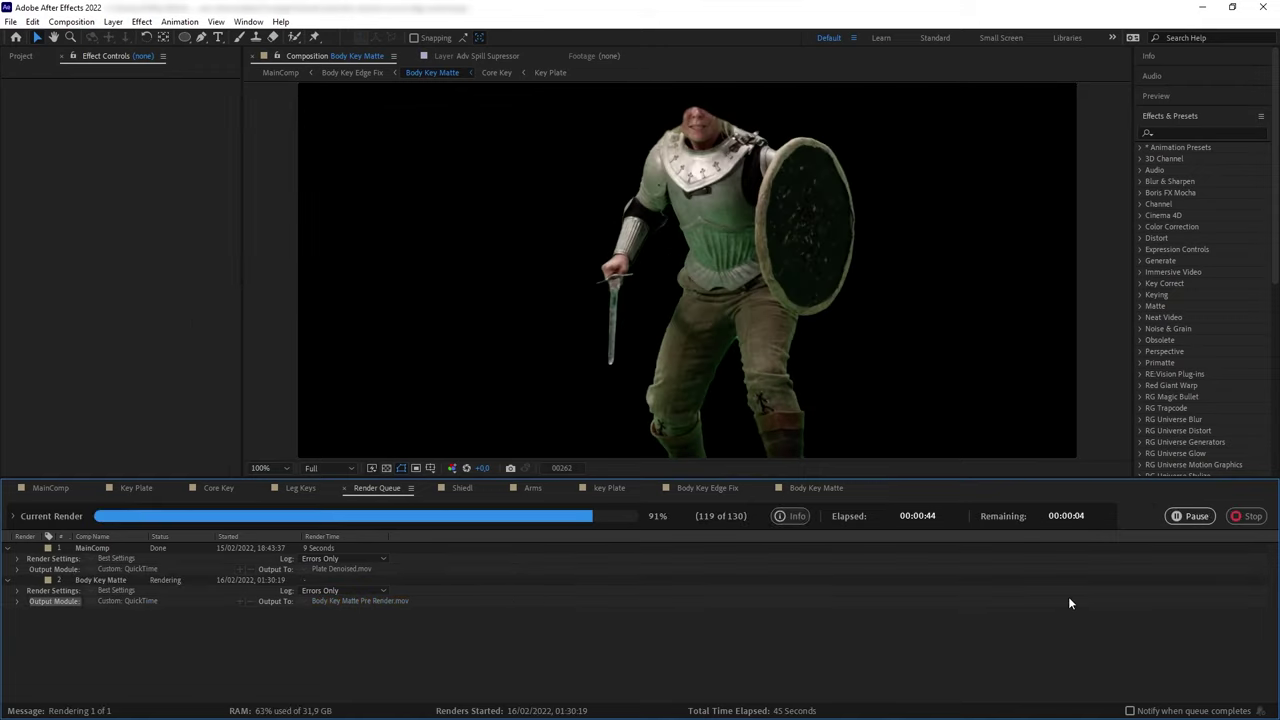
# Check the project for the imported pre-render, open the Body Key Edge Fix composition, and scrub through it to frame 235
pyautogui.click(25, 57)
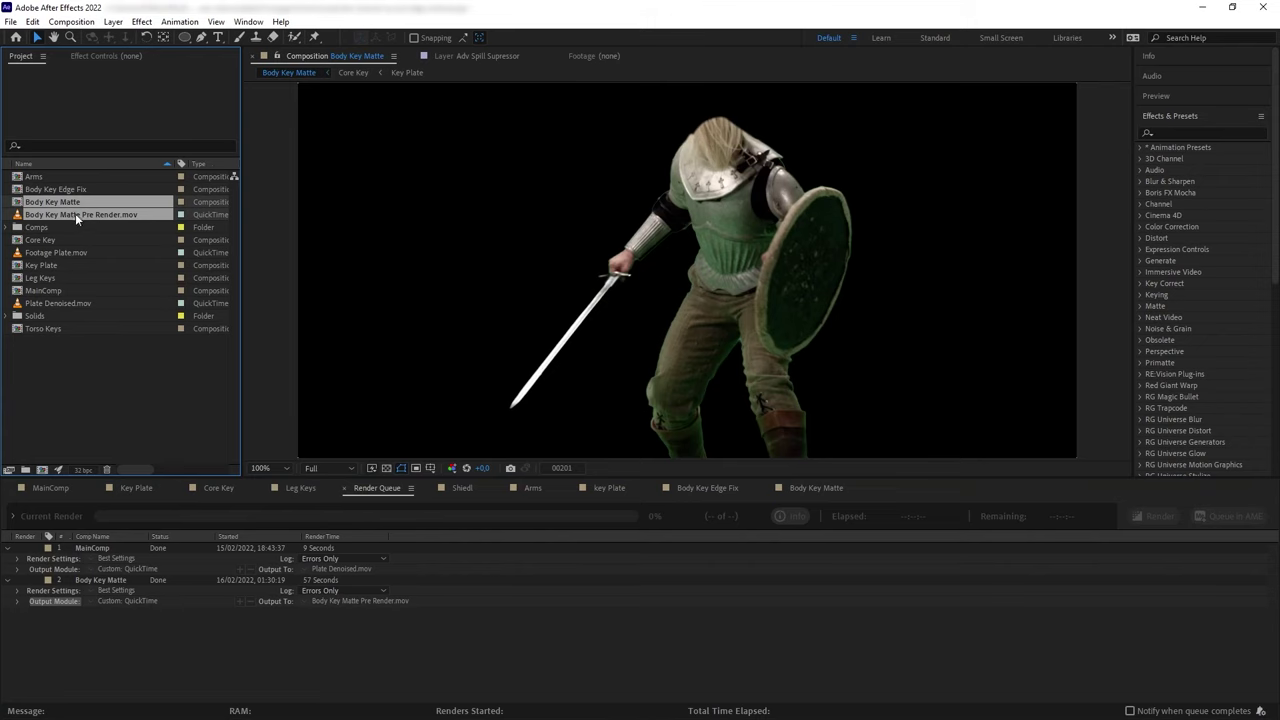
pyautogui.click(688, 486)
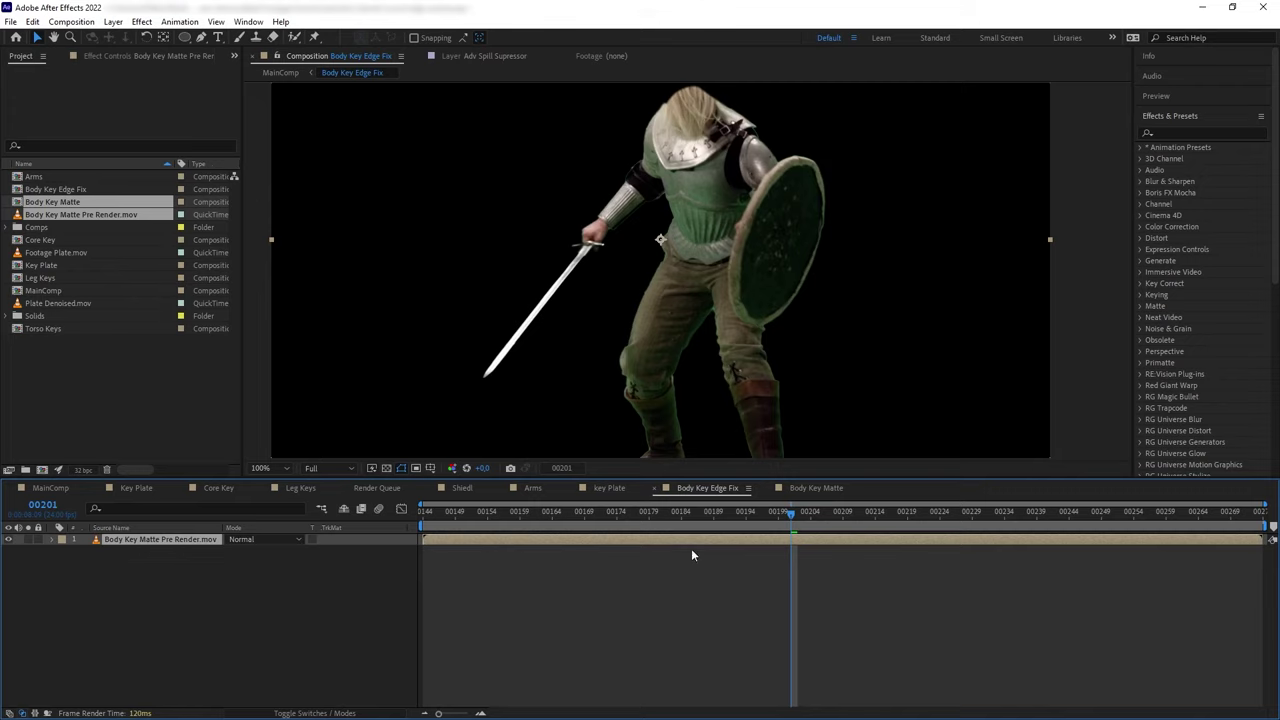
pyautogui.click(703, 520)
pyautogui.moveTo(981, 552); pyautogui.dragTo(812, 556)
# Duplicate the Body Key Matte Pre Render.mov layer in the Body Key Edge Fix composition
pyautogui.click(1185, 132)
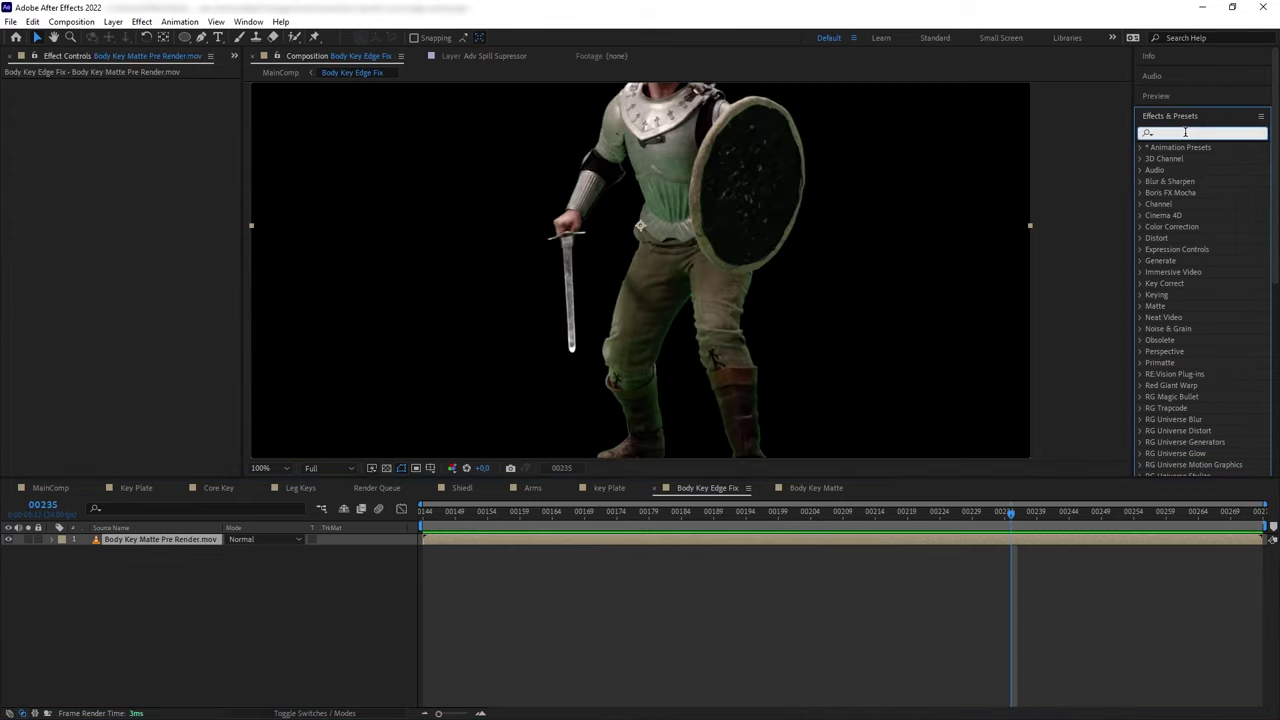
pyautogui.click(234, 585)
pyautogui.click(165, 542)
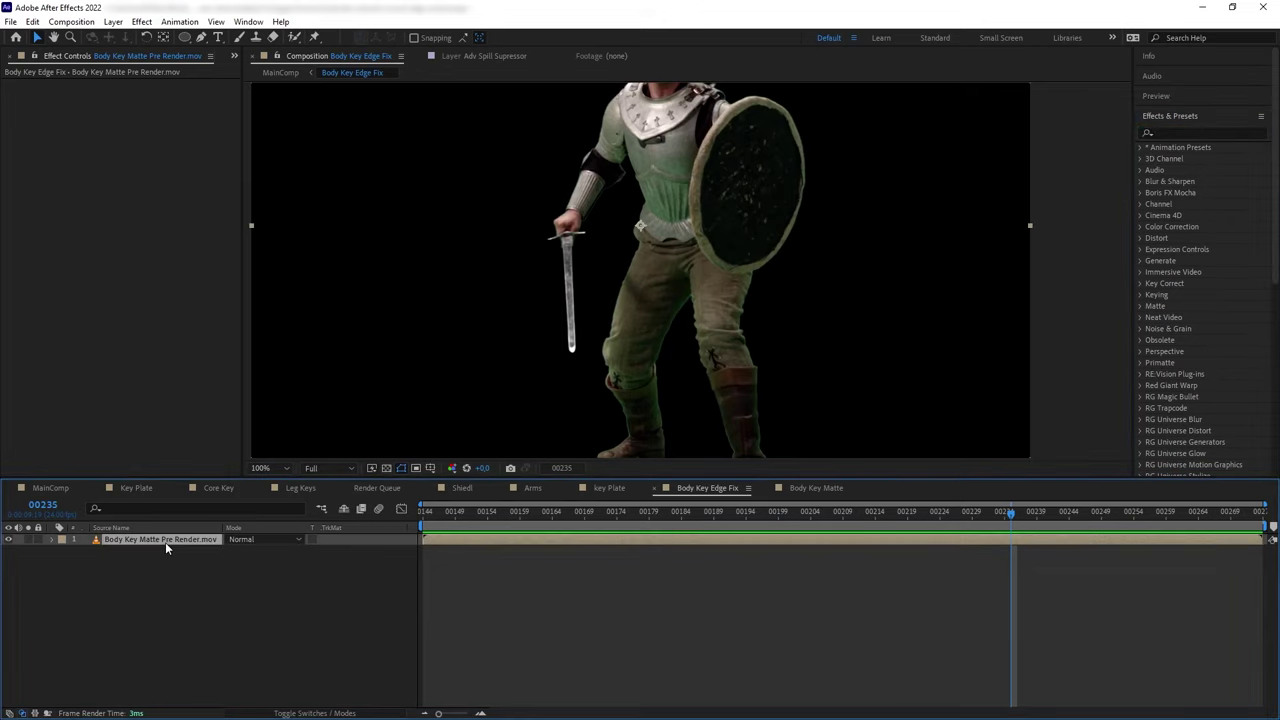
pyautogui.hotkey('ctrl', 'd')
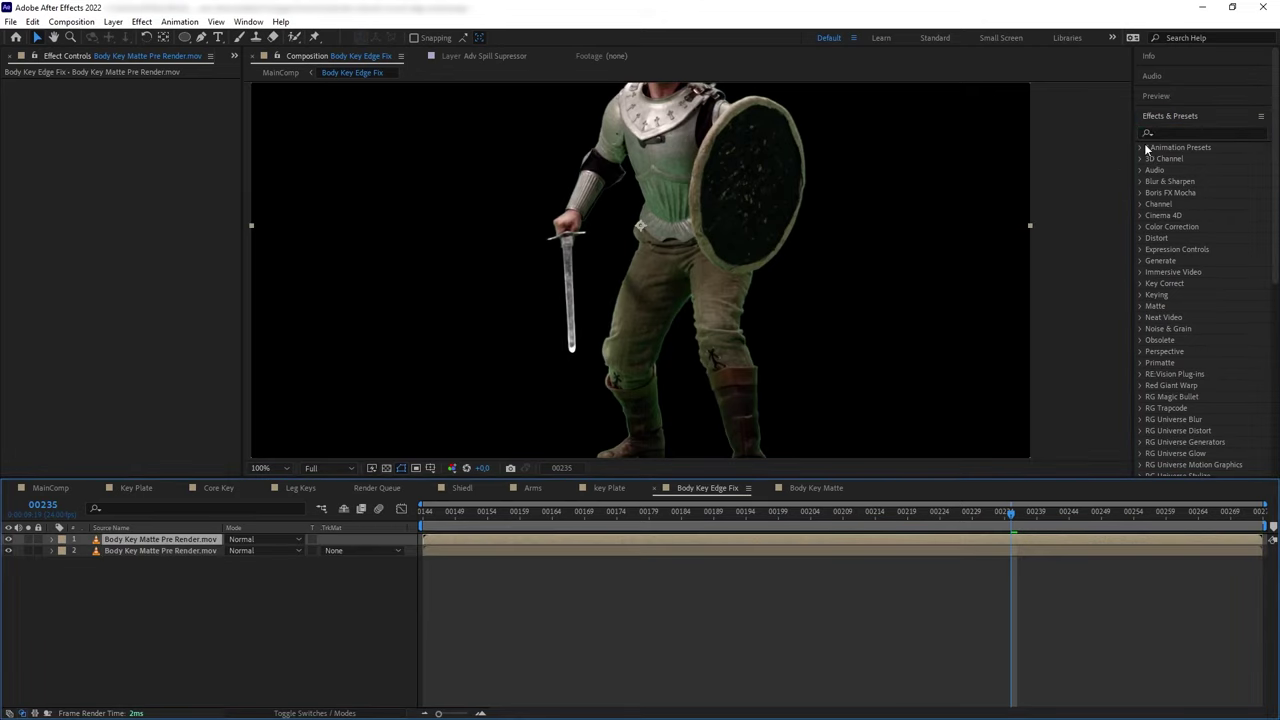
# Apply the Refine Hard Matte effect to the upper Body Key Matte Pre Render.mov layer and set its Shift Edge to 100%
pyautogui.click(1191, 130)
pyautogui.write('refine ha')
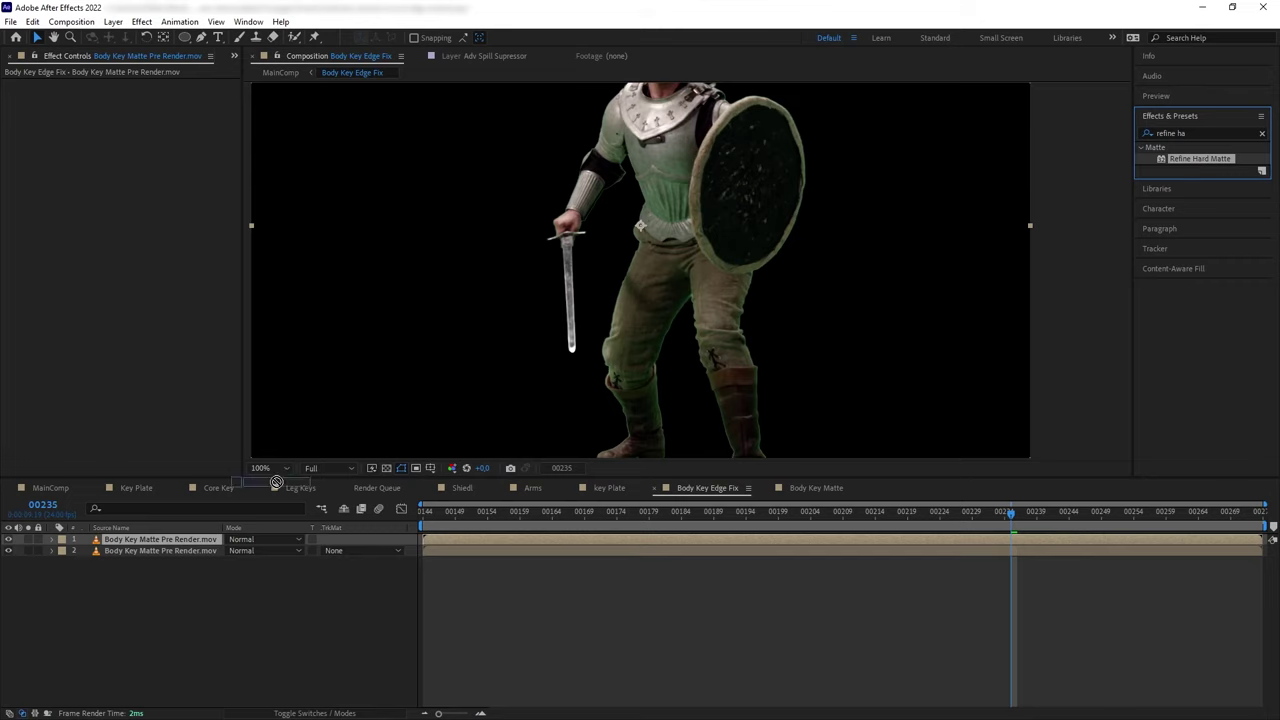
pyautogui.moveTo(1201, 158); pyautogui.dragTo(176, 538)
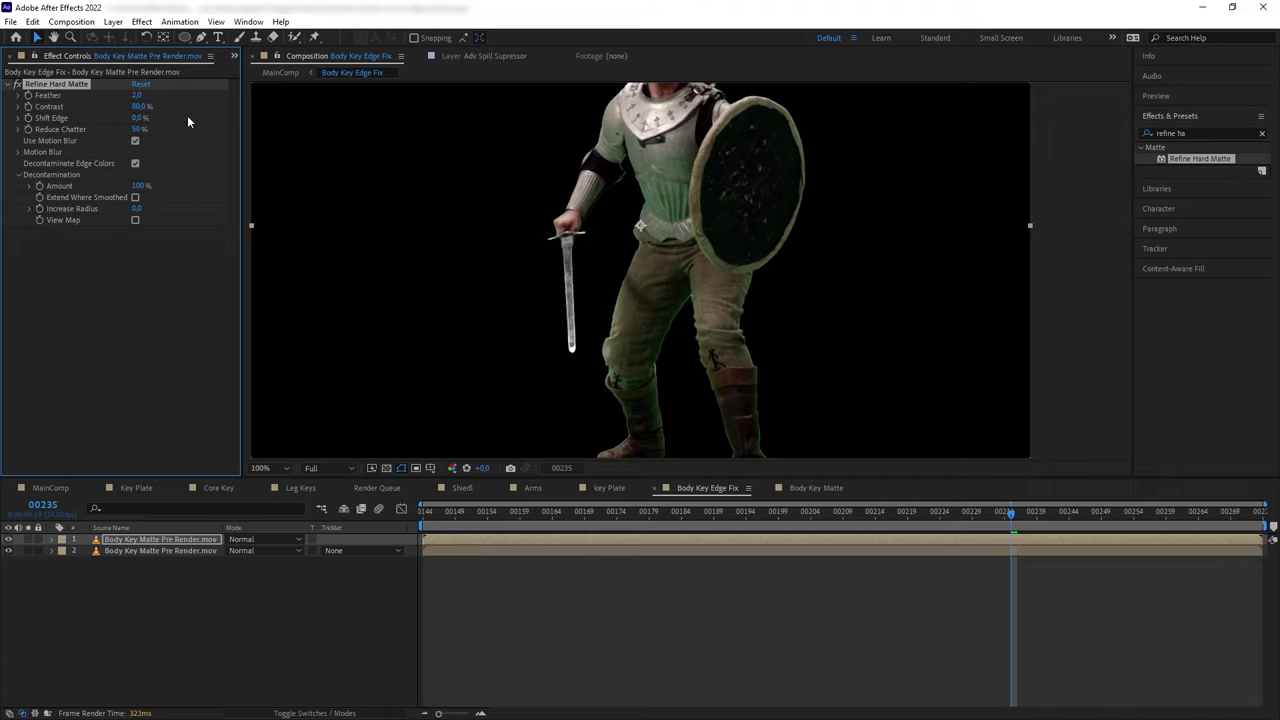
pyautogui.moveTo(136, 118); pyautogui.dragTo(302, 100)
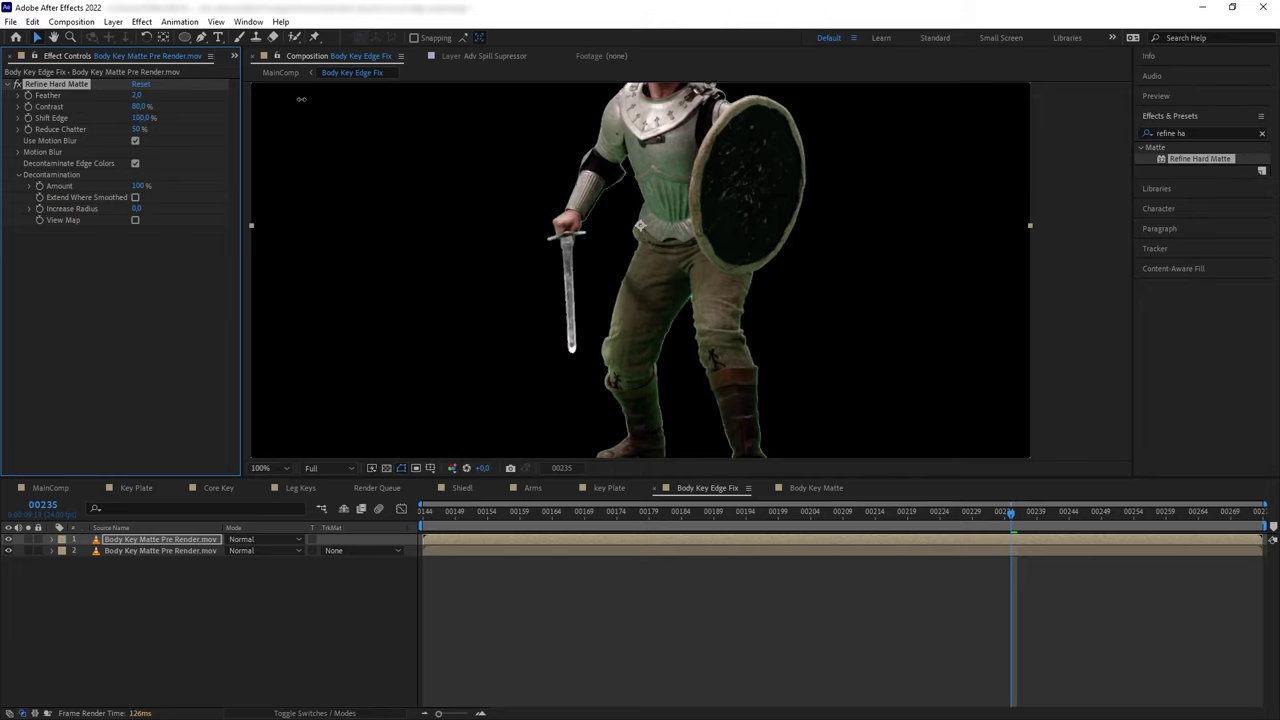